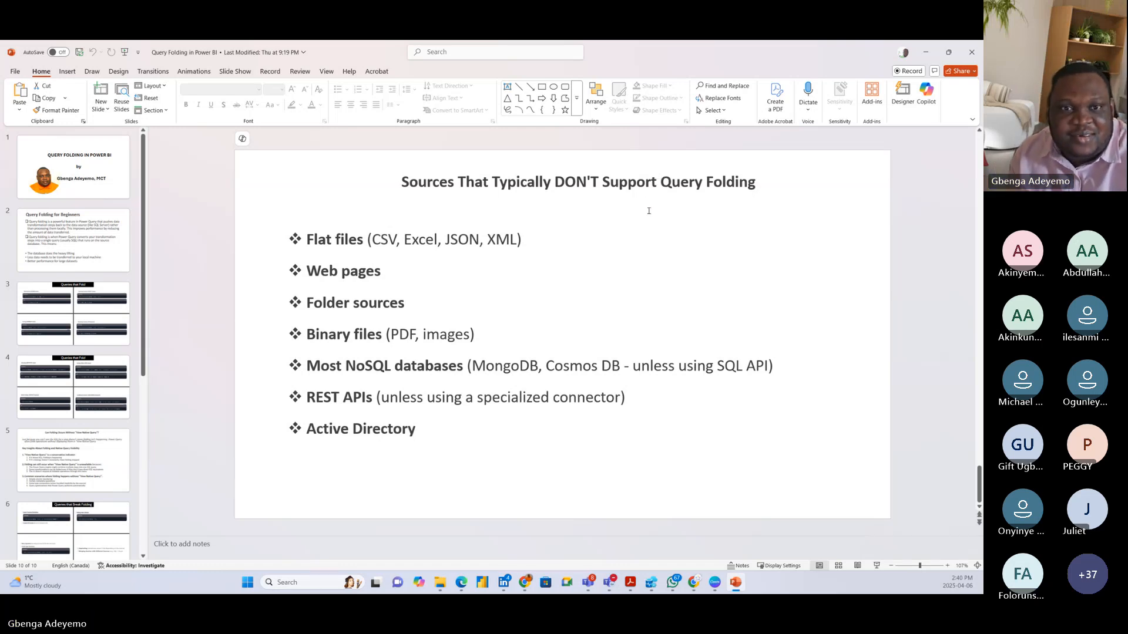
Leave the presentation, start a blank report in Power BI Desktop, and dismiss the recovered-files notice
left_click(926, 52)
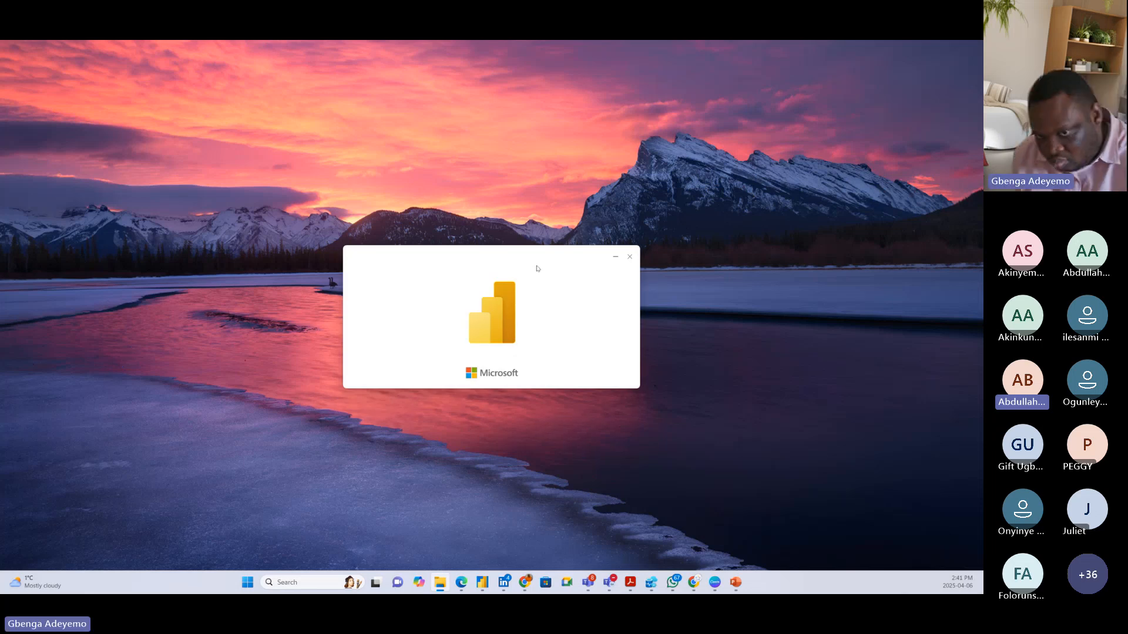
left_click_drag(504, 268, 505, 129)
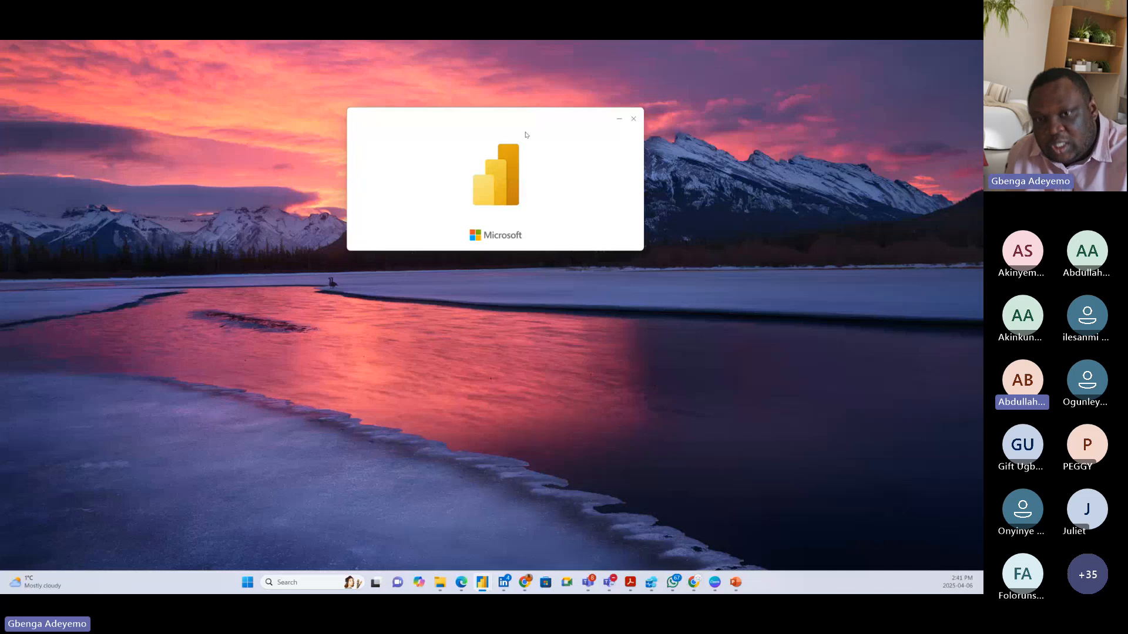
left_click_drag(564, 179, 614, 225)
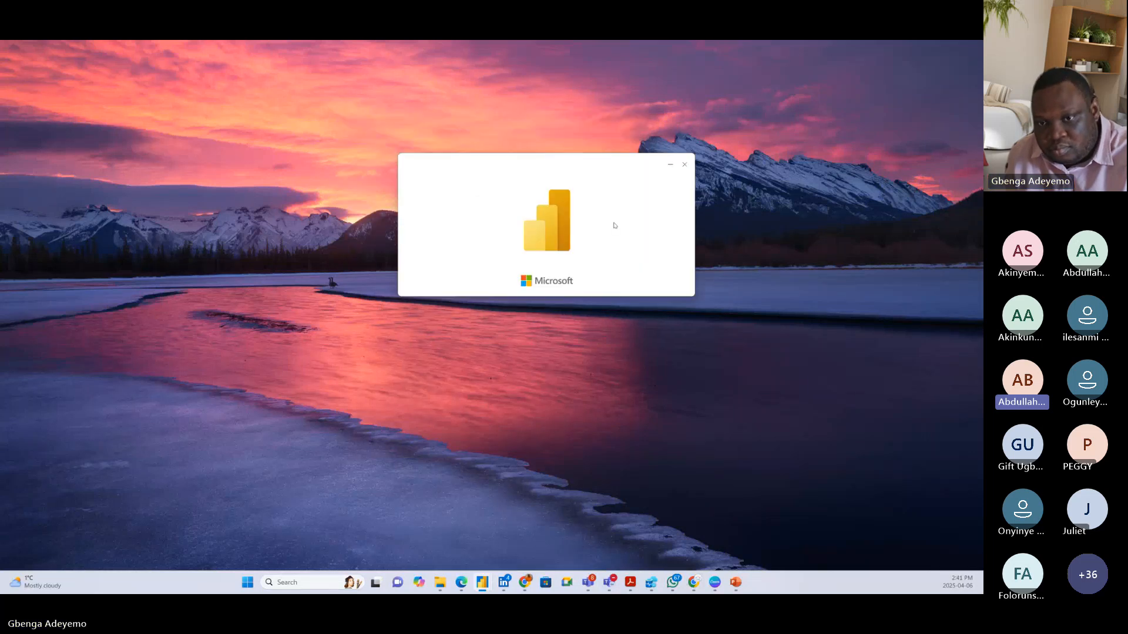
left_click_drag(554, 180, 509, 230)
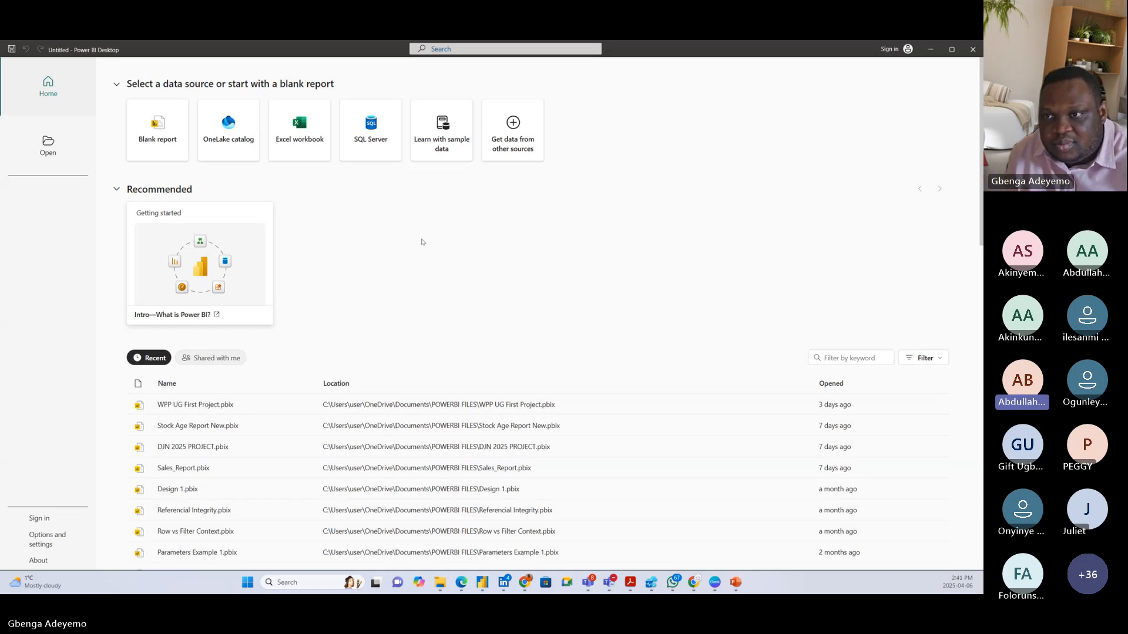
left_click(164, 139)
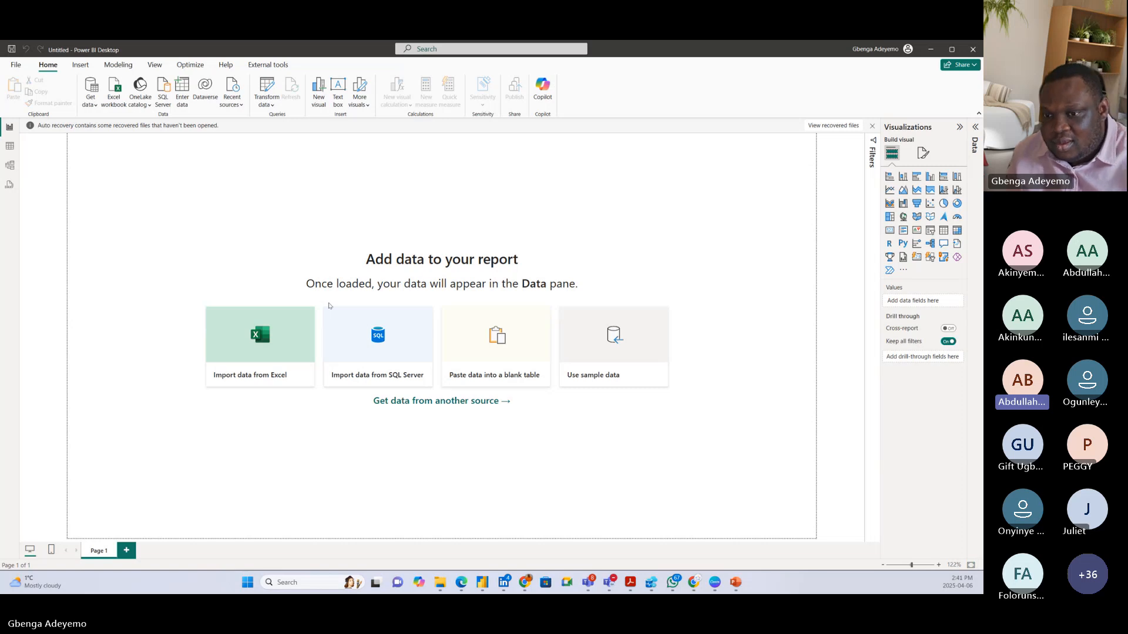
left_click(874, 127)
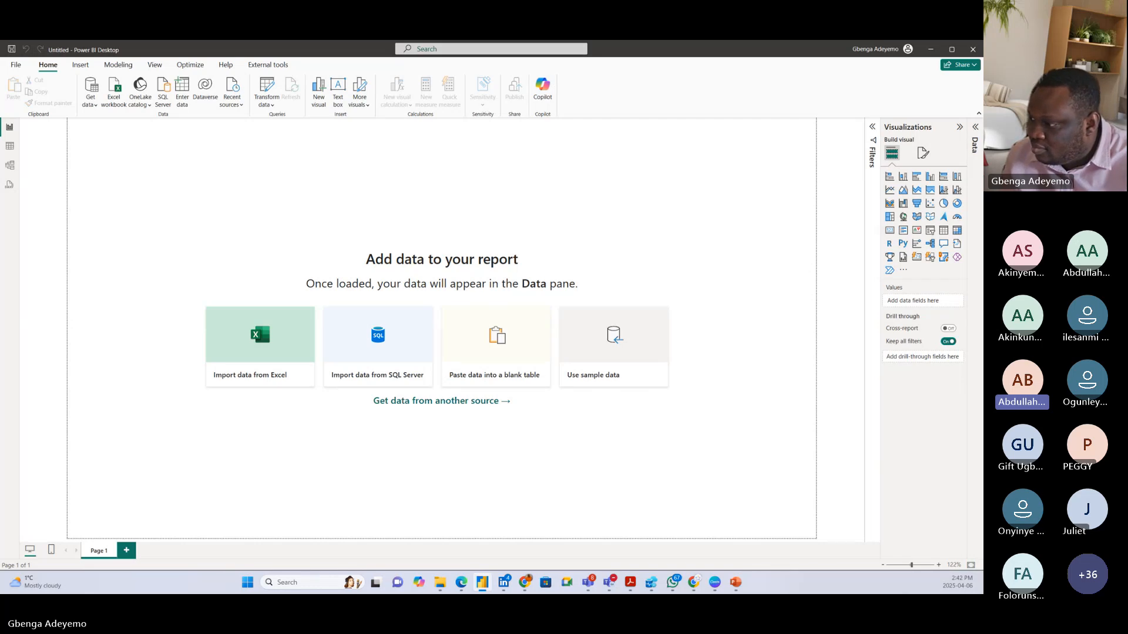
key("alt+Tab")
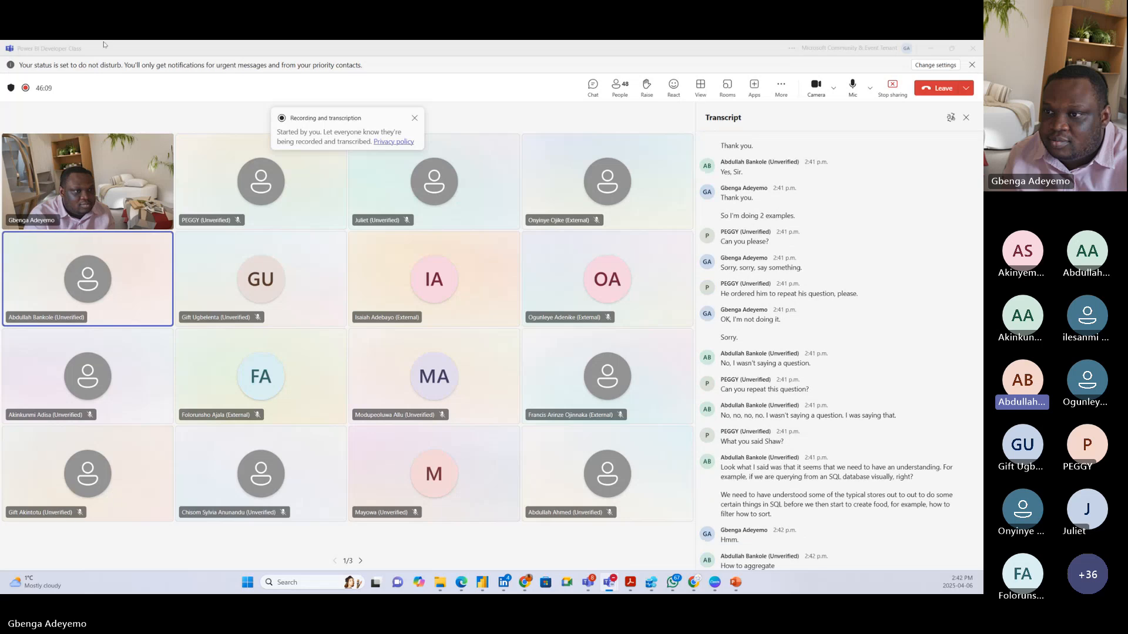
left_click_drag(532, 54, 0, 235)
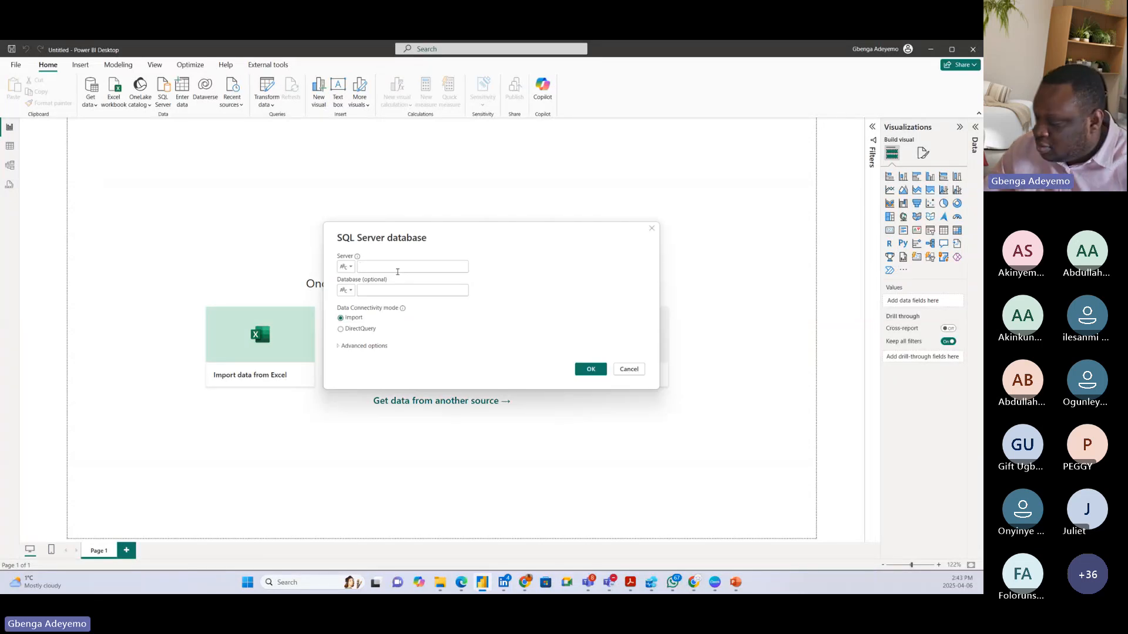
Connect to the local SQLEXPRESS instance as an SQL Server source in Import mode, leaving the database name empty
left_click(398, 272)
type("AD")
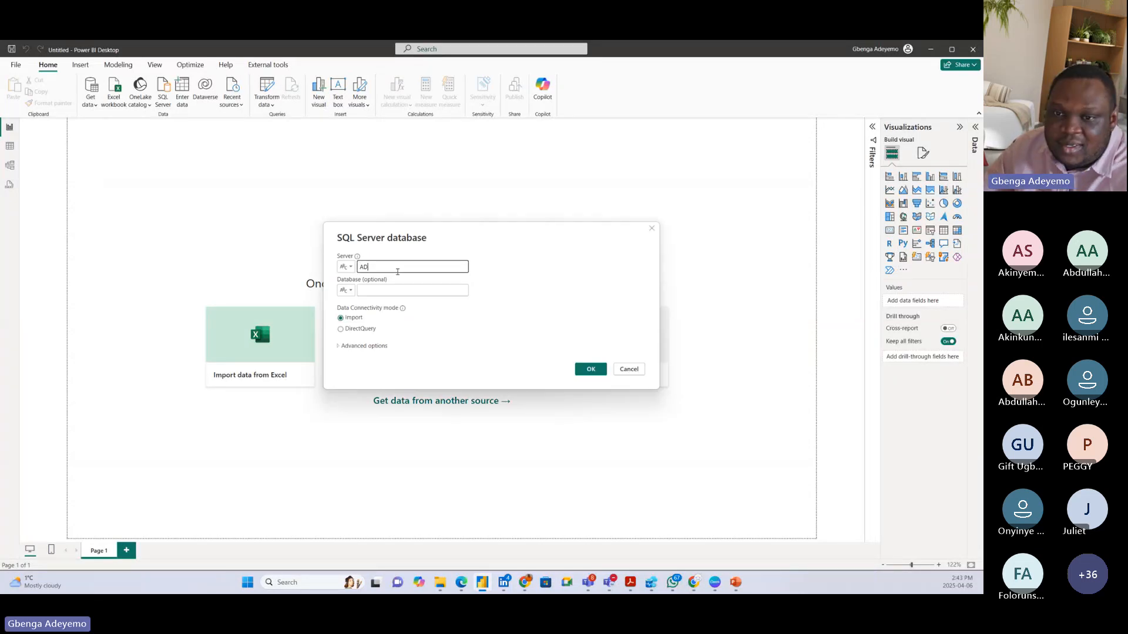
type("EYEMO\\")
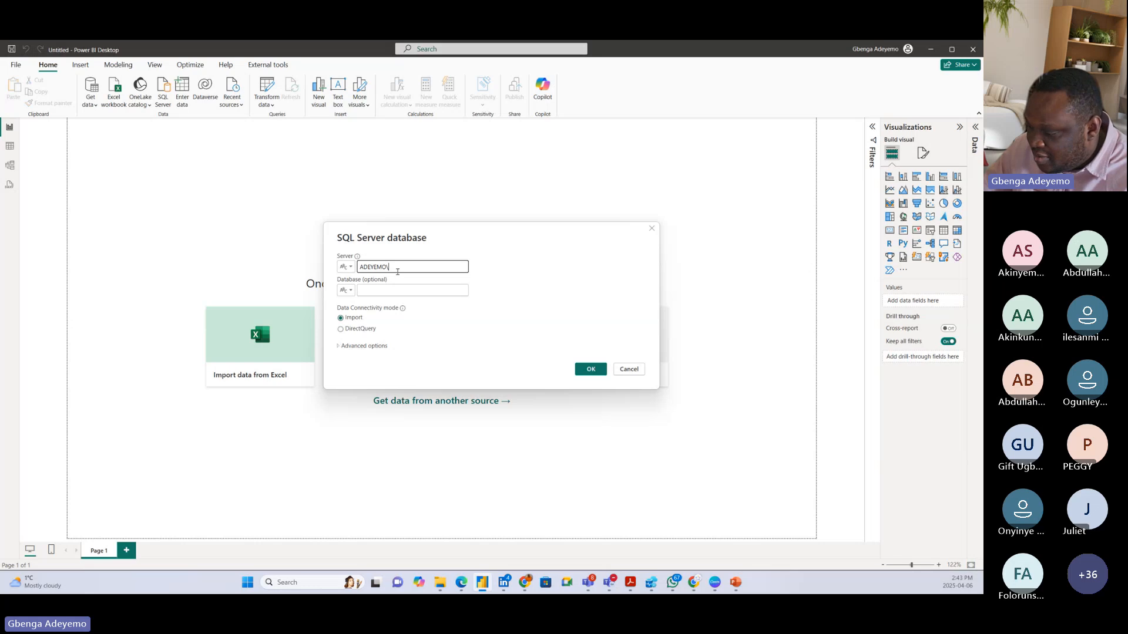
type("SQL")
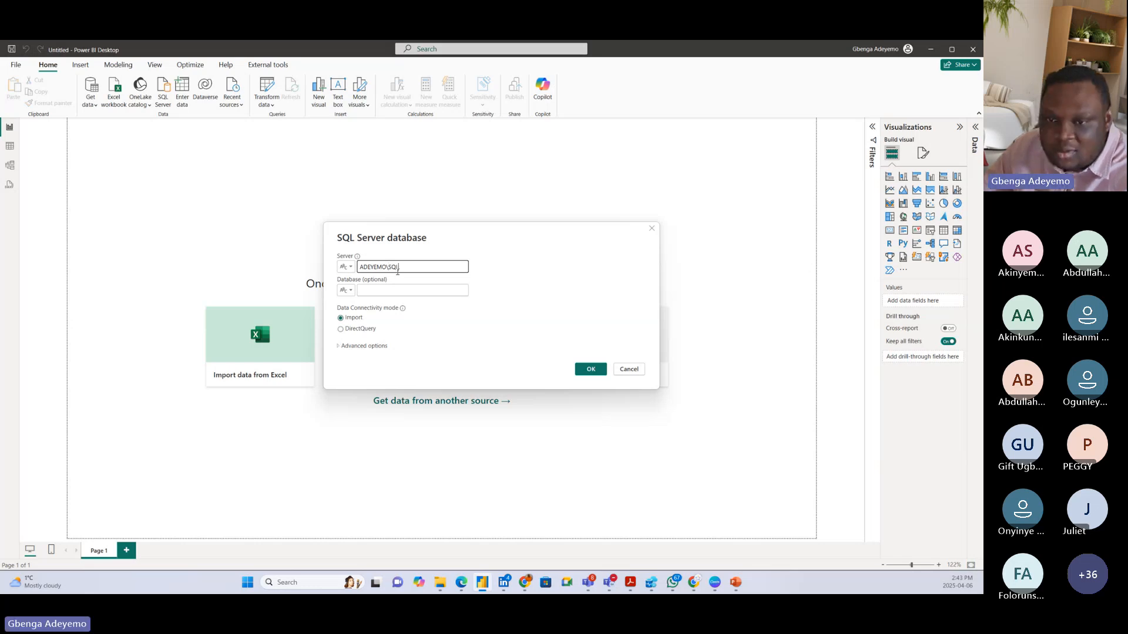
type("E")
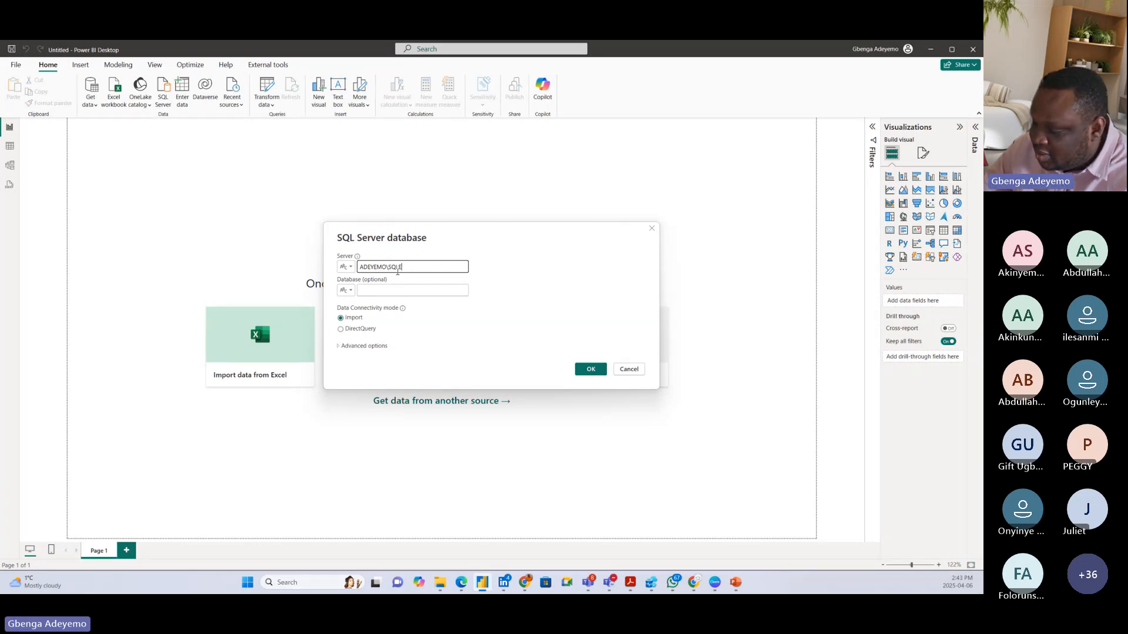
type("XPRESS")
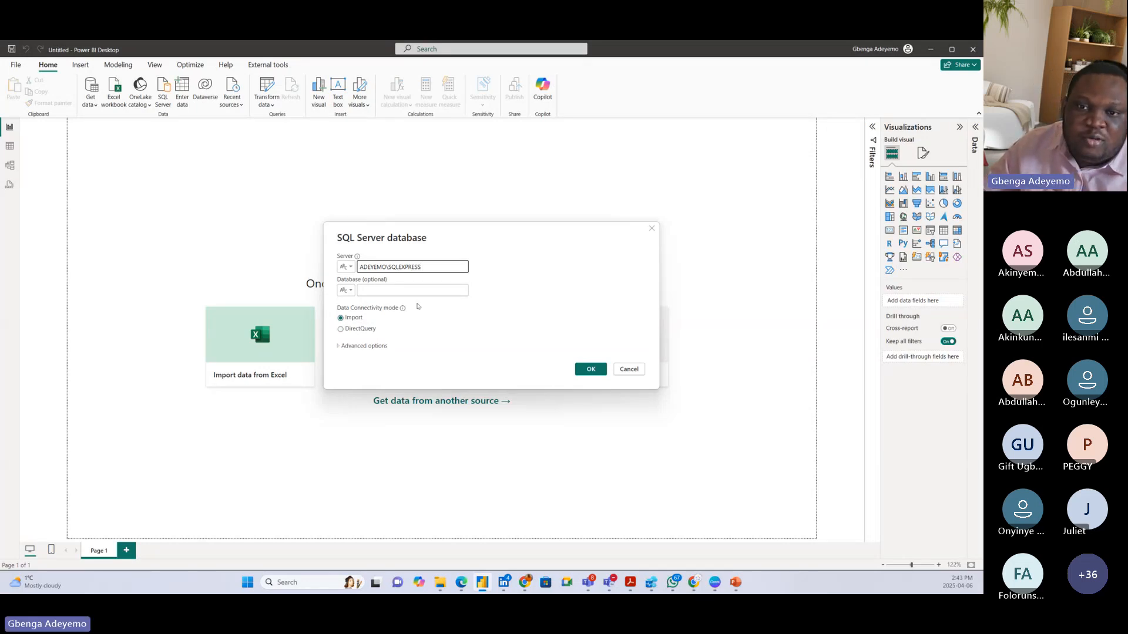
left_click(410, 289)
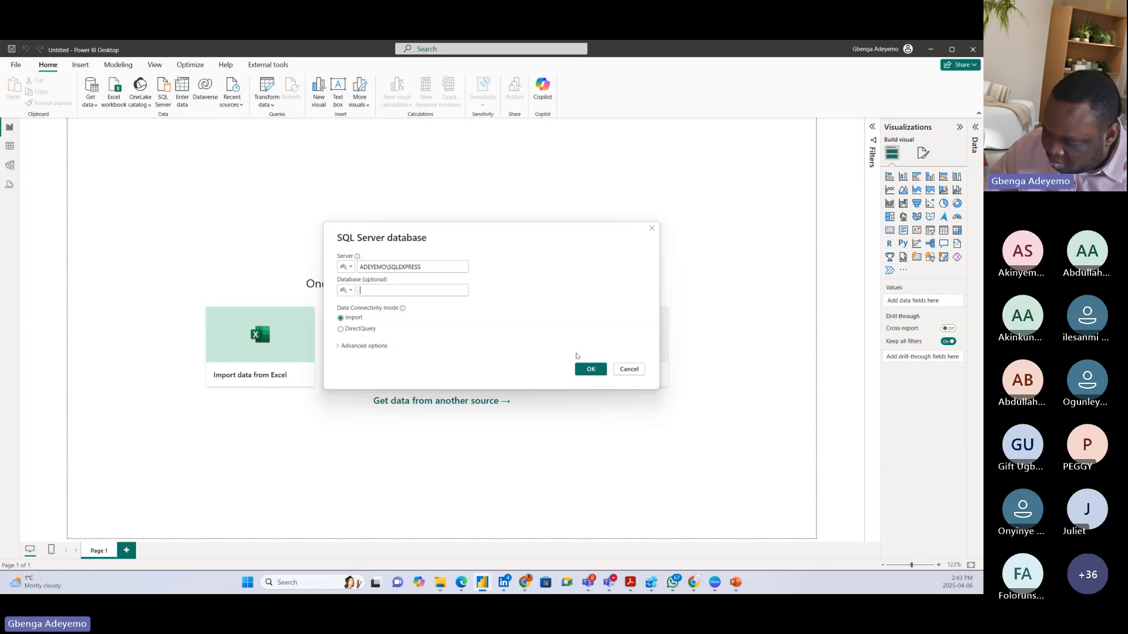
left_click(586, 369)
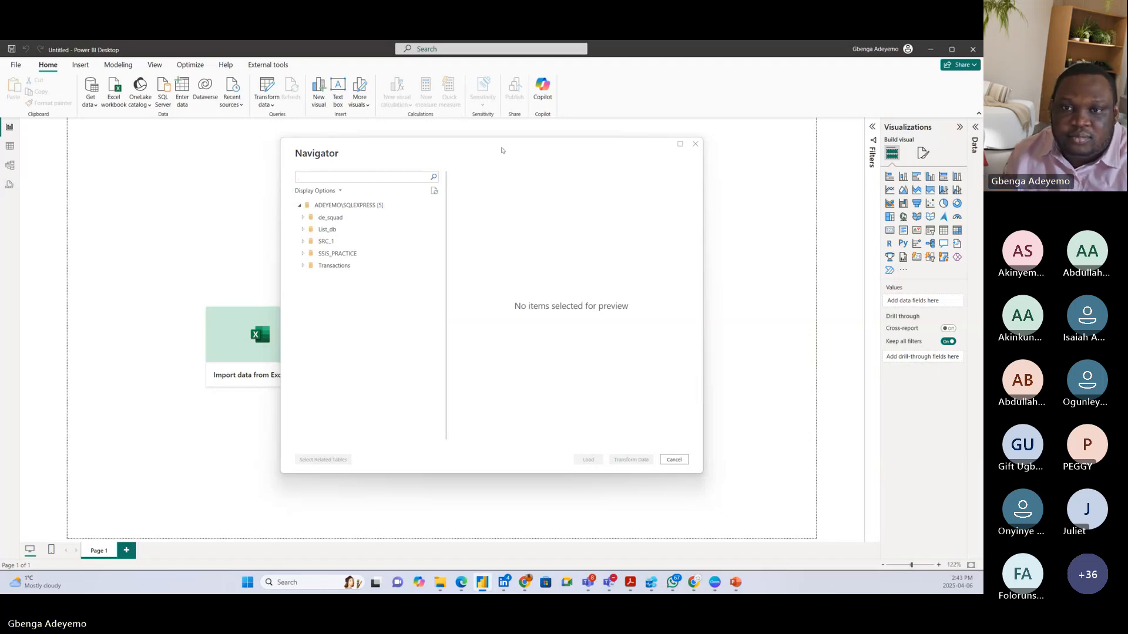
mouse_move(501, 150)
left_mouse_down()
mouse_move(438, 150)
mouse_move(511, 155)
left_mouse_up()
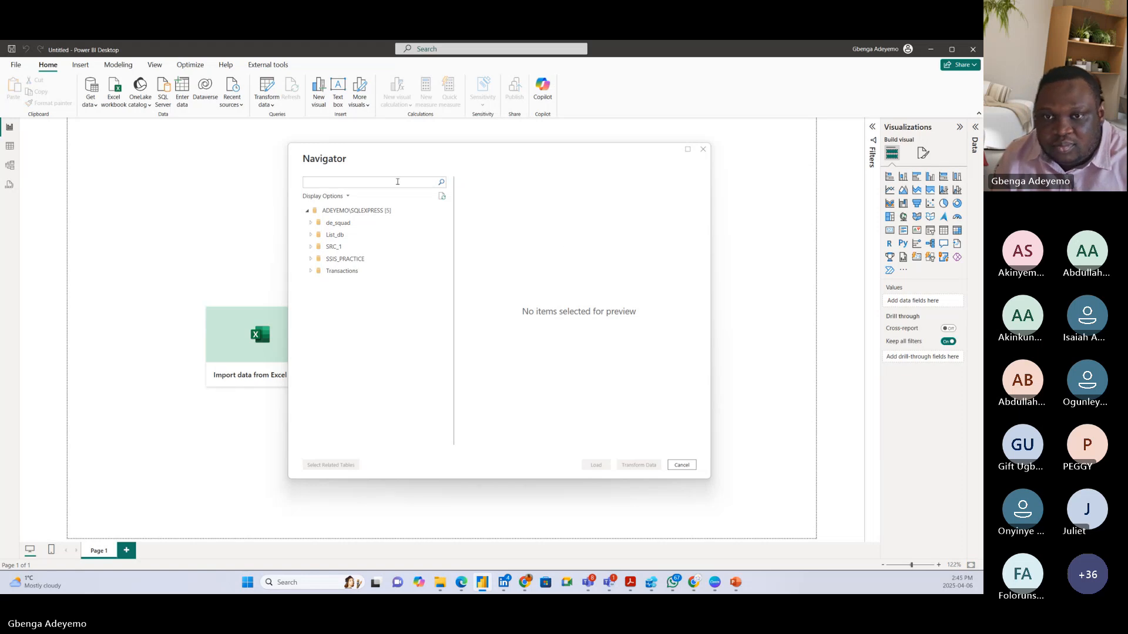
mouse_move(501, 154)
left_mouse_down()
mouse_move(523, 186)
mouse_move(506, 153)
left_mouse_up()
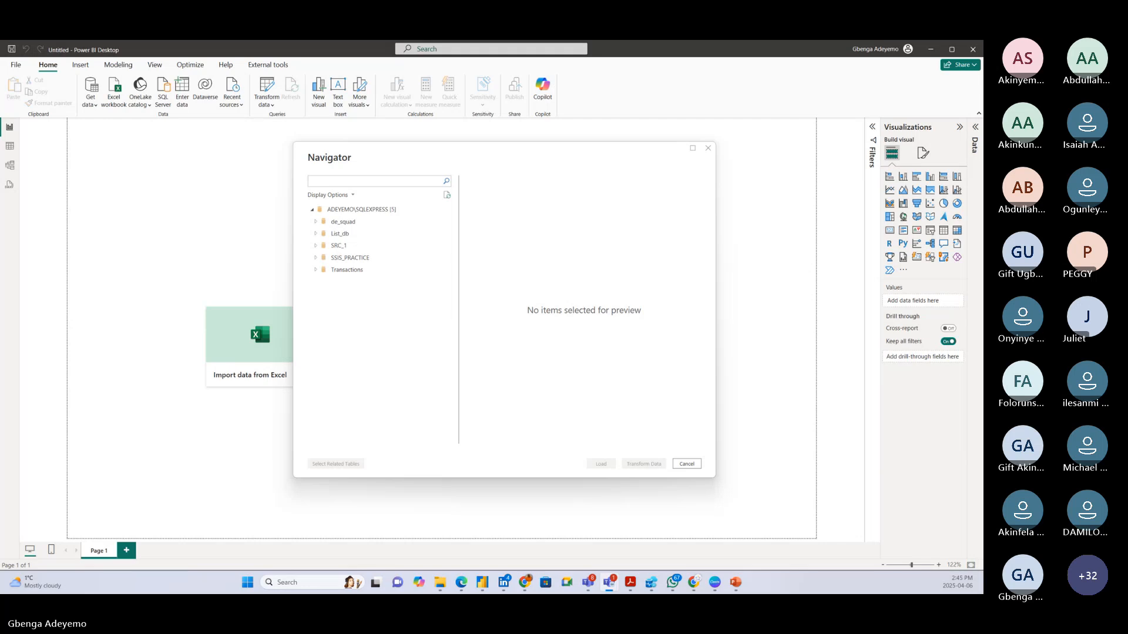
left_click_drag(492, 170, 445, 172)
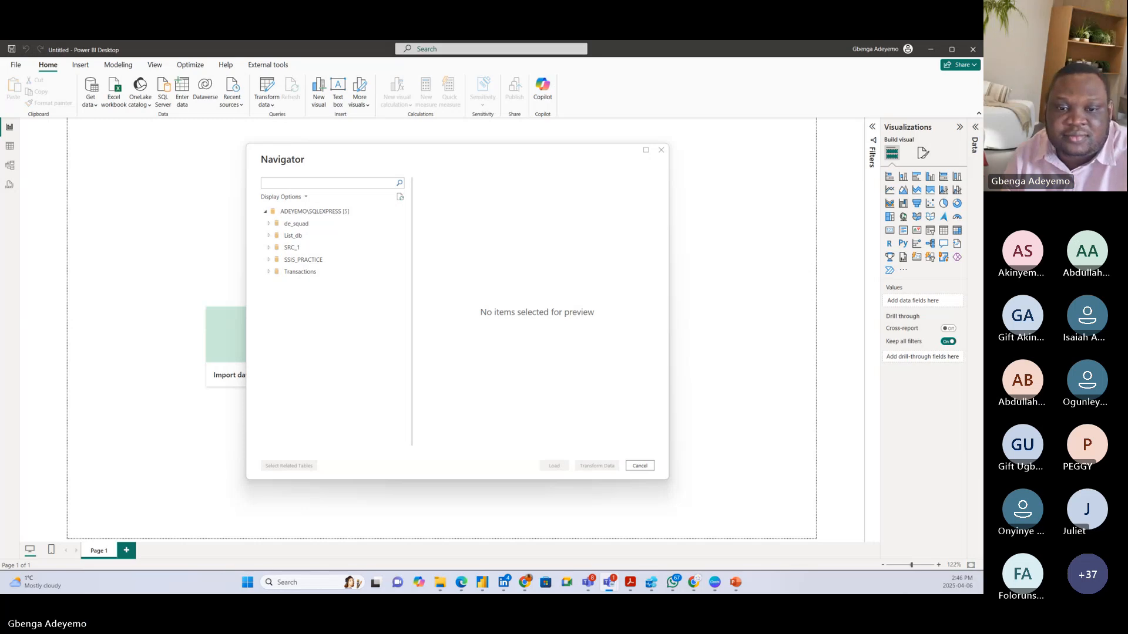
mouse_move(413, 168)
left_mouse_down()
mouse_move(448, 178)
mouse_move(428, 175)
left_mouse_up()
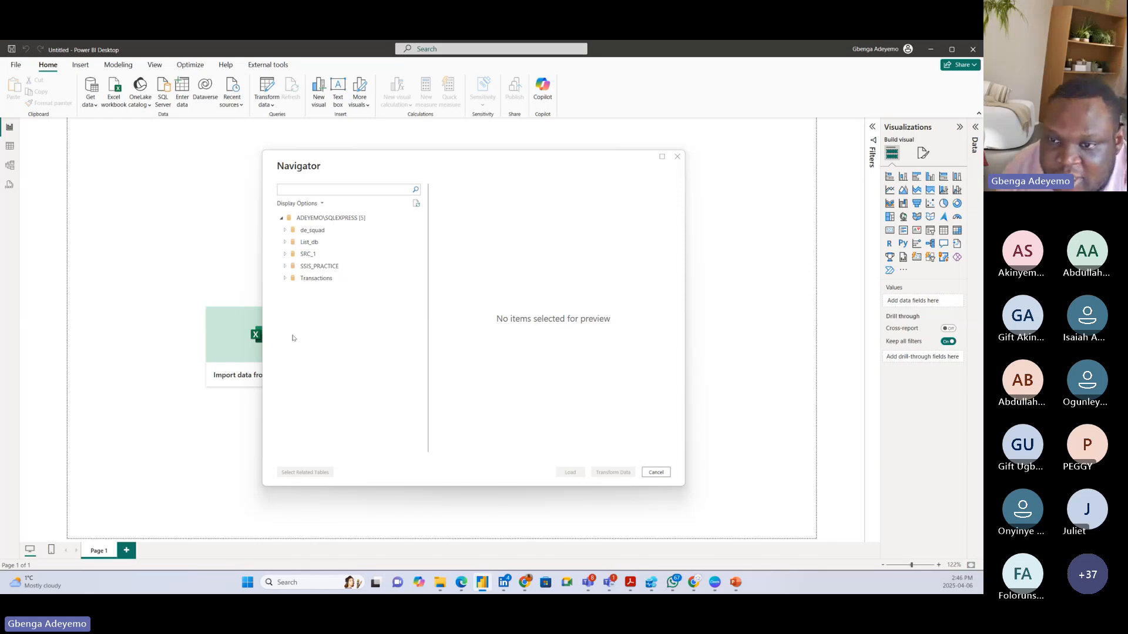
Select the SALES table from the Transactions database for transformation in Power Query and refresh its outdated preview
left_click(285, 279)
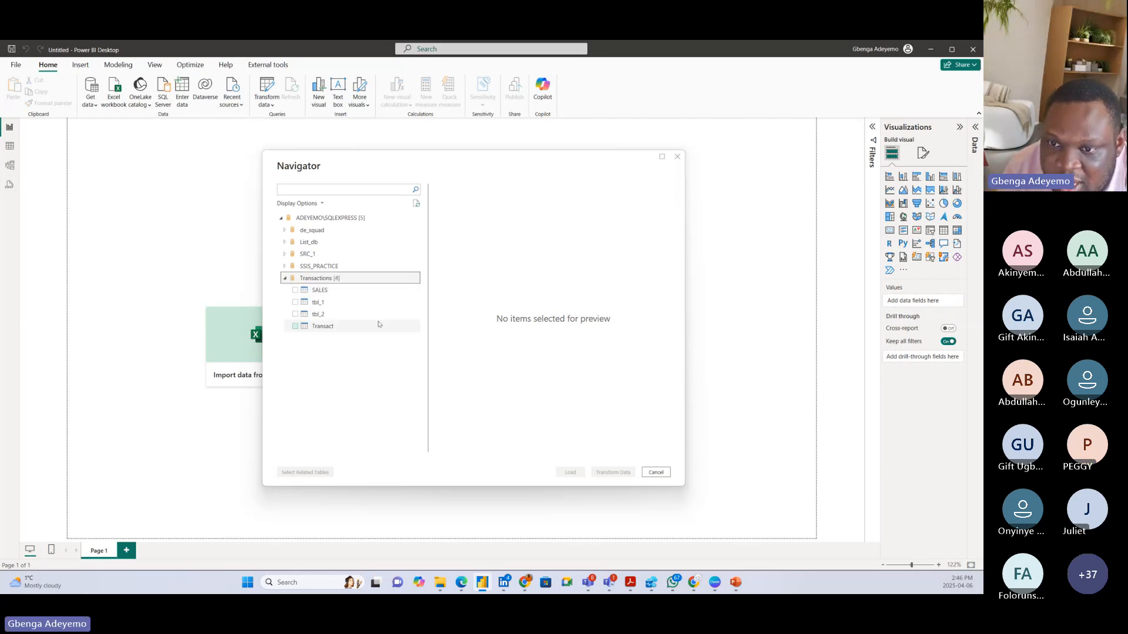
left_click(303, 292)
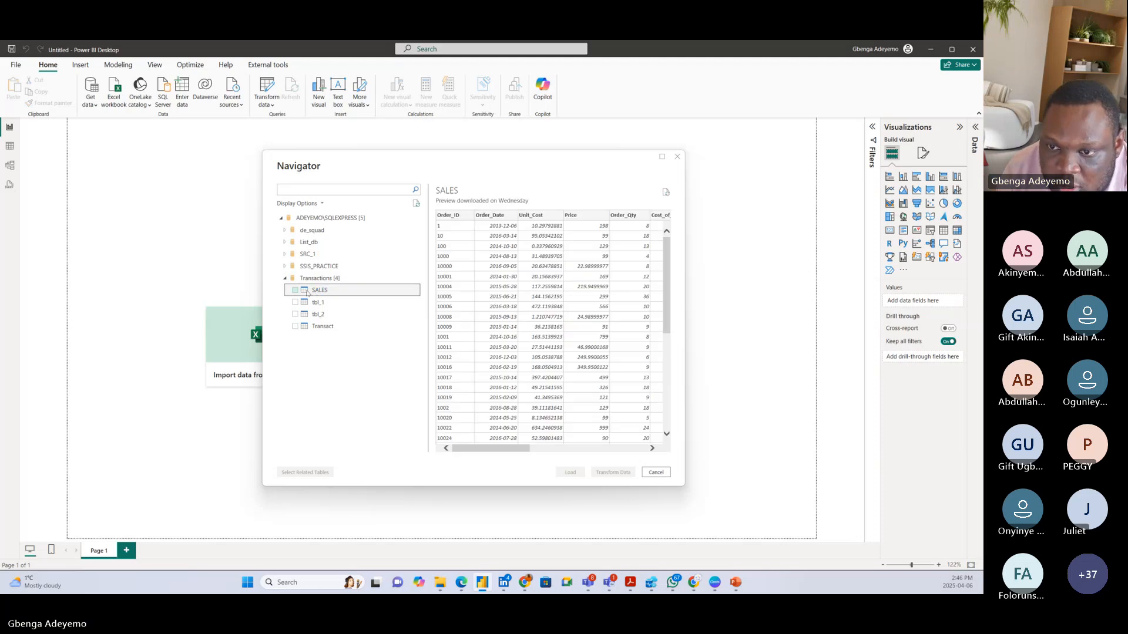
left_click(294, 290)
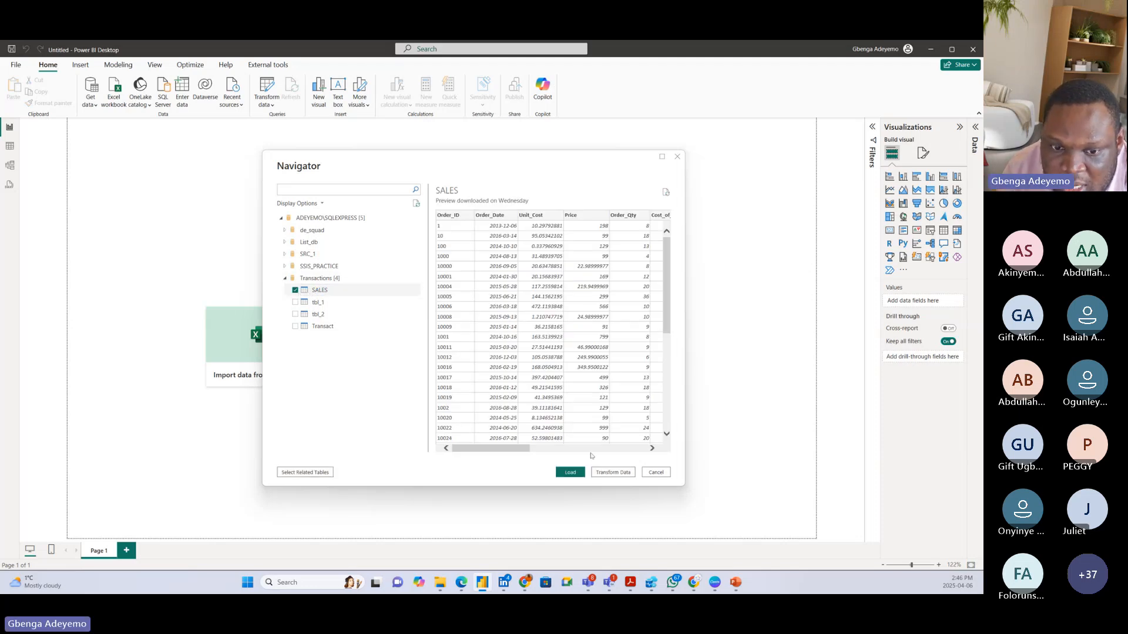
left_click(613, 473)
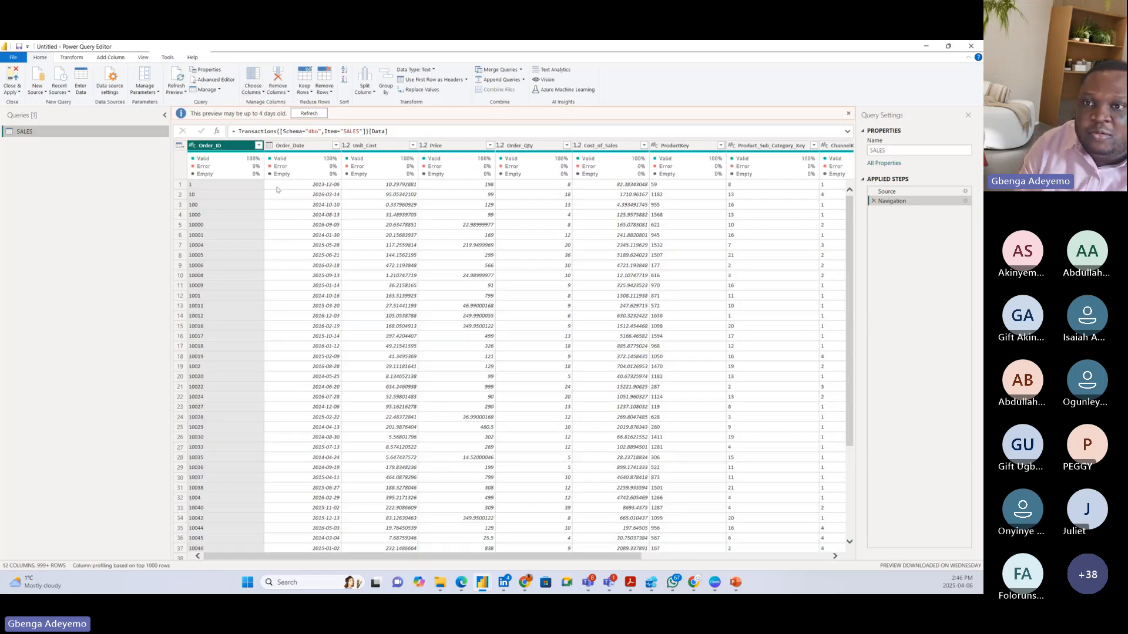
left_click(310, 114)
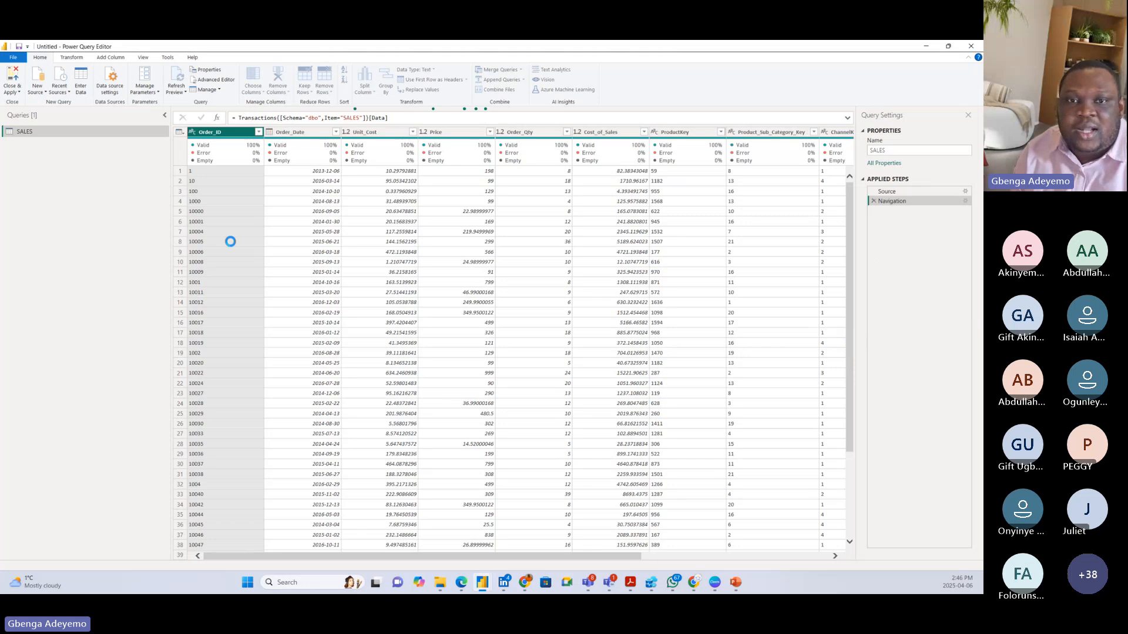
Switch to PowerPoint to look at the first "Queries that Fold" slide, and return to Power Query
left_click(735, 582)
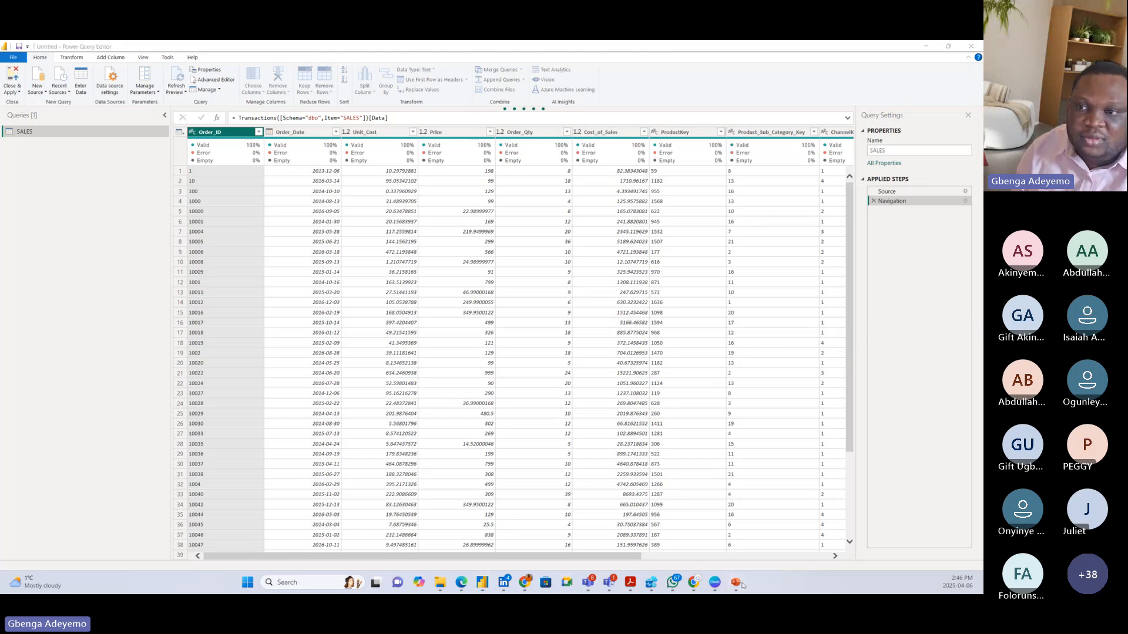
left_click(73, 313)
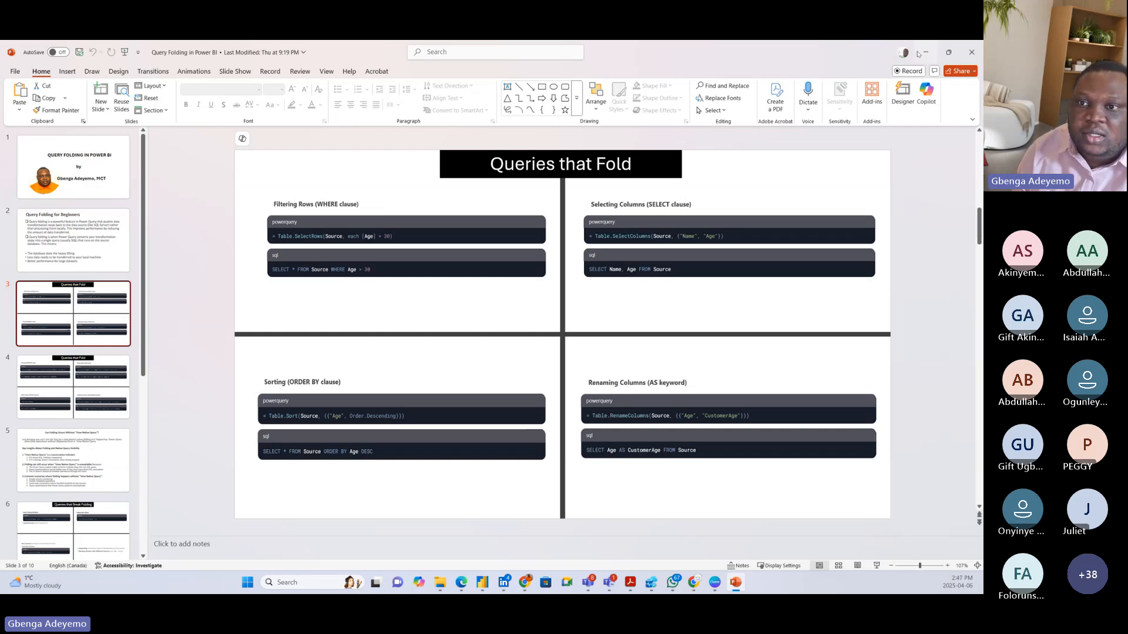
left_click(926, 52)
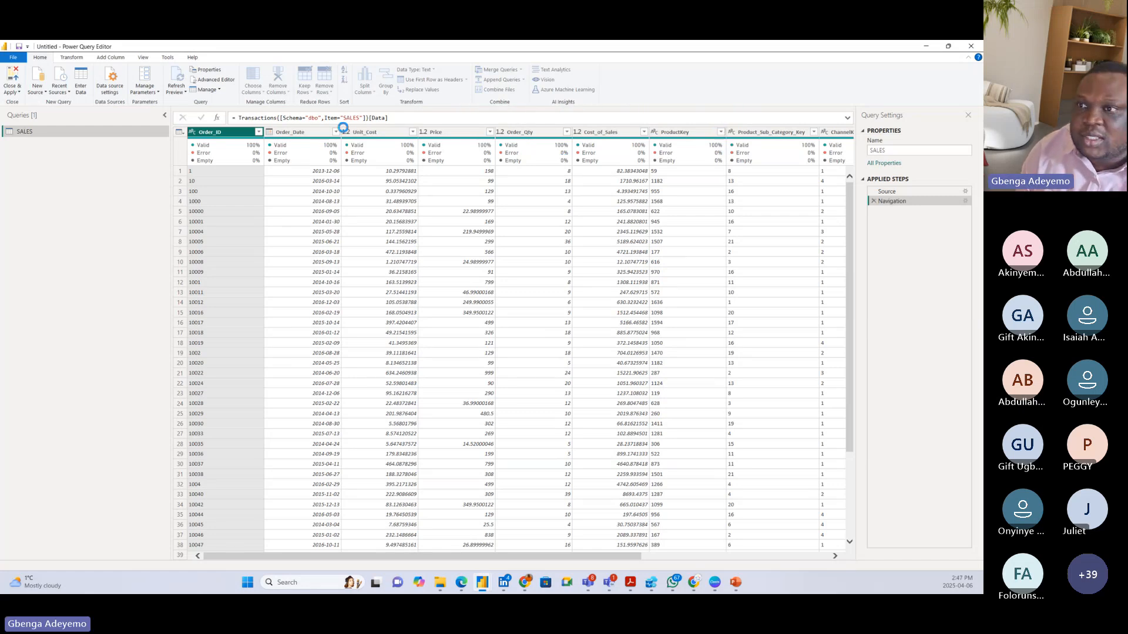
Review the SALES query's Source step and return to its Navigation step
left_click(177, 91)
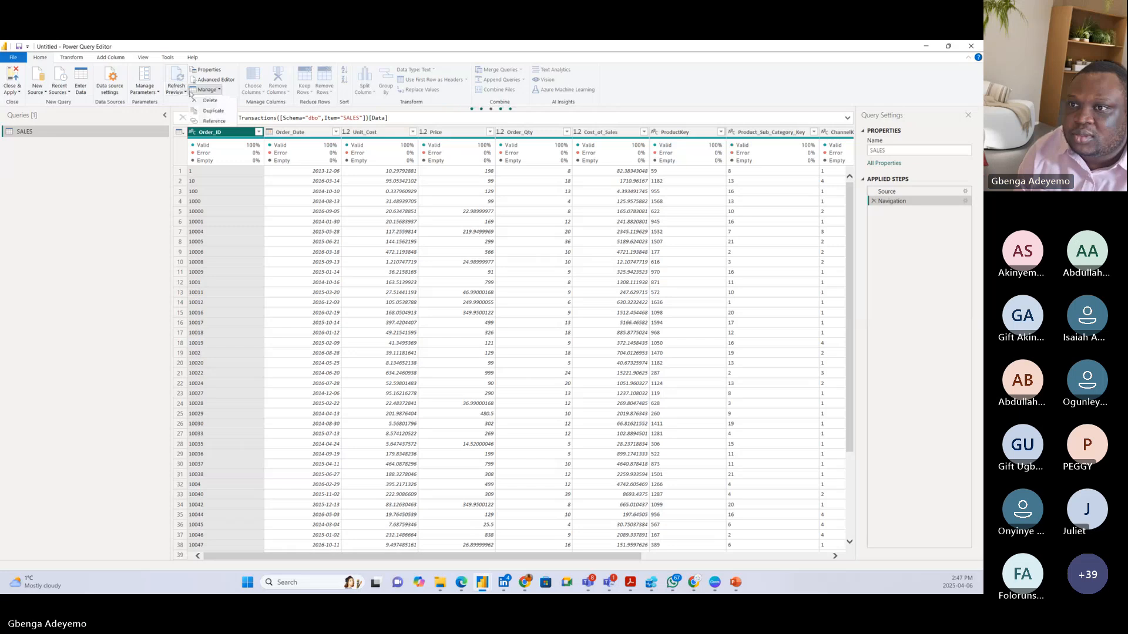
left_click(371, 151)
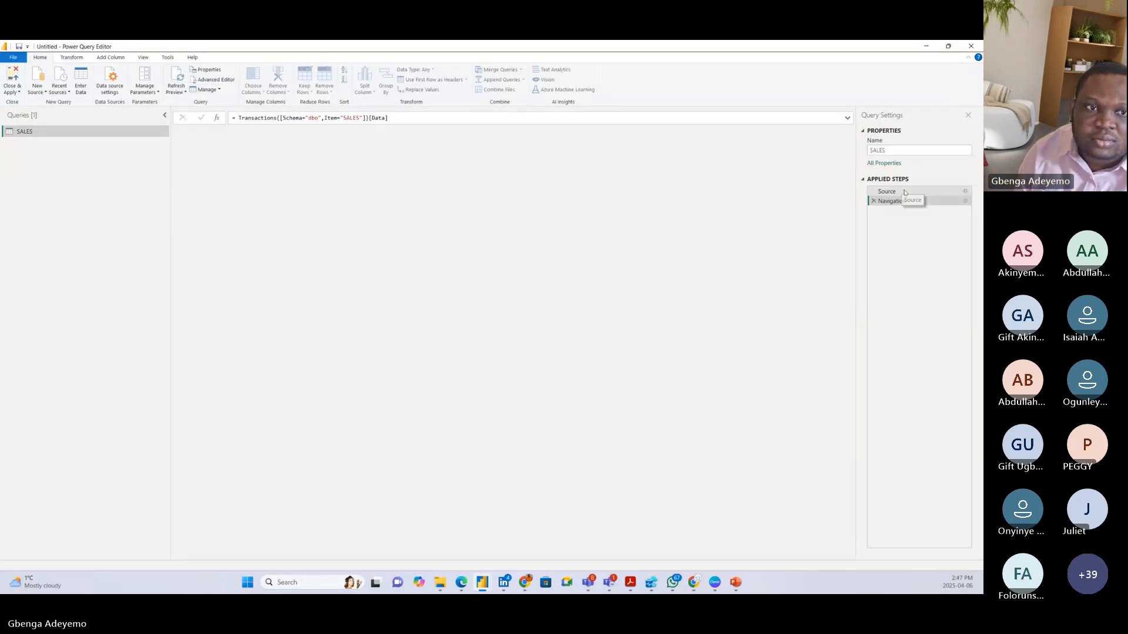
left_click(904, 193)
left_click(904, 202)
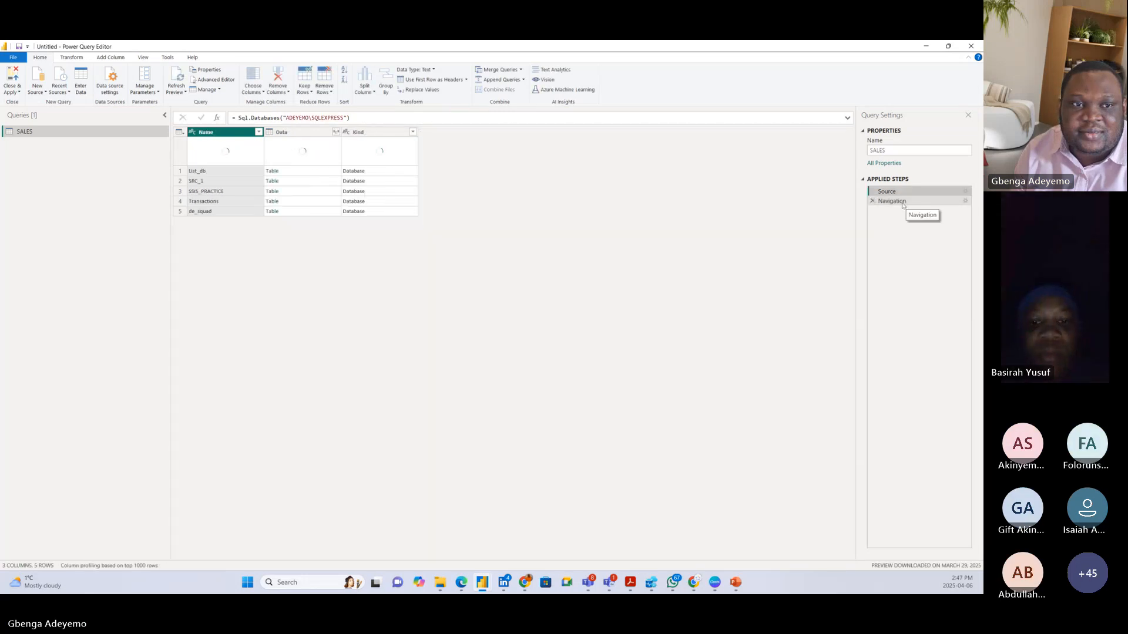
left_click(899, 201)
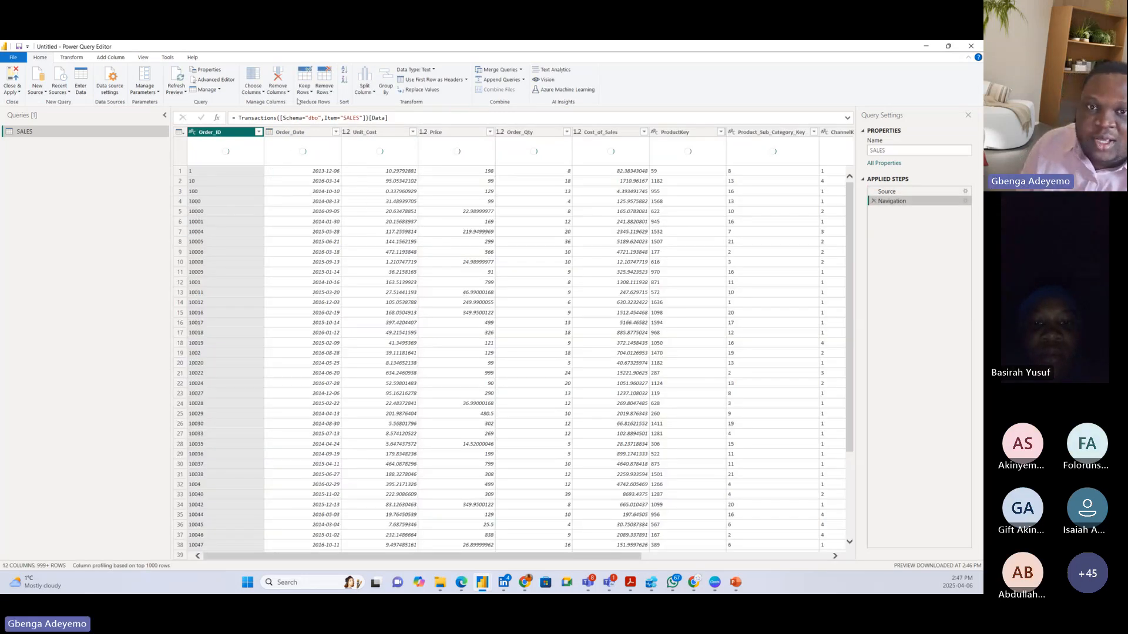
Filter the ProductKey column to keep only 1006, 1008, 1011, 1012, 1018, 102, 1020, 1023, 1028, 1029, 1032, 1037 and 1038
left_click(714, 132)
left_click(720, 133)
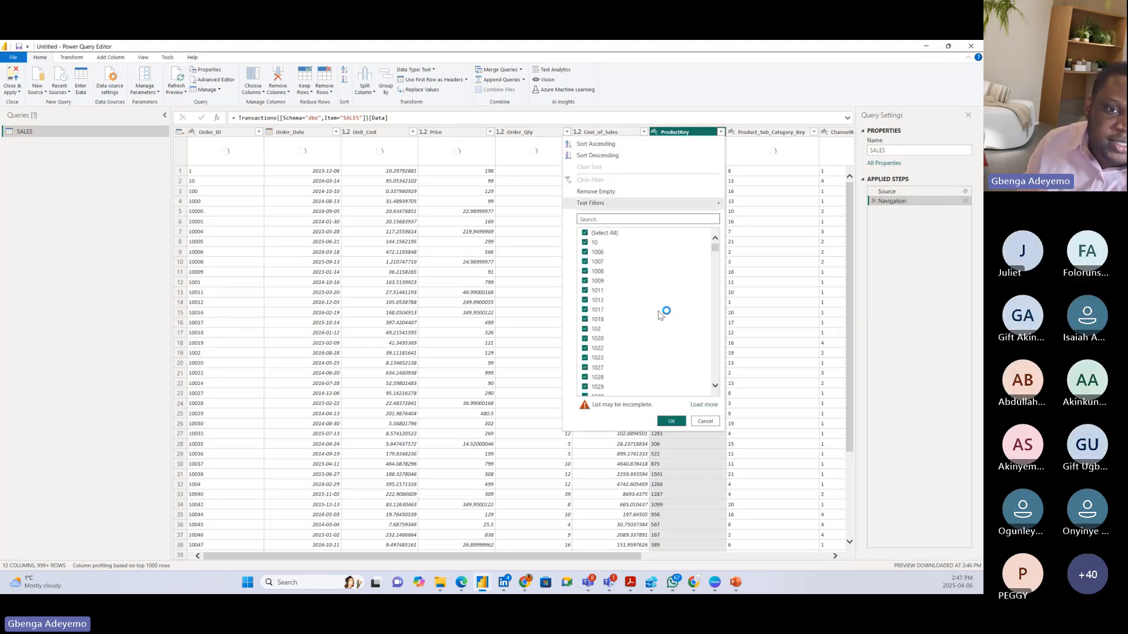
left_click(601, 235)
left_click(601, 253)
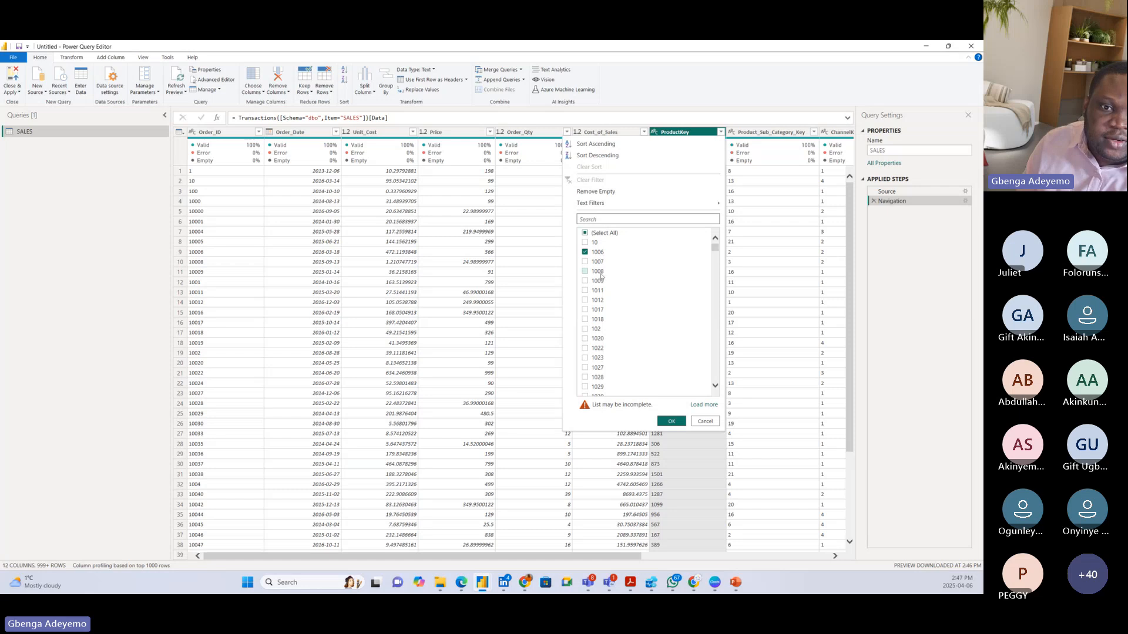
left_click(599, 271)
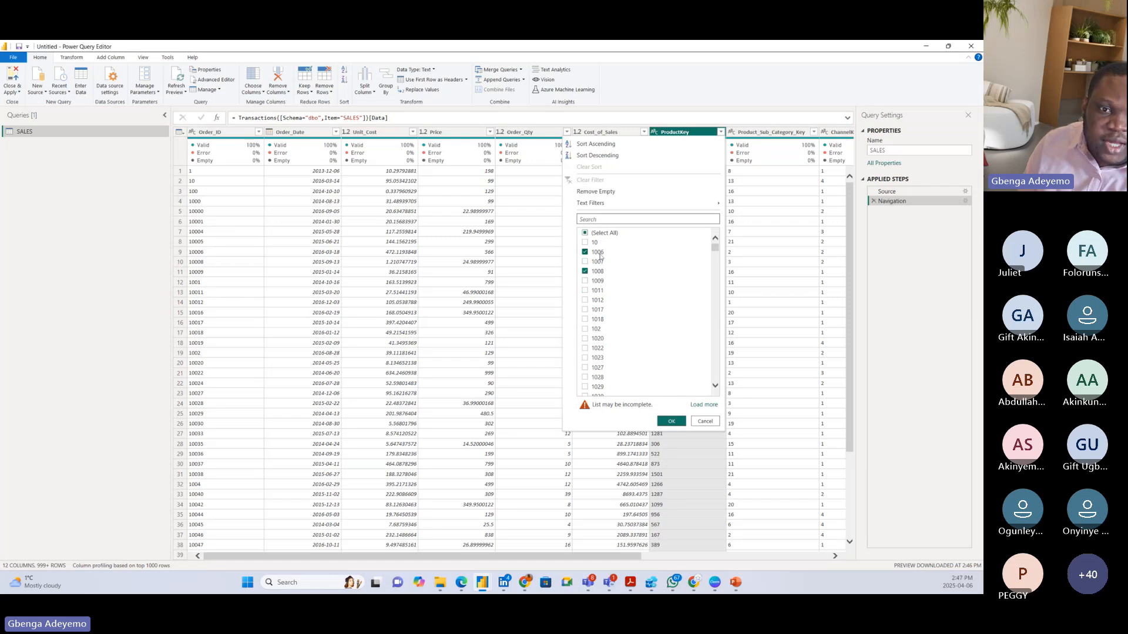
left_click(598, 290)
left_click(598, 300)
left_click(598, 319)
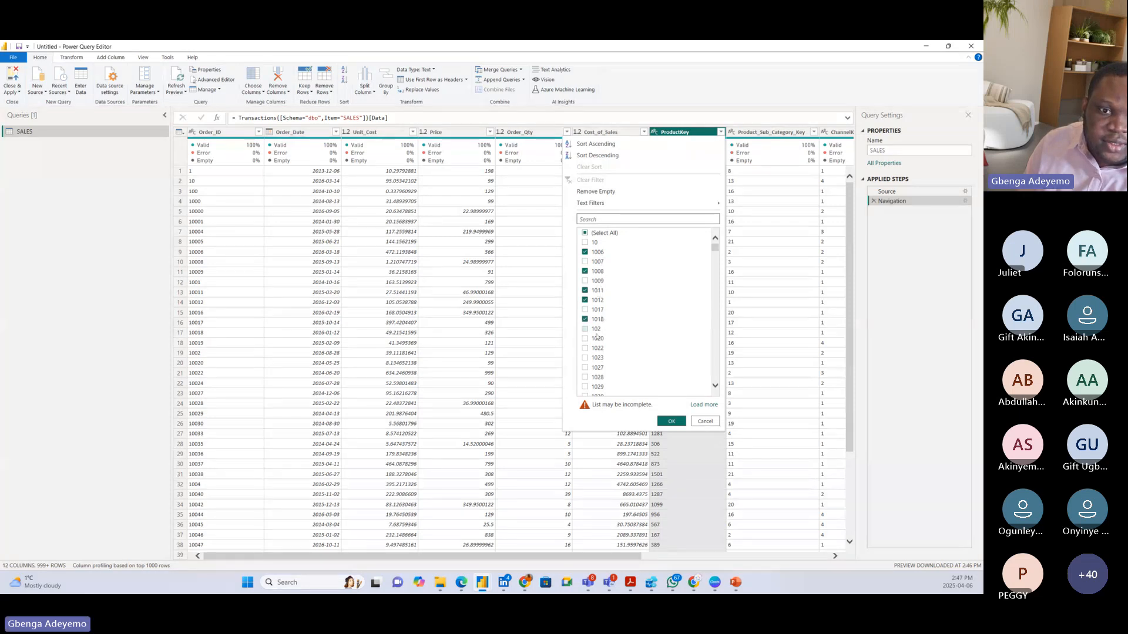
left_click(597, 332)
left_click(597, 340)
left_click(598, 358)
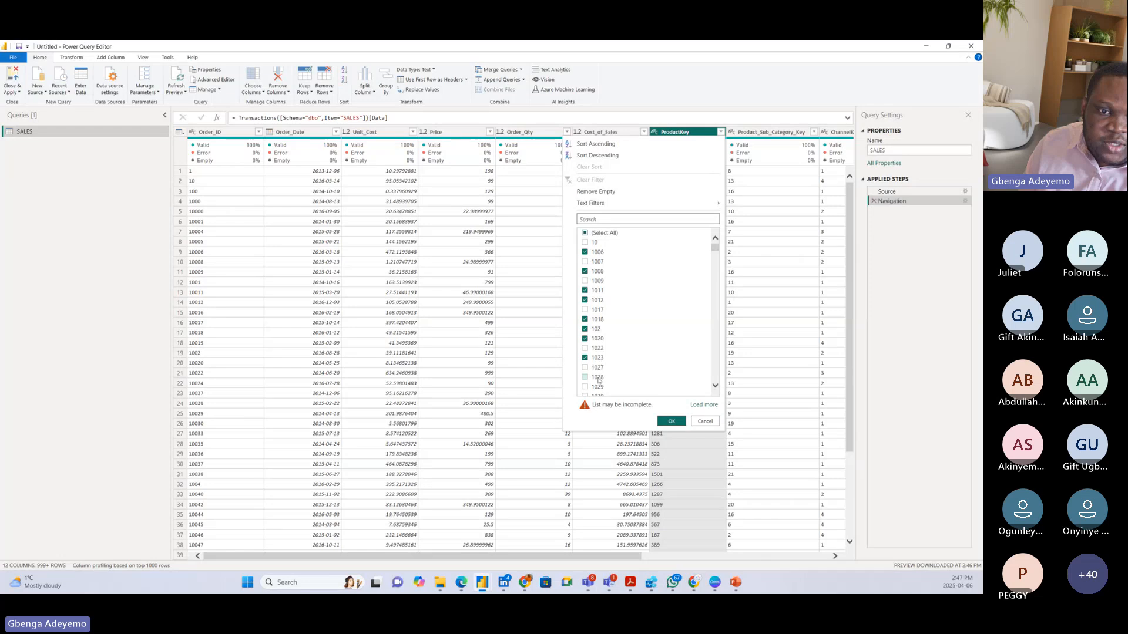
left_click(598, 378)
left_click(598, 388)
scroll(602, 370, "down", 2)
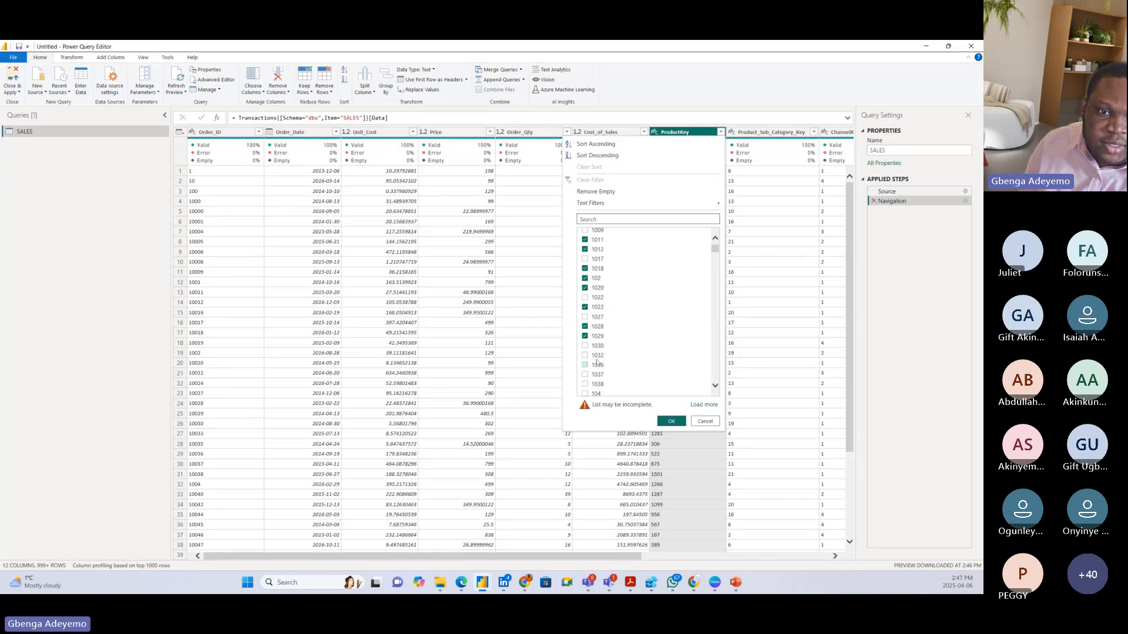
left_click(597, 354)
left_click(598, 375)
left_click(597, 384)
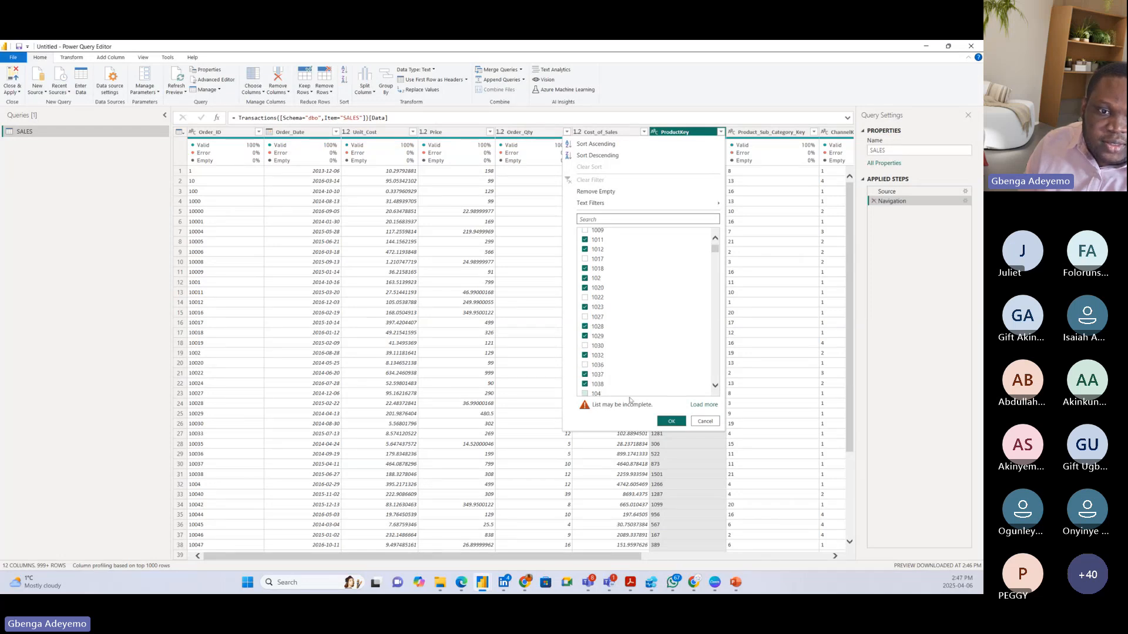
left_click(672, 422)
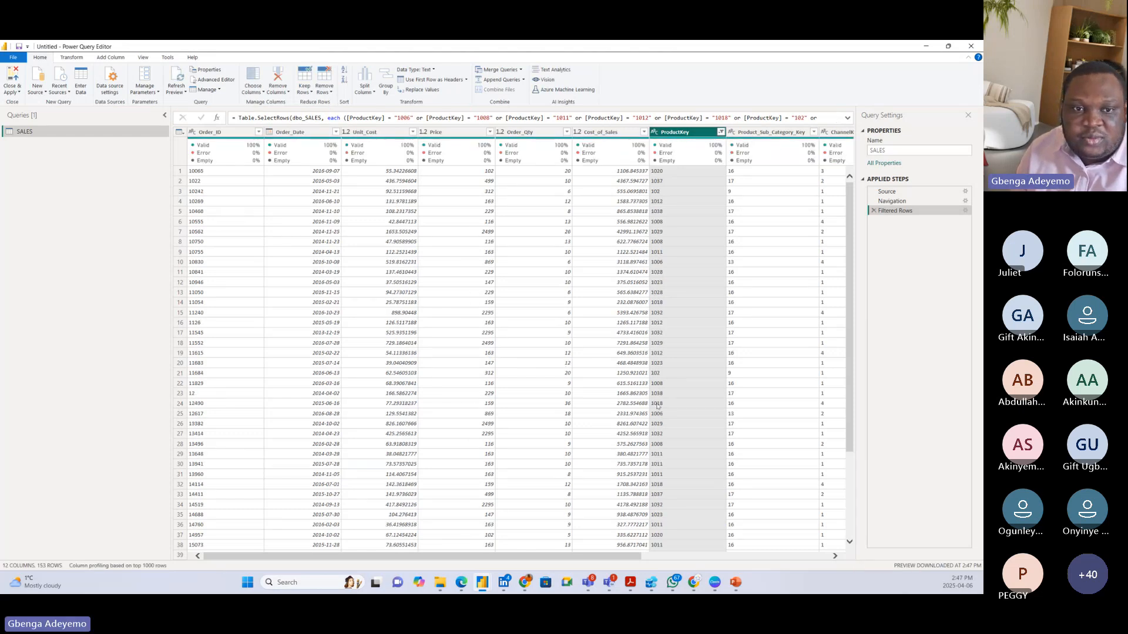
scroll(668, 411, "down", 2)
scroll(748, 388, "up", 3)
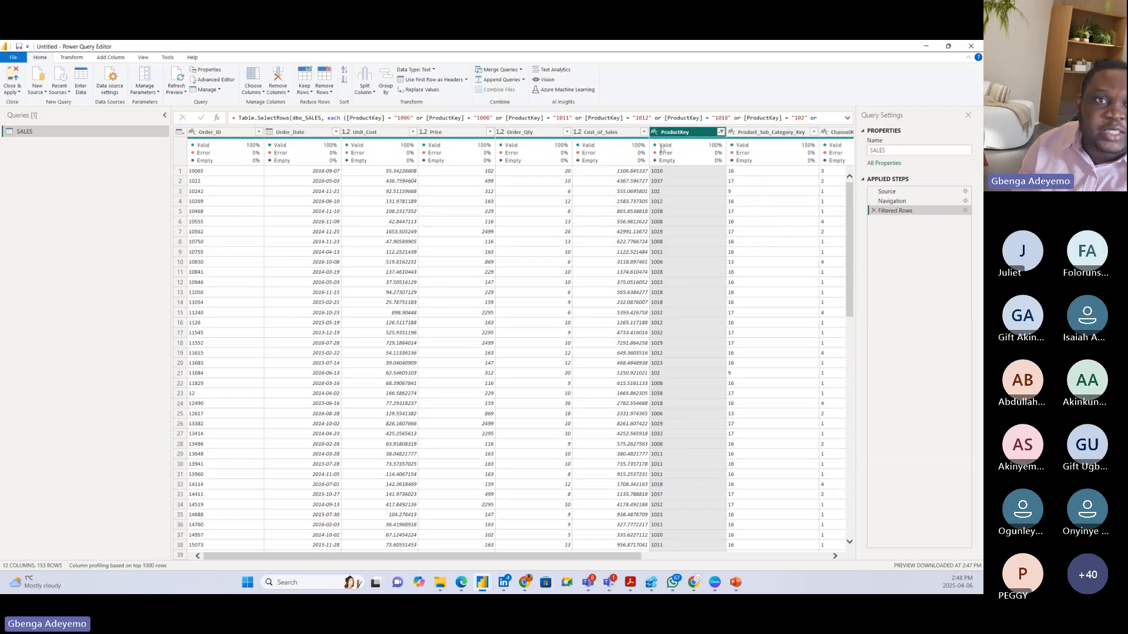
mouse_move(685, 152)
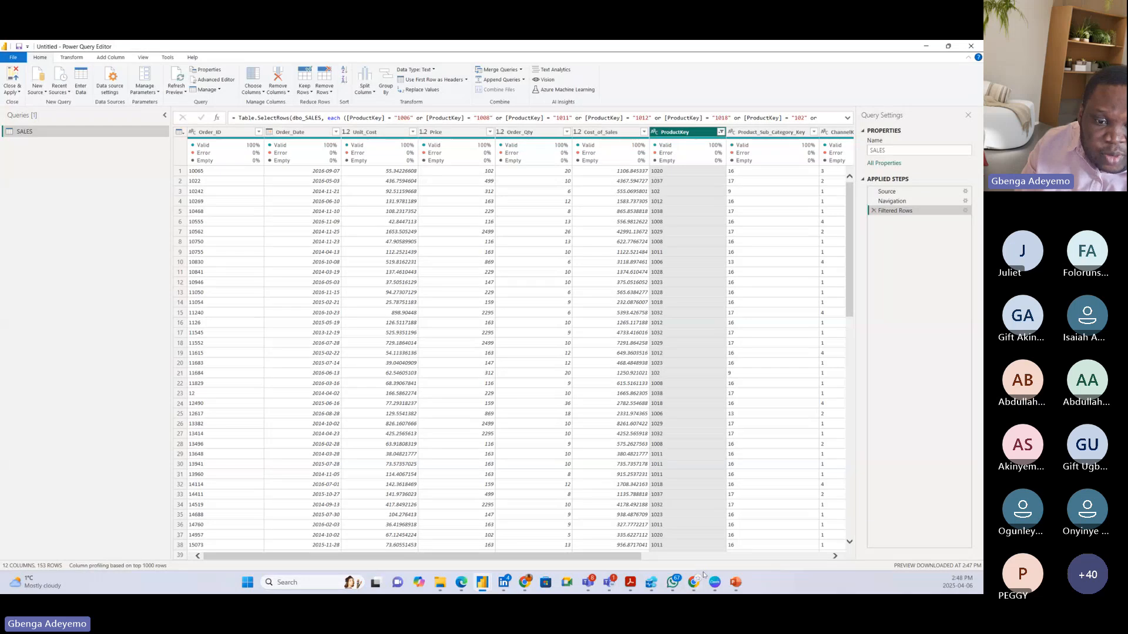
Switch to Azure Data Studio, maximize its window and bring up the SQLQuery_1 script
left_click(651, 583)
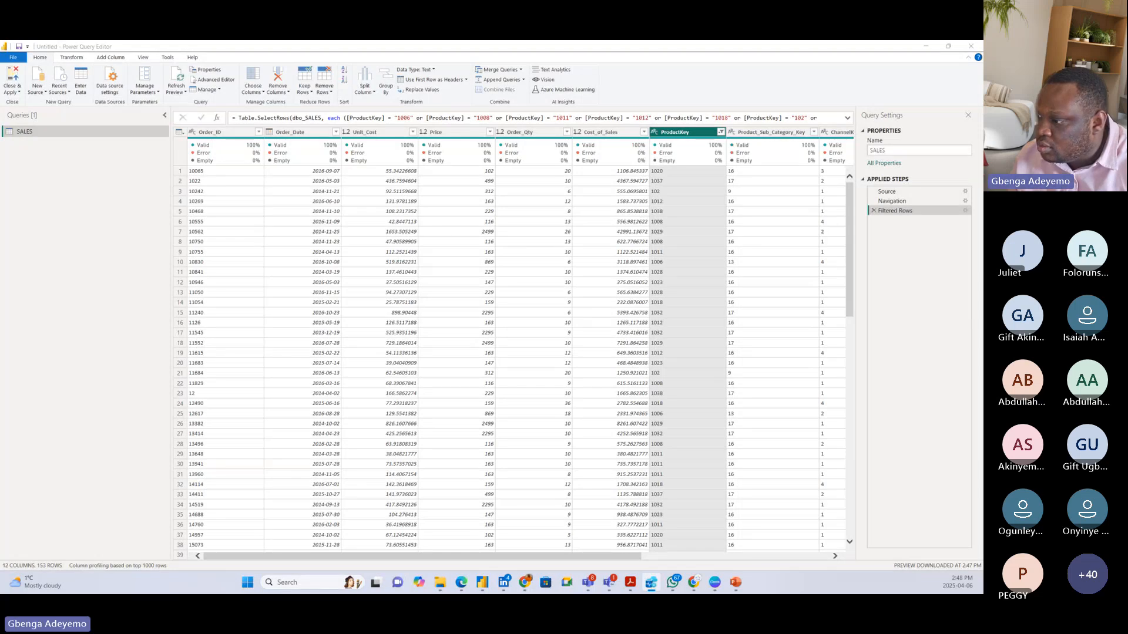
left_click_drag(1, 94, 547, 113)
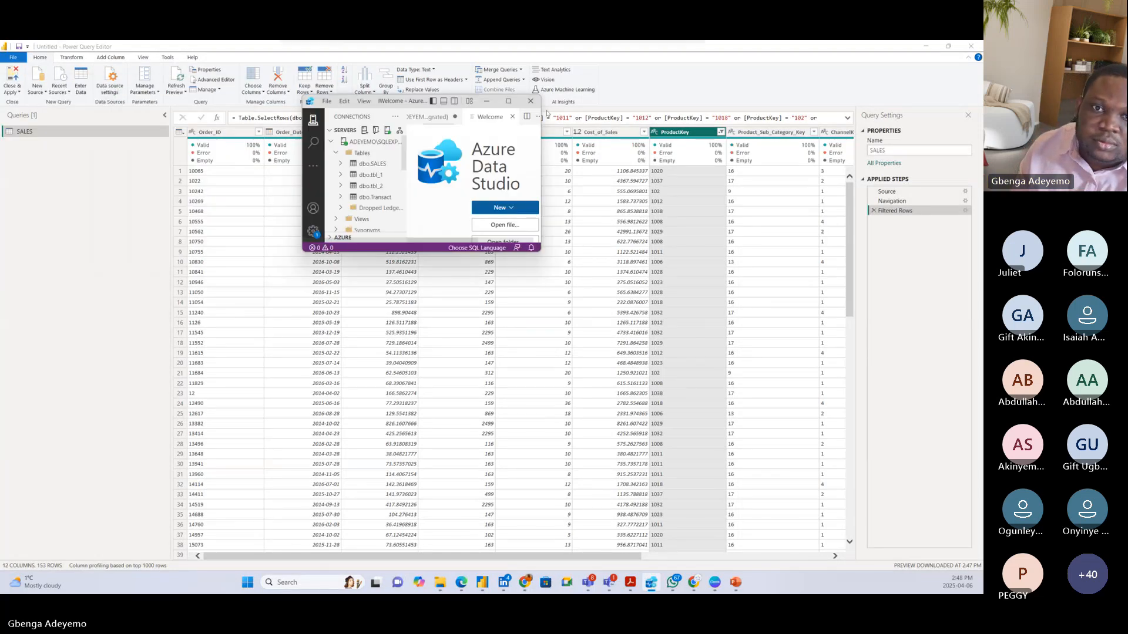
left_click(508, 101)
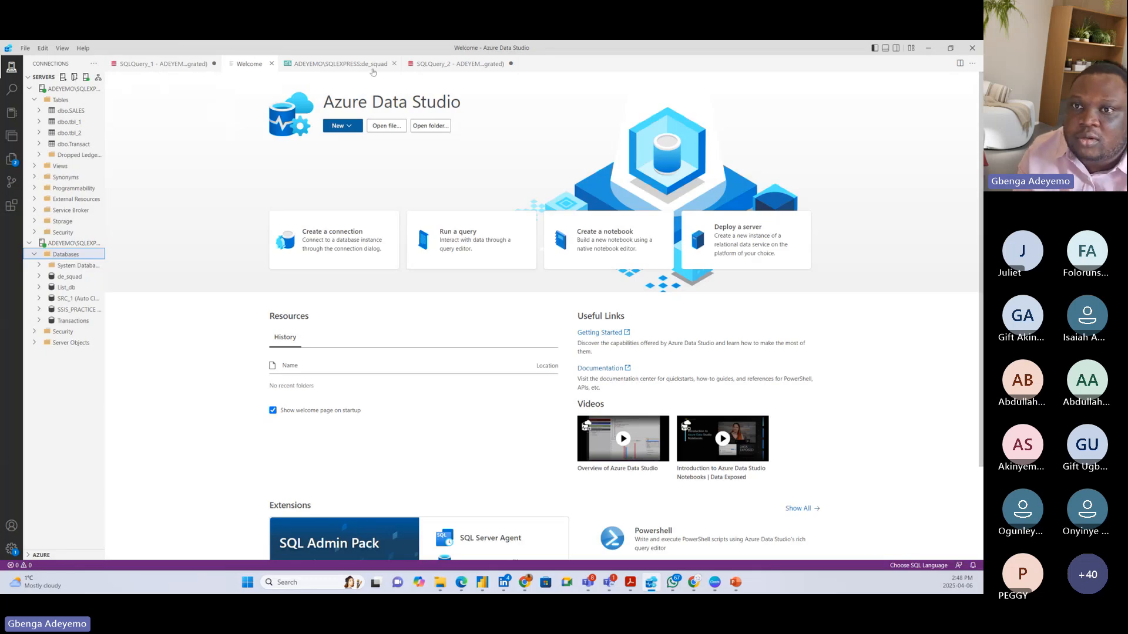
left_click(159, 69)
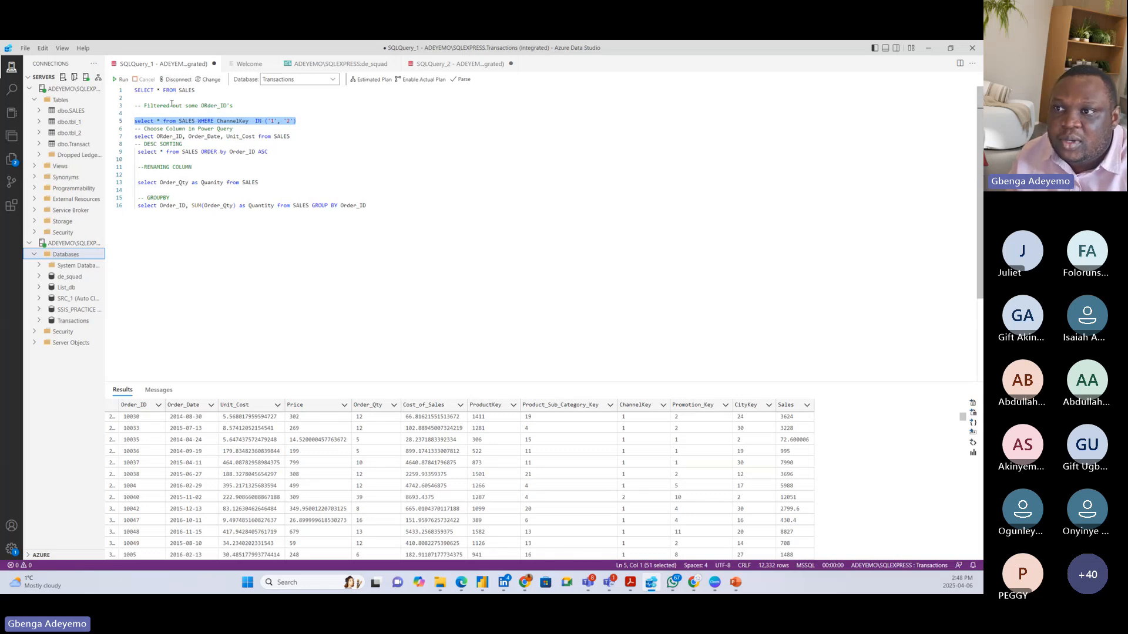
right_click(77, 93)
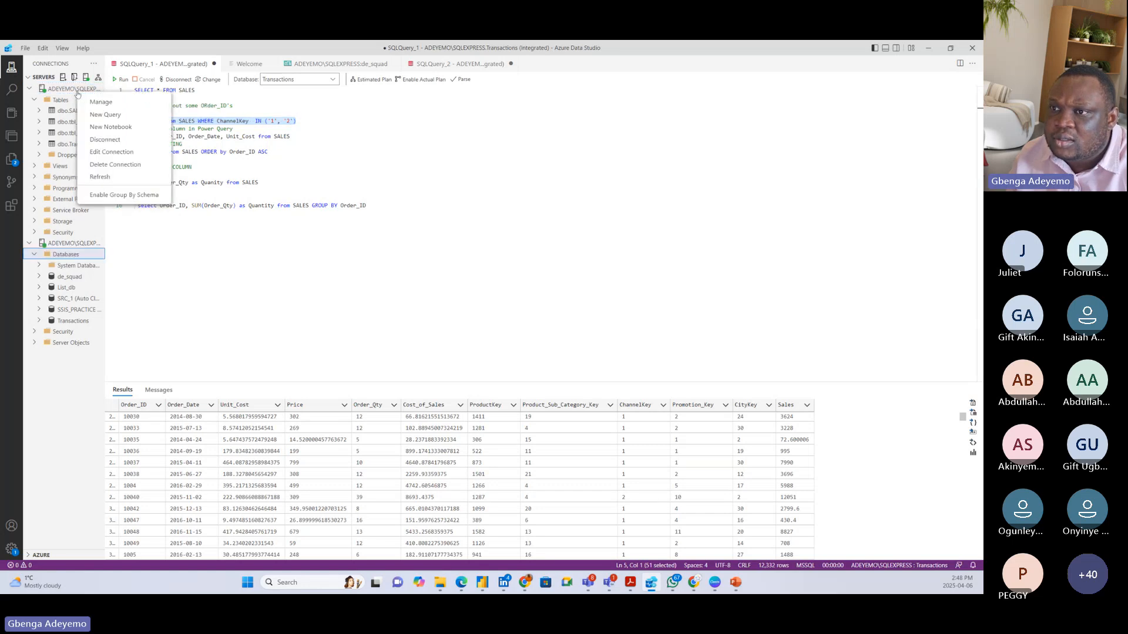
left_click(75, 93)
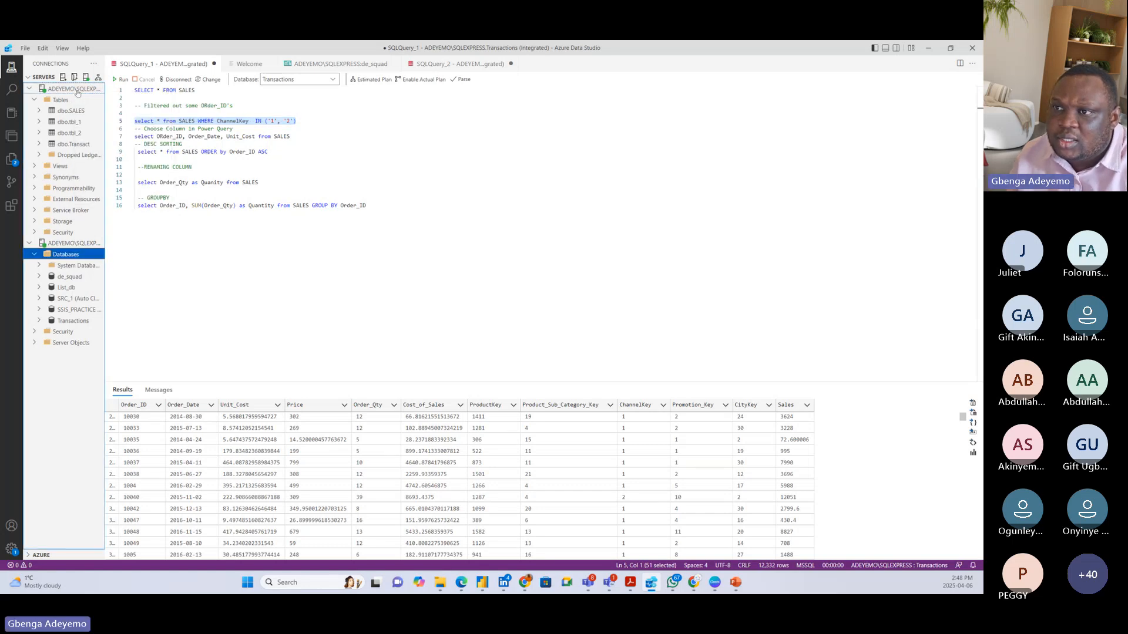
right_click(73, 92)
key("Escape")
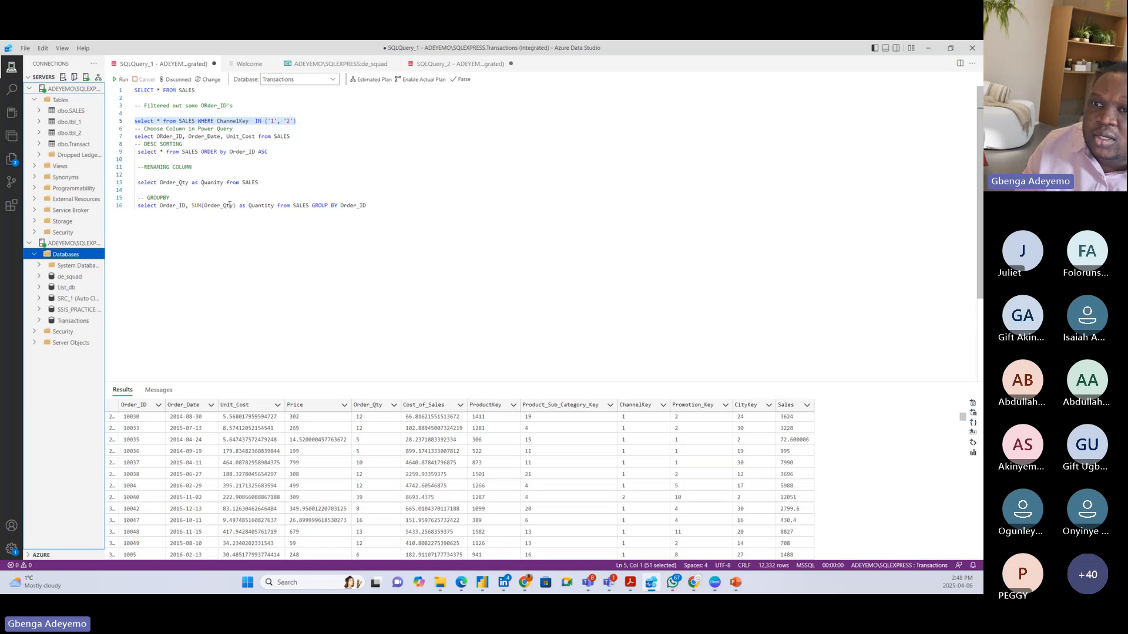
Run only the line 5 query that filters SALES to ChannelKey '1' and '2', and look through its result rows
left_click(298, 121)
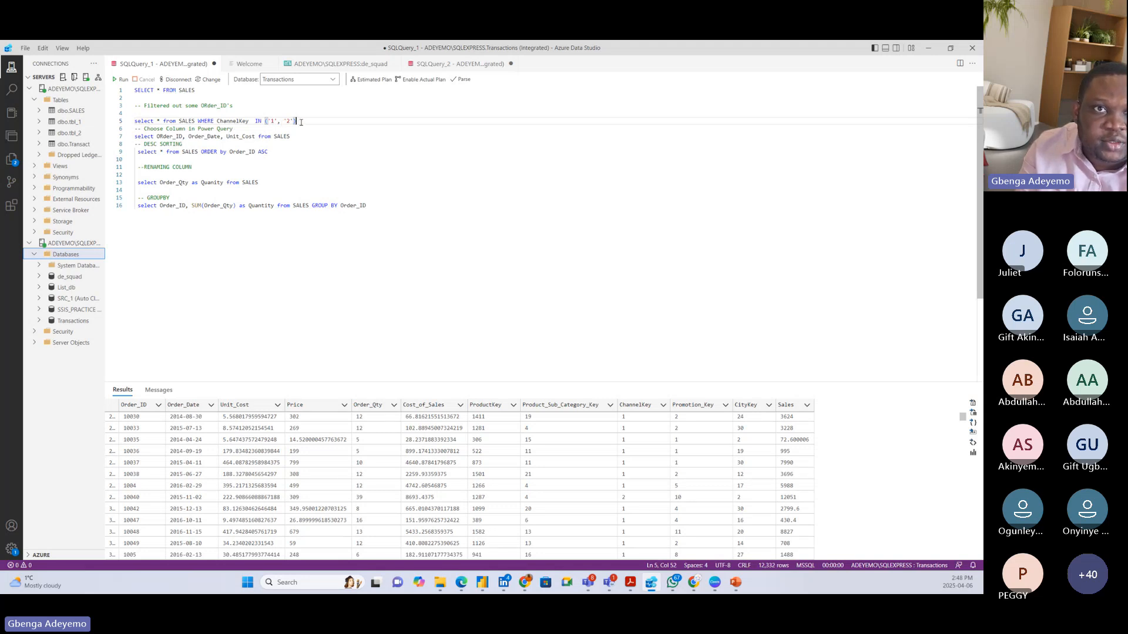
key("shift+Home")
key("F5")
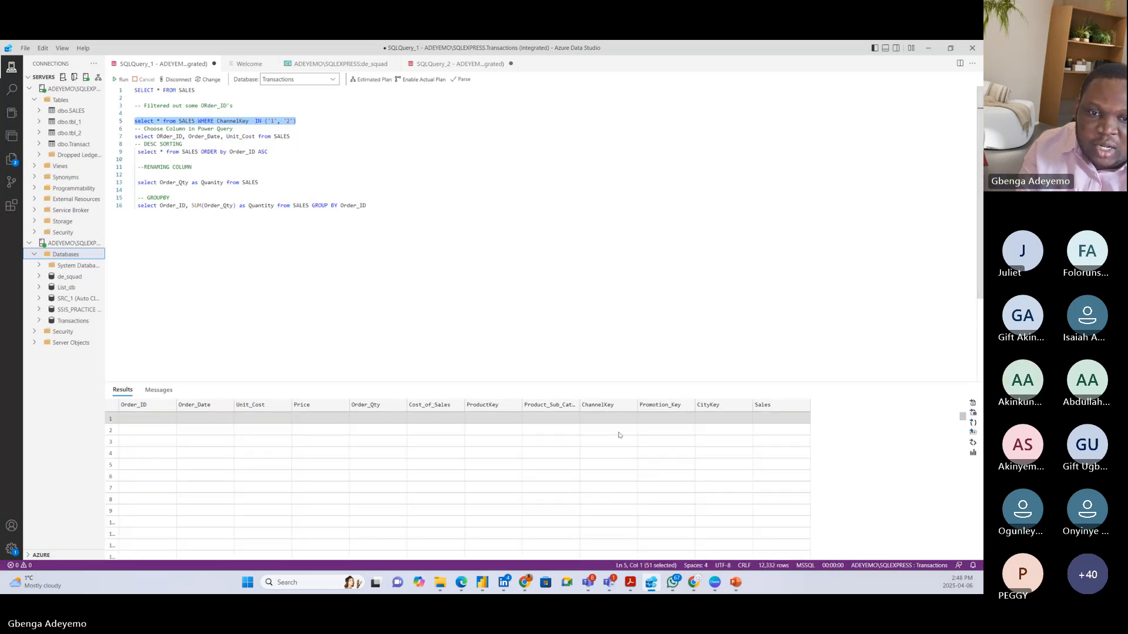
scroll(646, 459, "down", 6)
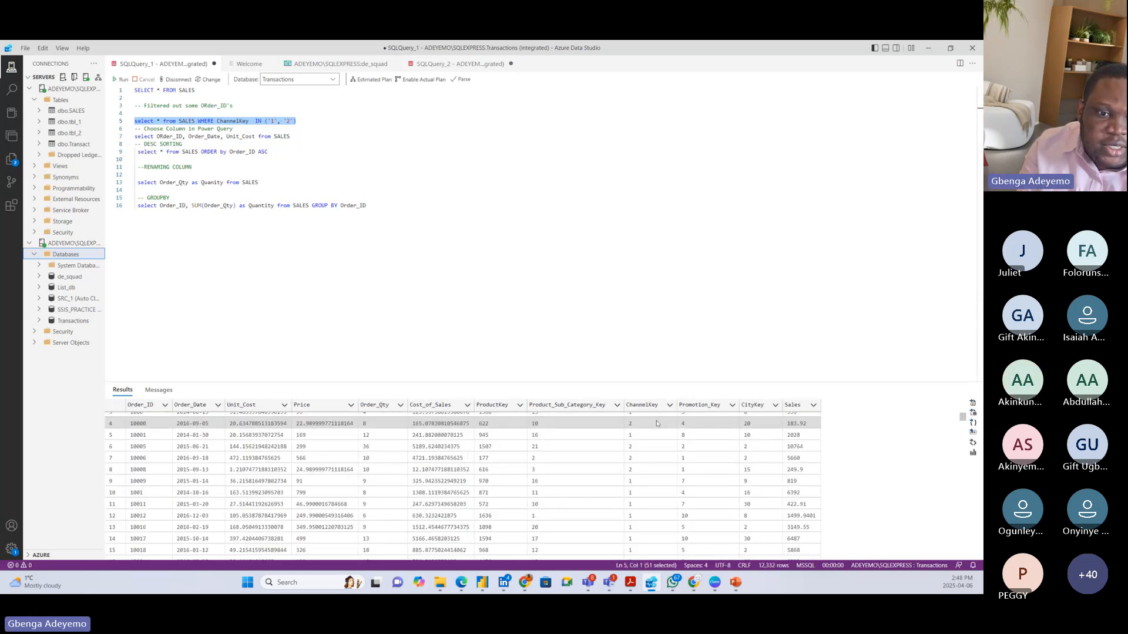
scroll(667, 461, "up", 6)
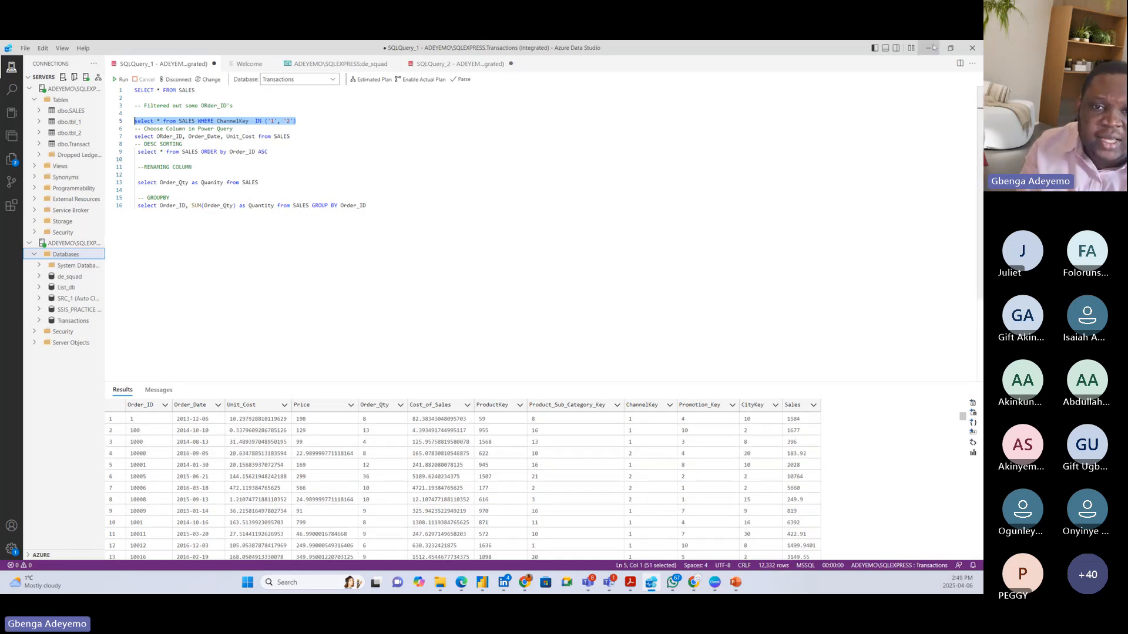
Compare Power Query's filtered rows with the Azure Data Studio script and PowerPoint's "Queries that Fold" slide, and return to Power Query
key("alt+Tab")
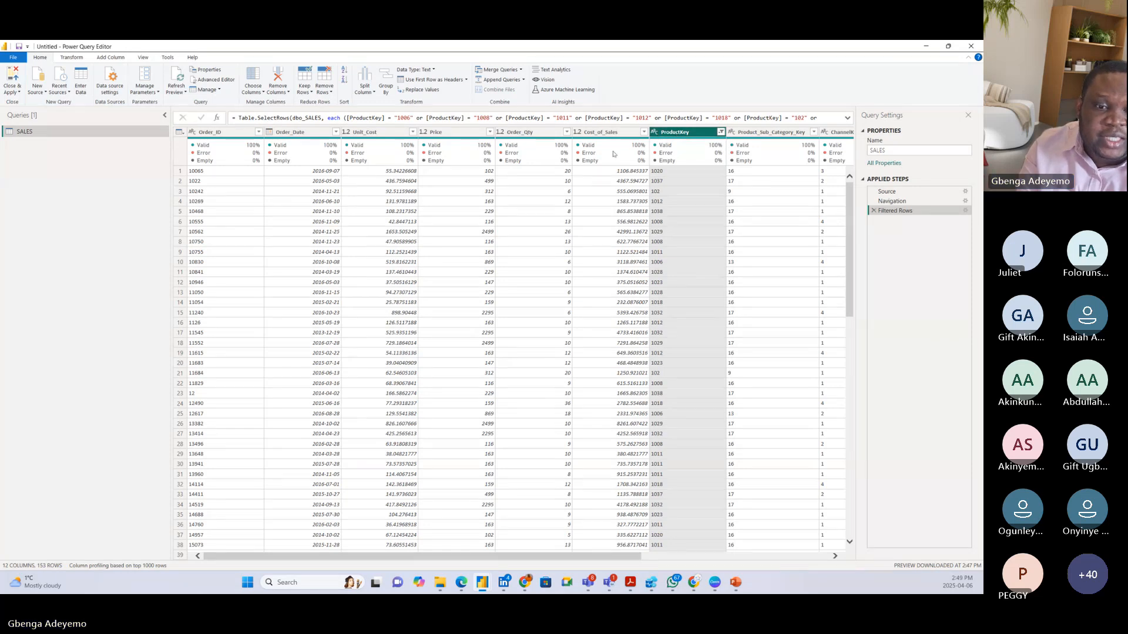
left_click(651, 582)
mouse_move(641, 585)
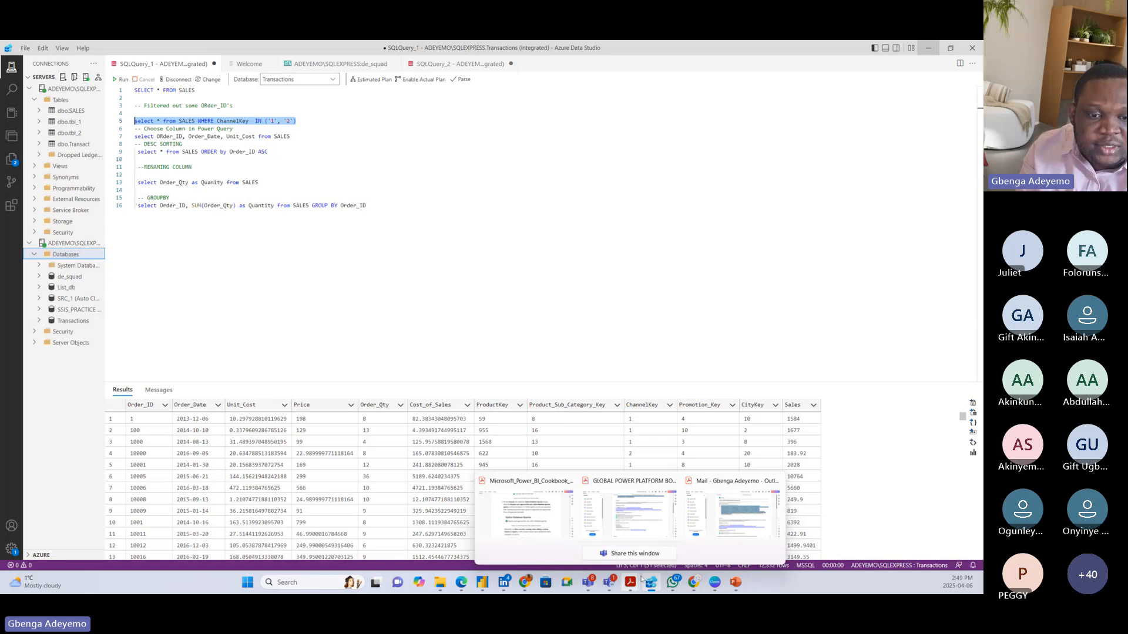
left_click(651, 582)
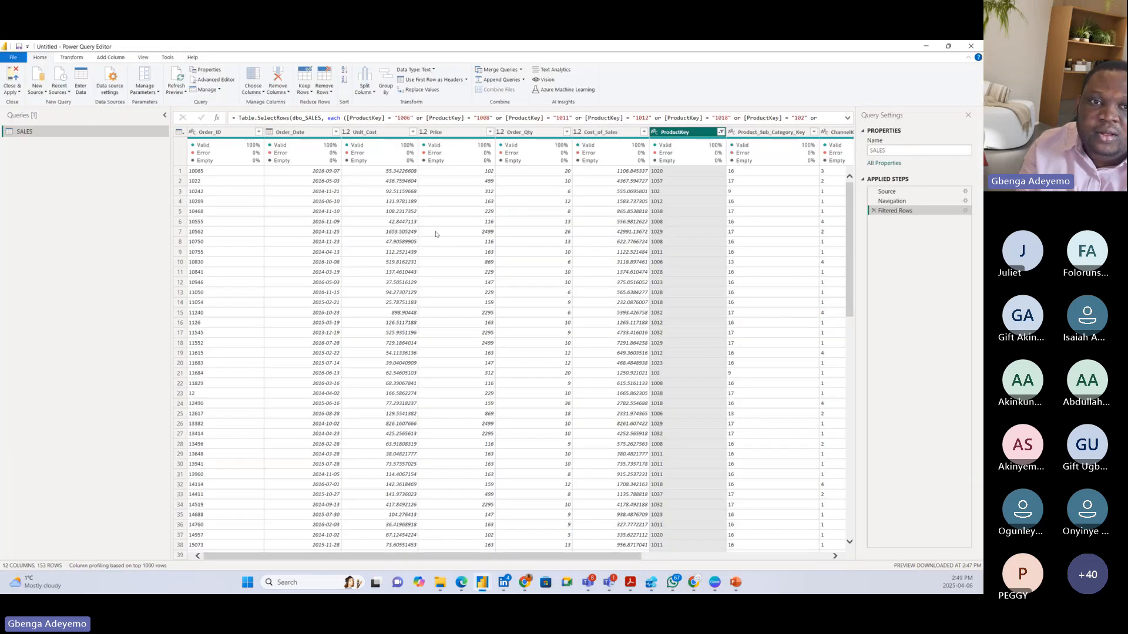
left_click(732, 587)
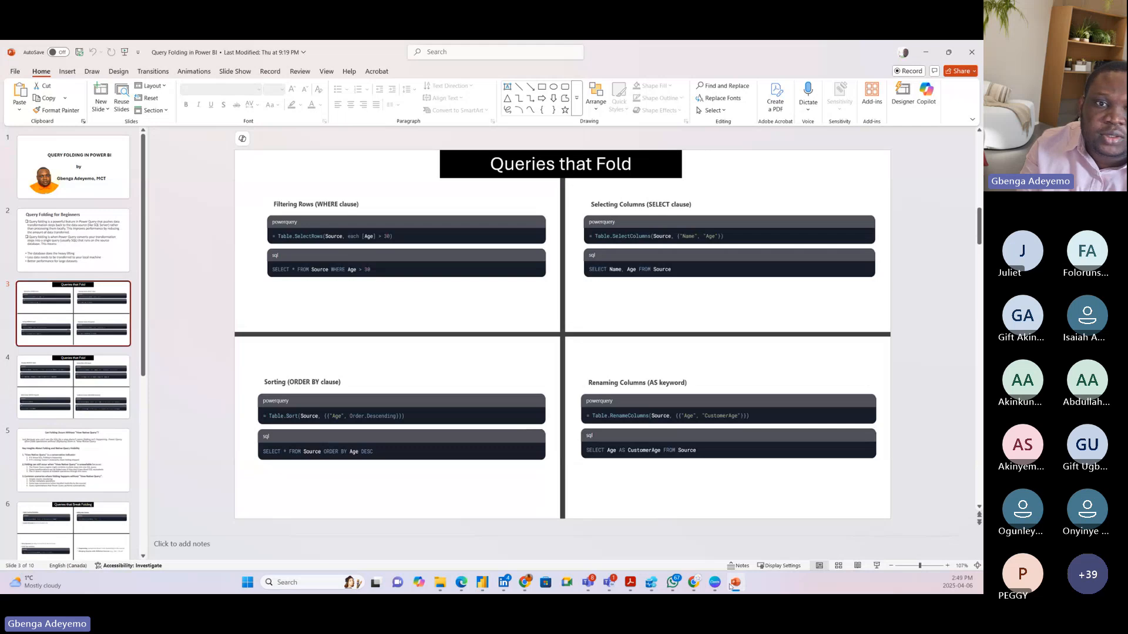
left_click(732, 584)
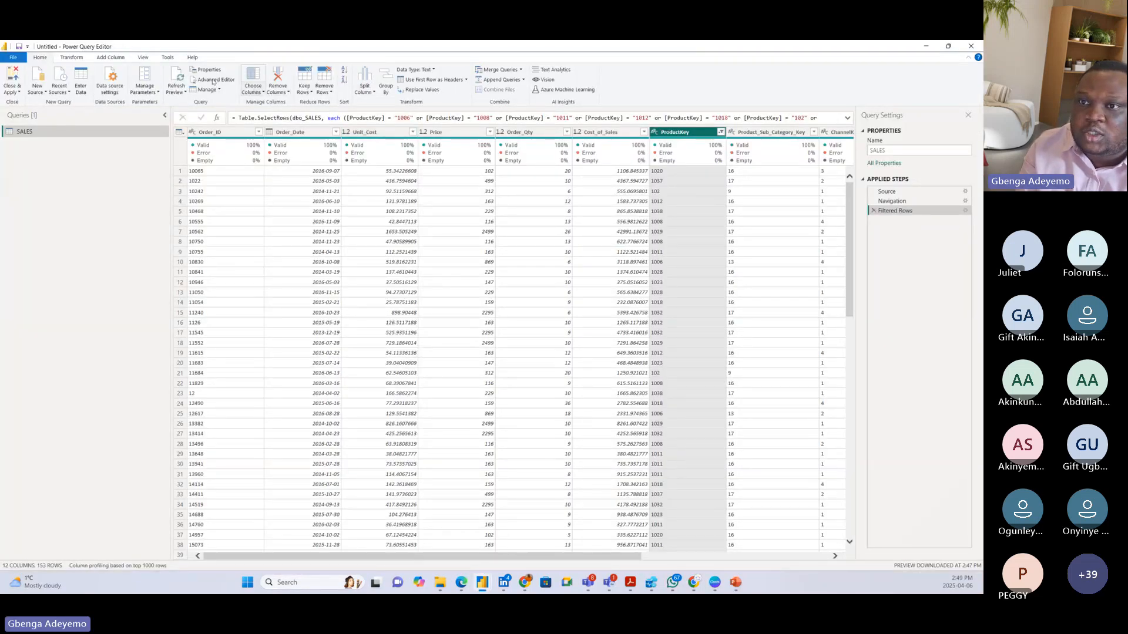
Keep only the Order_ID, Order_Date, Order_Qty, Cost_of_Sales, ChannelKey, CityKey and Sales columns with Choose Columns
left_click(255, 90)
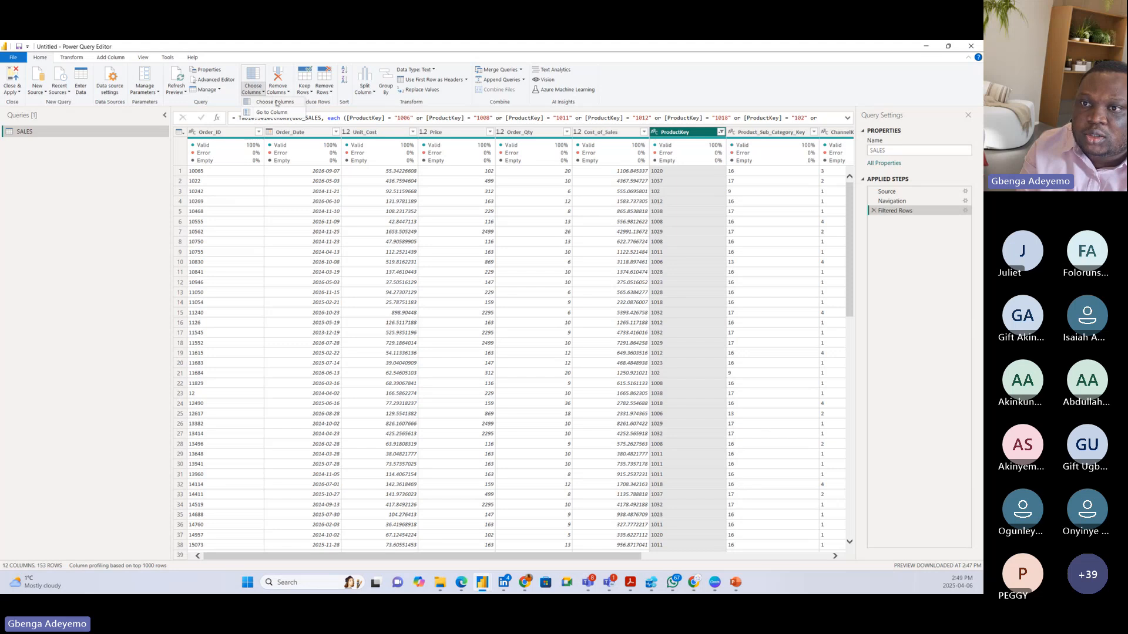
left_click(276, 102)
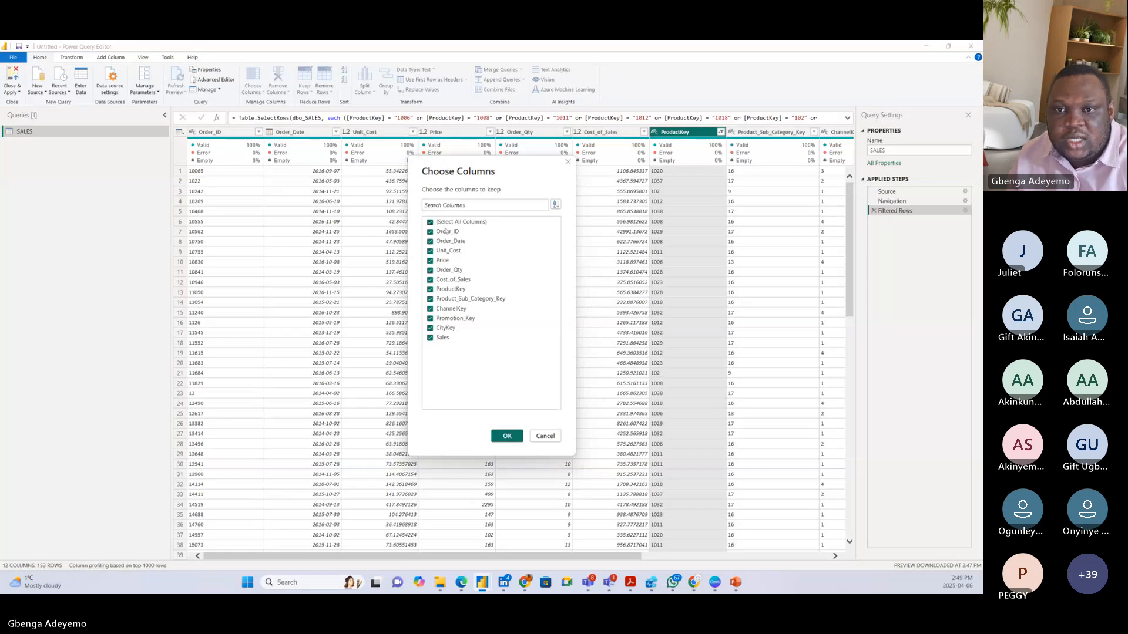
left_click(443, 222)
left_click(444, 231)
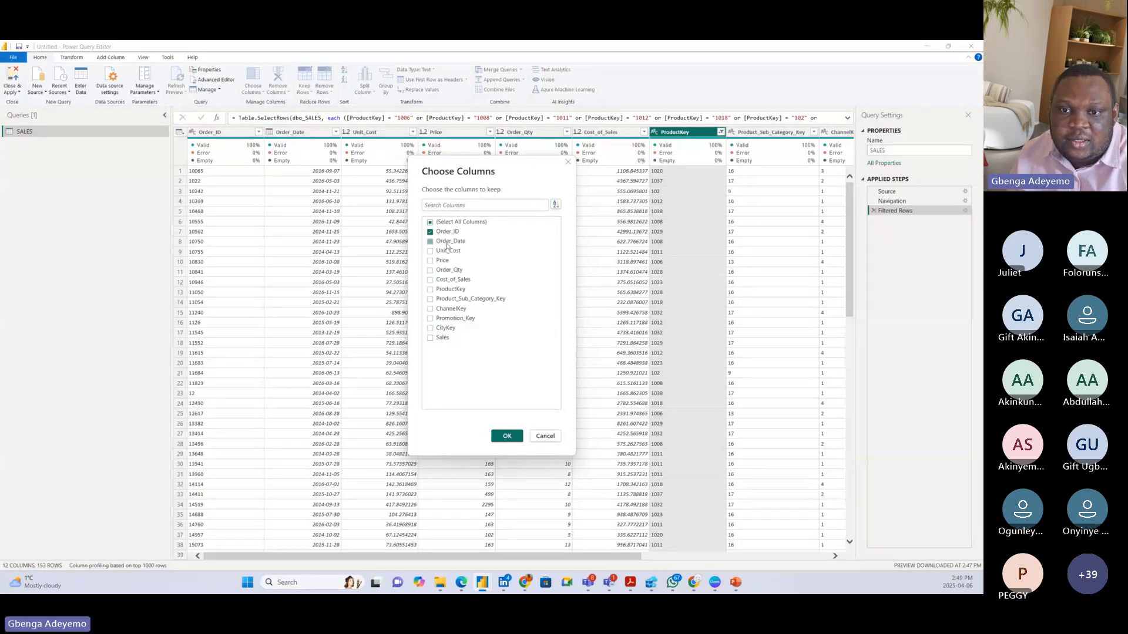
left_click(445, 242)
left_click(452, 281)
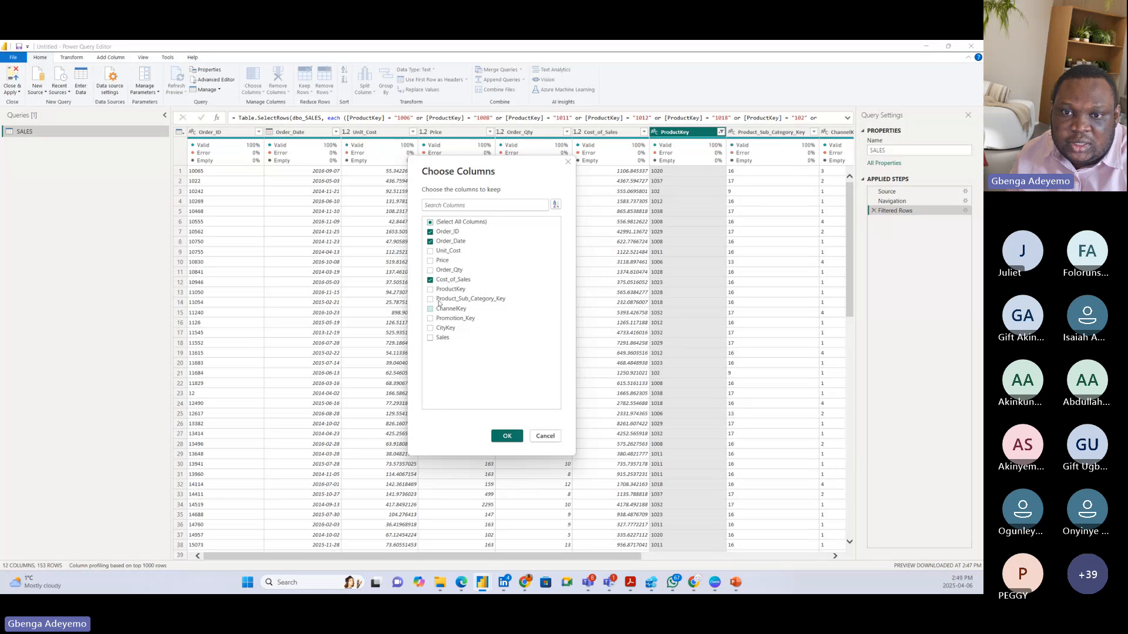
left_click(443, 271)
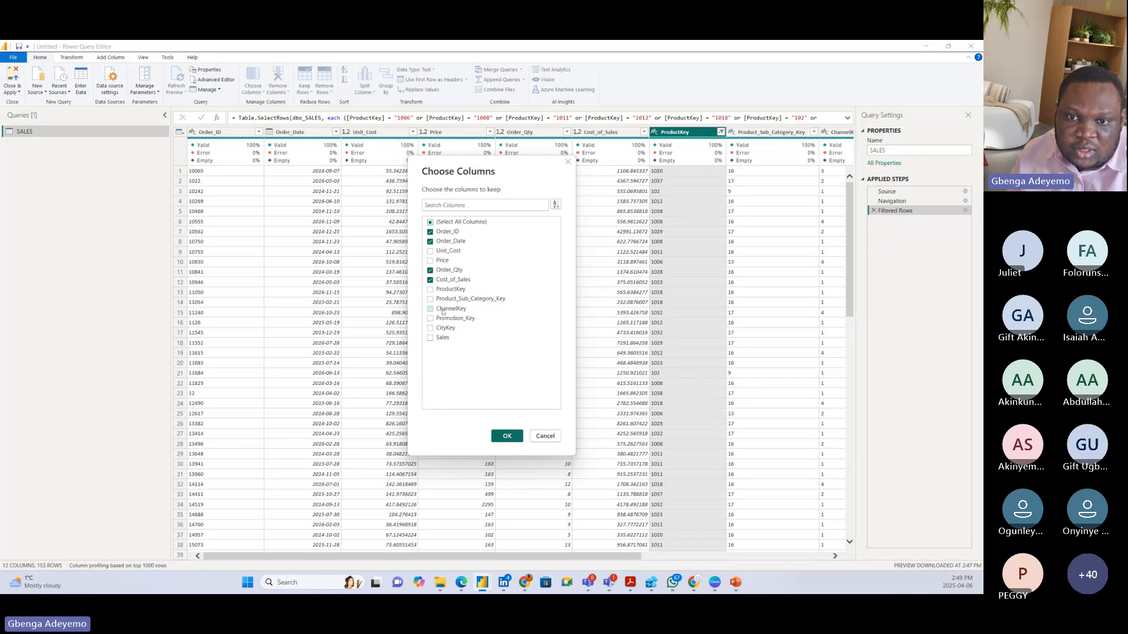
left_click(443, 309)
left_click(444, 329)
left_click(444, 338)
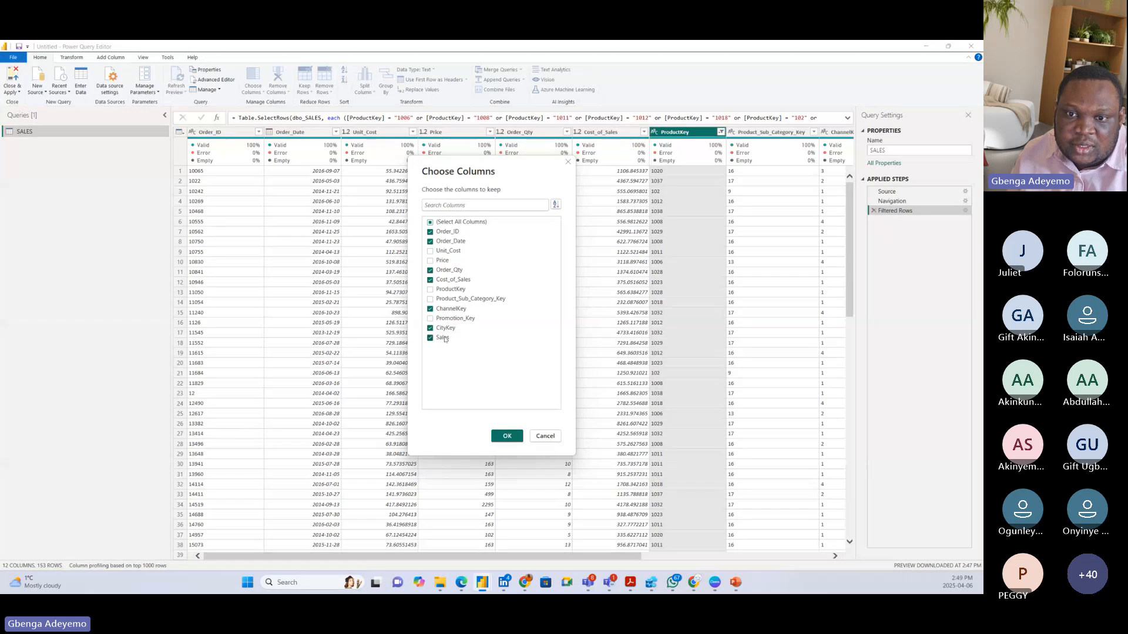
left_click(494, 436)
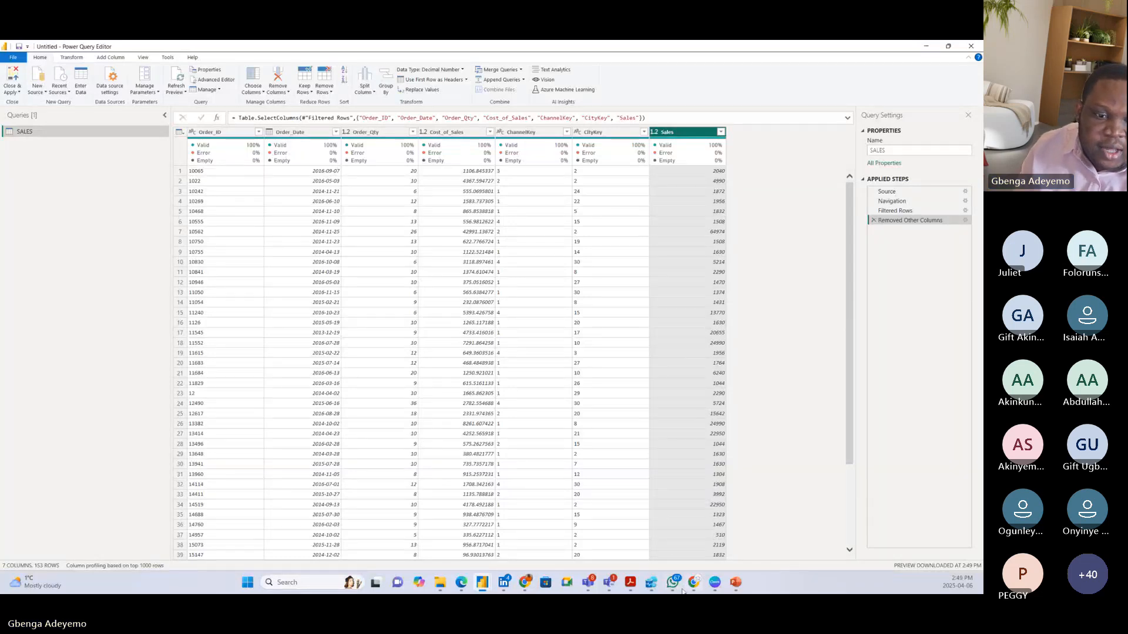
In Azure Data Studio, run only the line 7 query that selects Order_ID, Order_Date and Unit_Cost from SALES
left_click(649, 591)
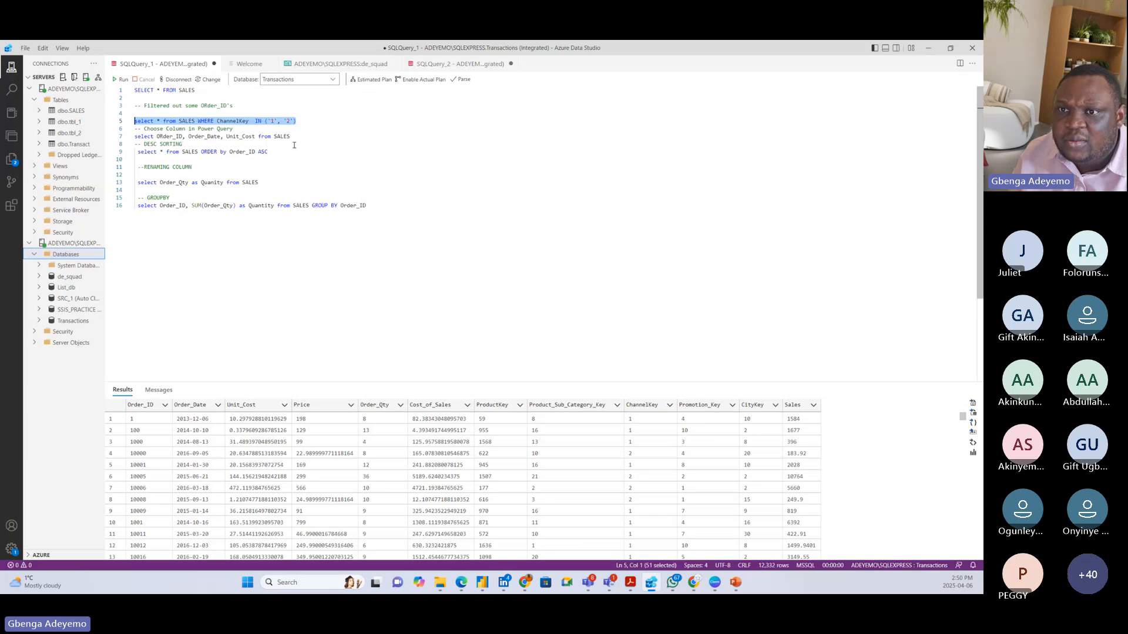
left_click_drag(304, 136, 130, 137)
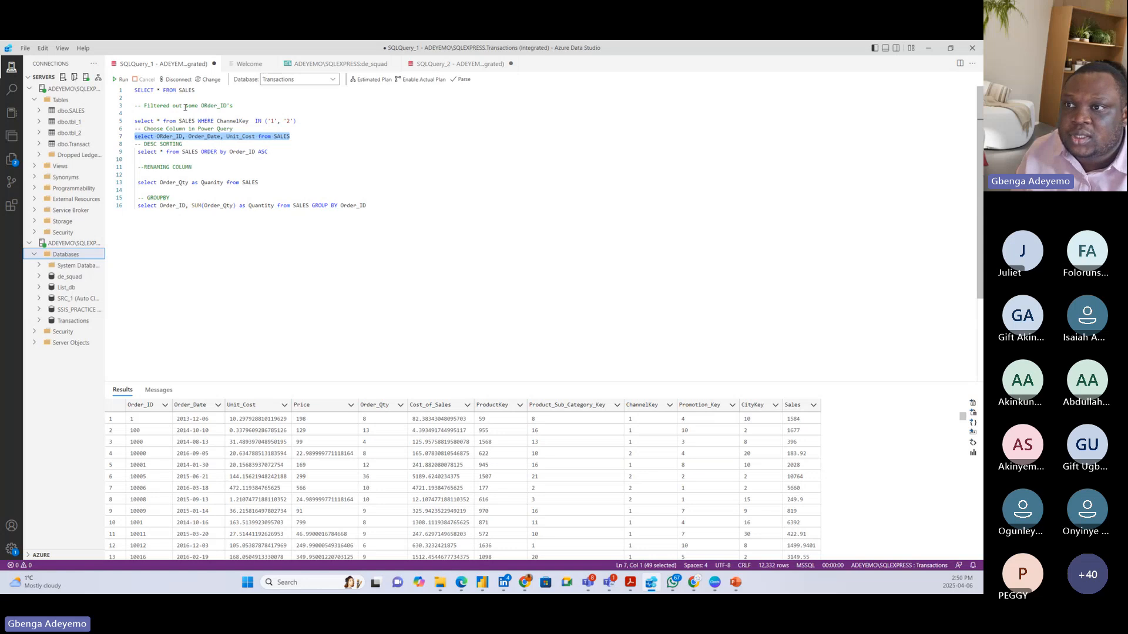
key("F5")
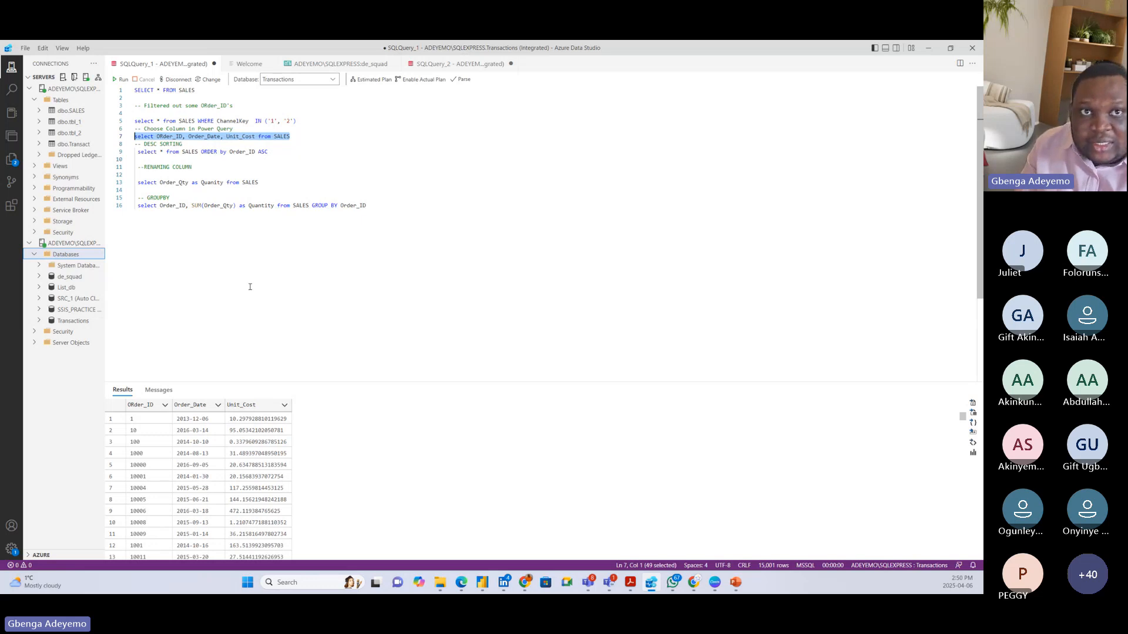
Return to Power Query and examine the native query of the Removed Other Columns step, closing it when done
left_click(926, 50)
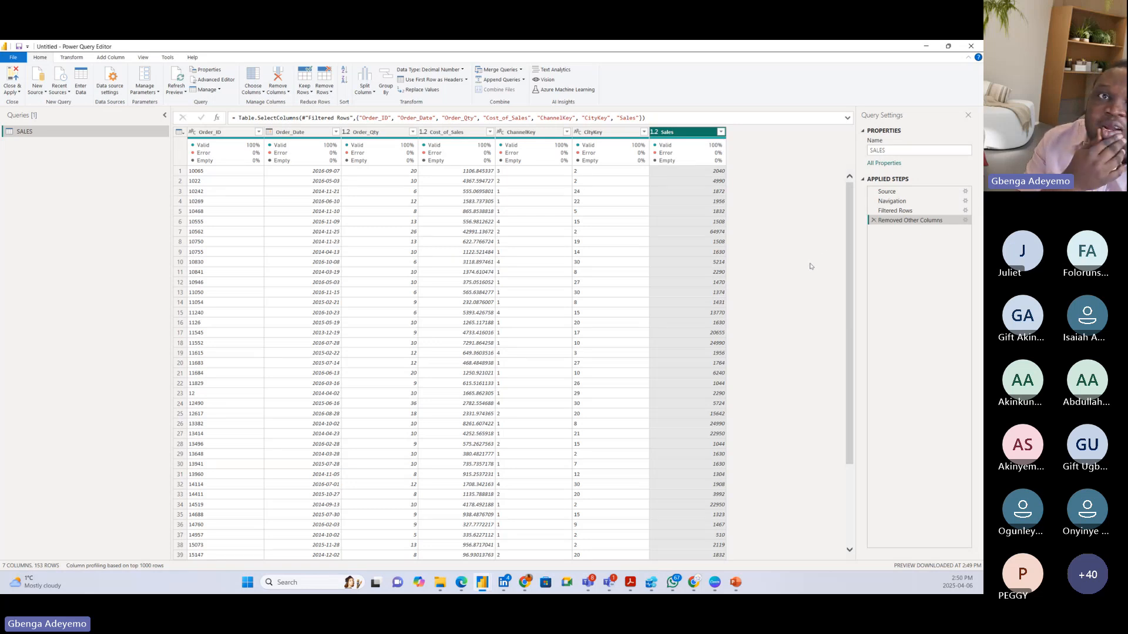
right_click(900, 223)
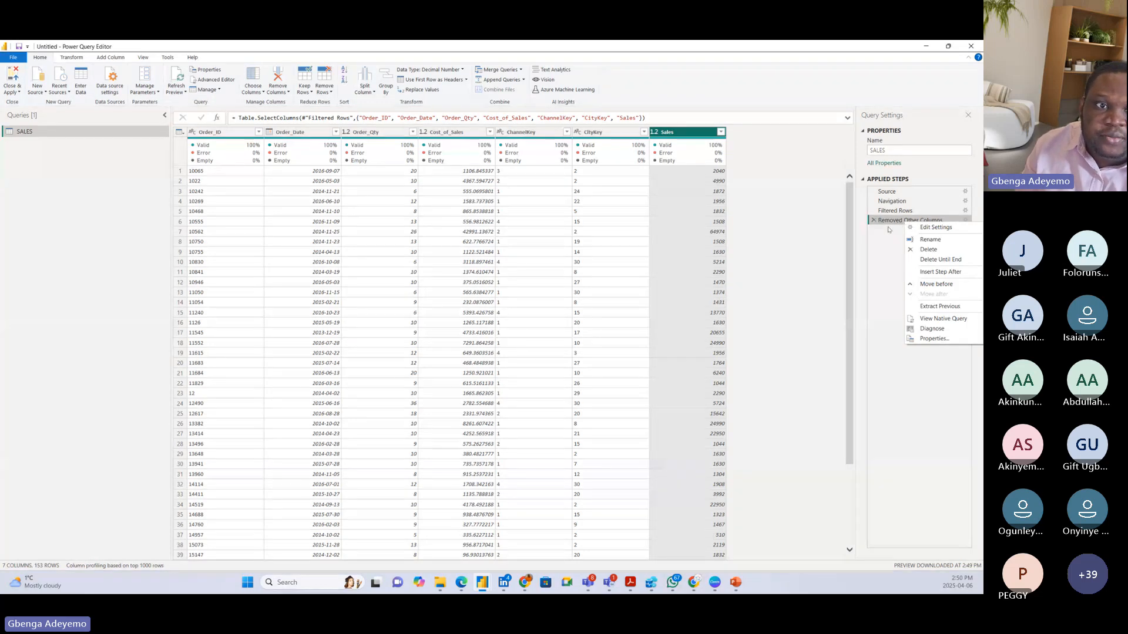
left_click(943, 319)
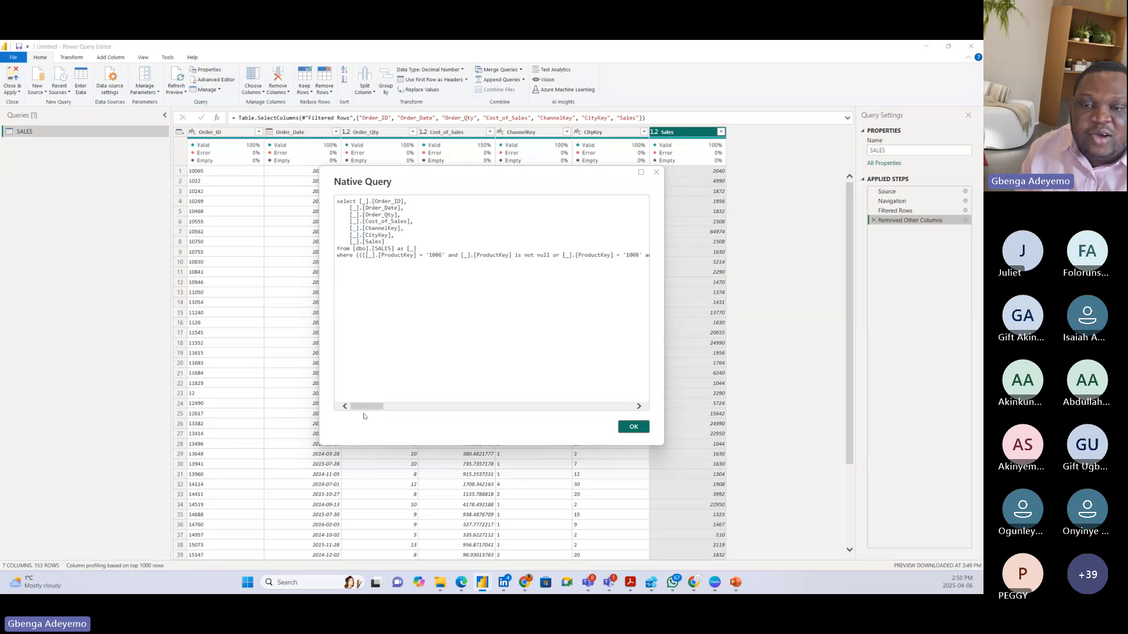
left_click_drag(368, 410, 374, 407)
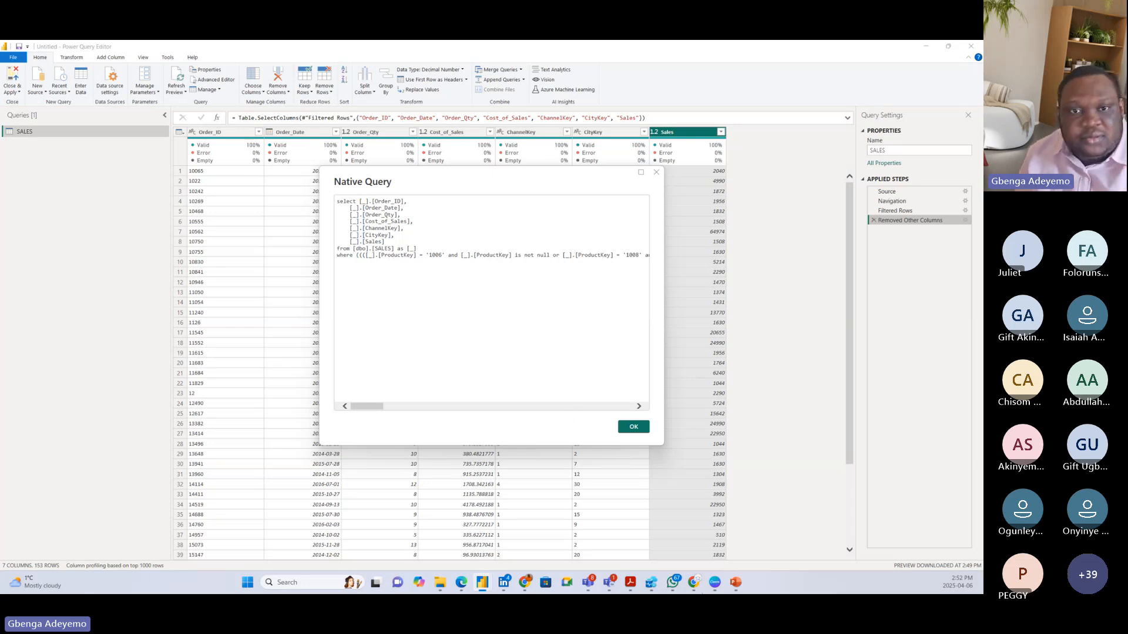
left_click(654, 172)
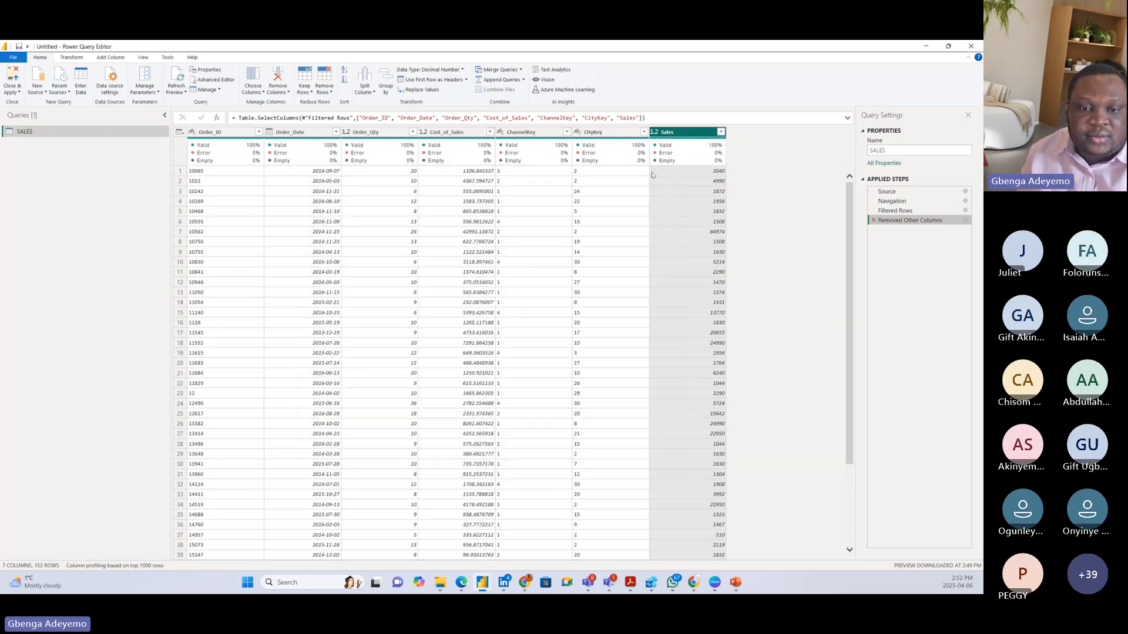
Check PowerPoint's "Queries that Fold" slide, return to Power Query and sort the SALES table by CityKey in ascending order
key("alt+Tab")
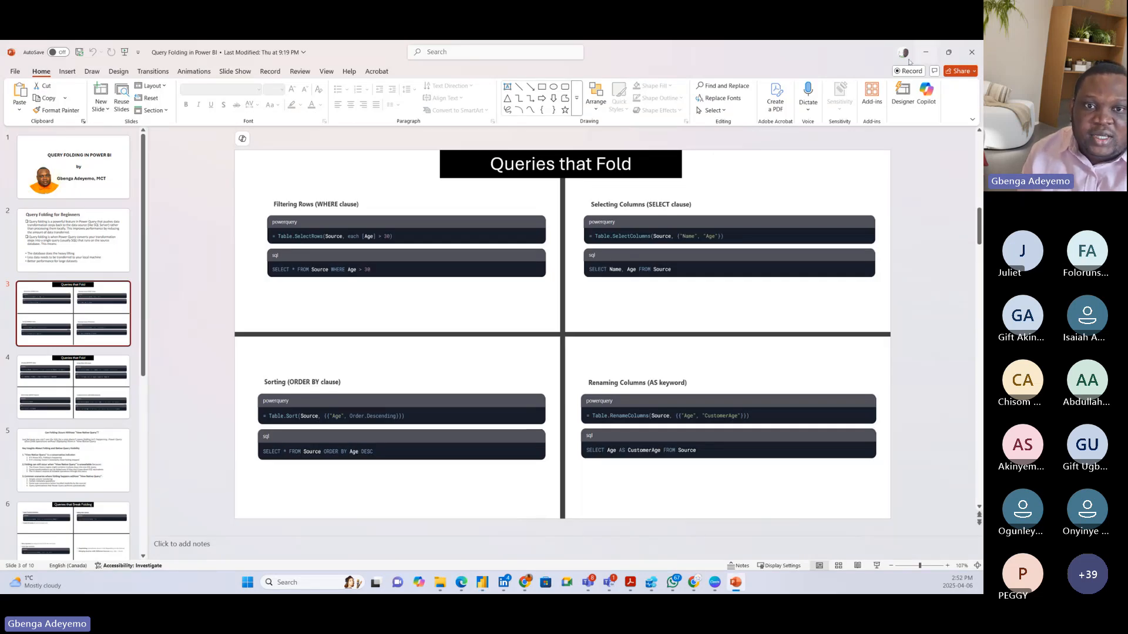
key("alt+Tab")
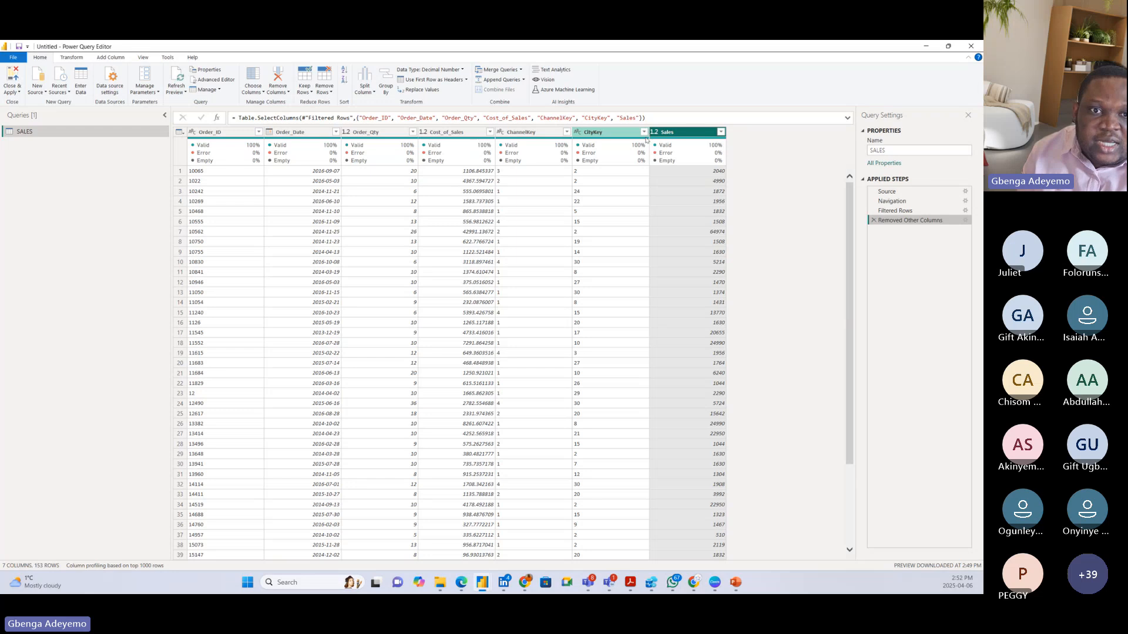
left_click_drag(642, 133, 602, 176)
left_click(643, 131)
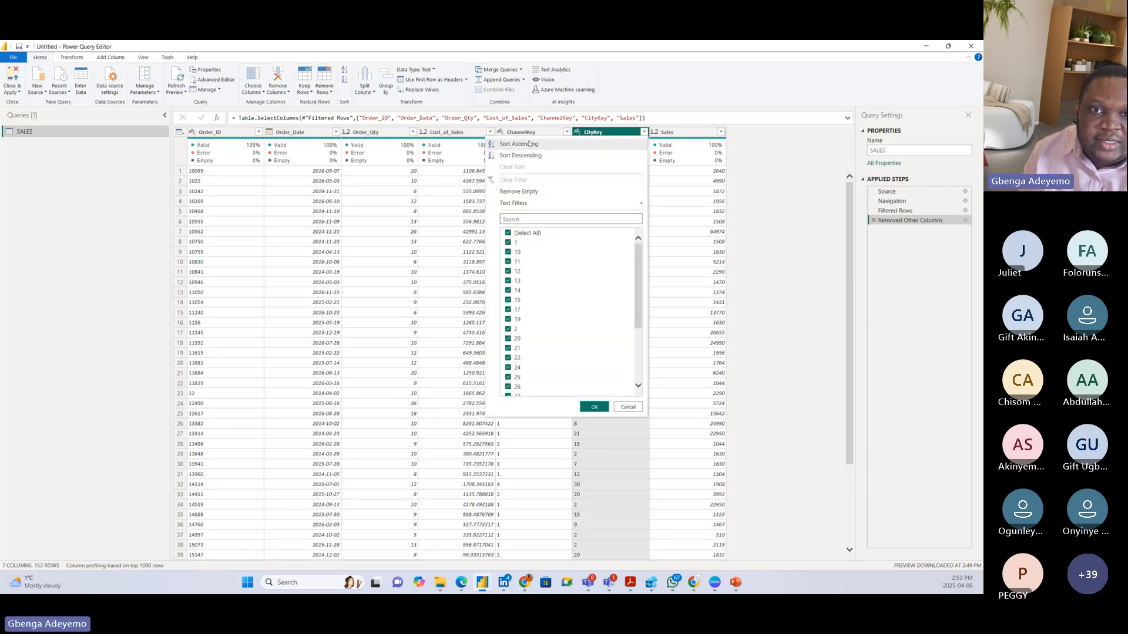
left_click(529, 143)
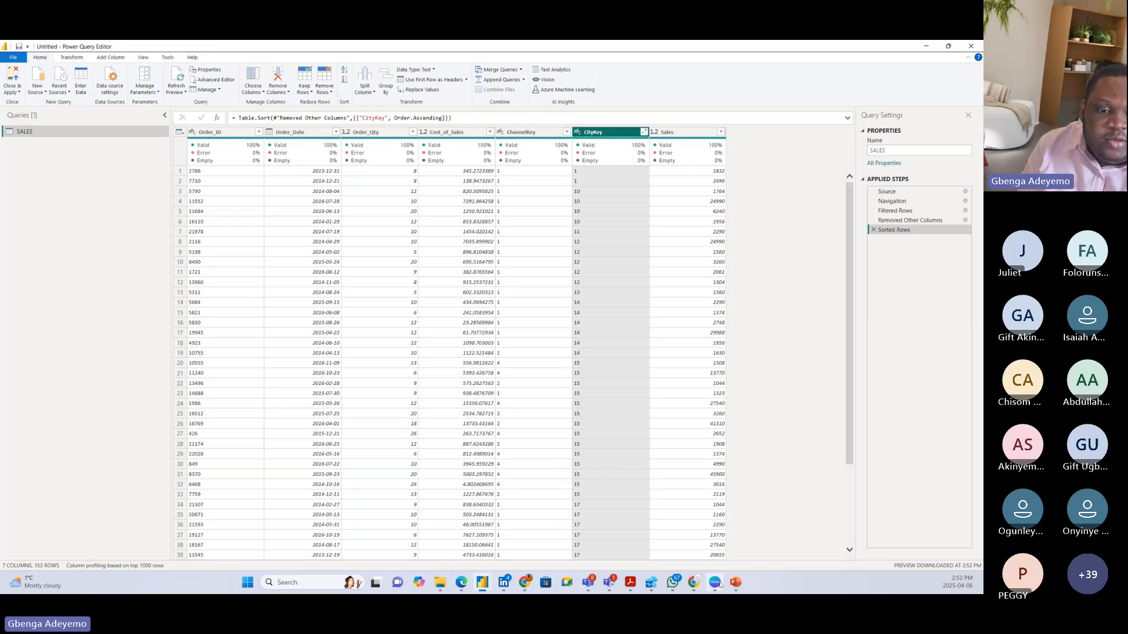
Switch to Azure Data Studio and run only the line 9 query that orders SALES by Order_ID ascending
left_click(650, 583)
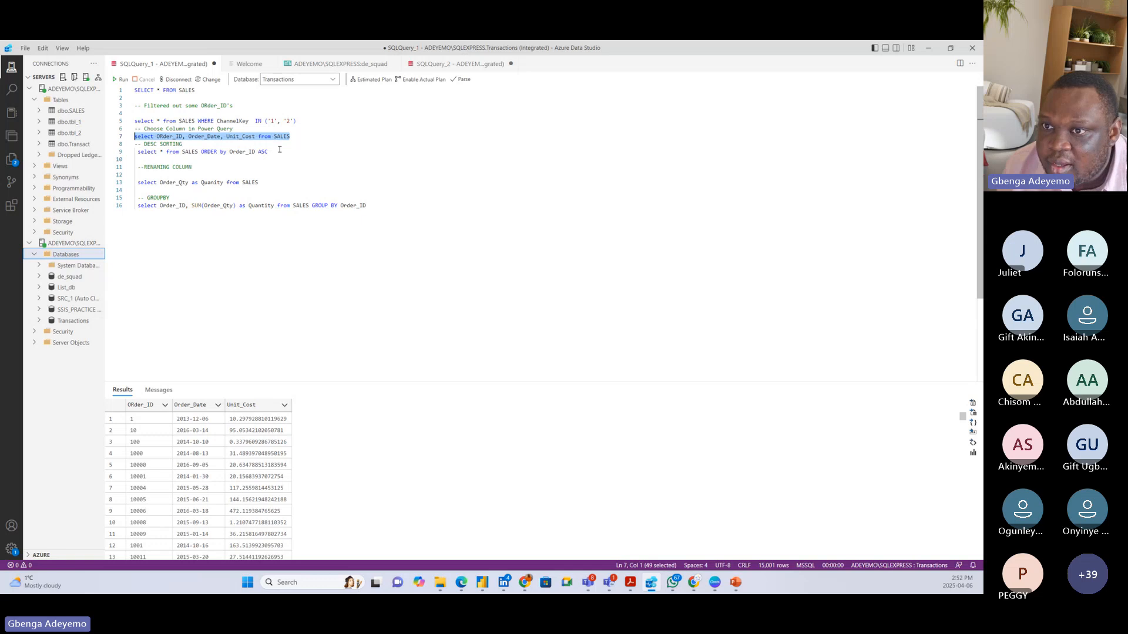
left_click_drag(279, 151, 134, 152)
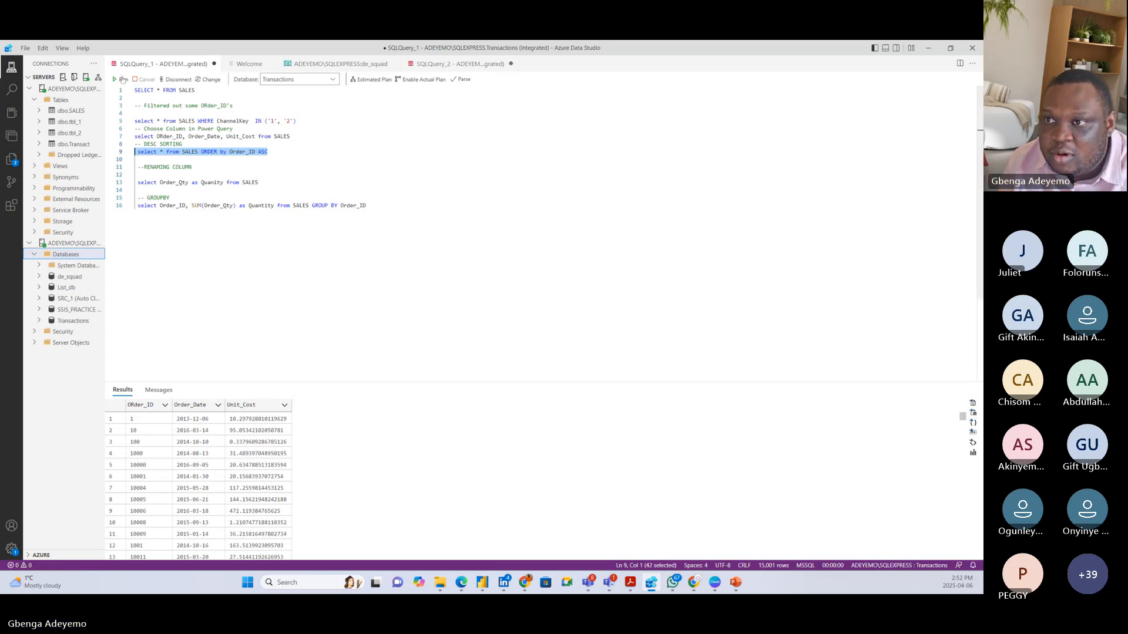
key("F5")
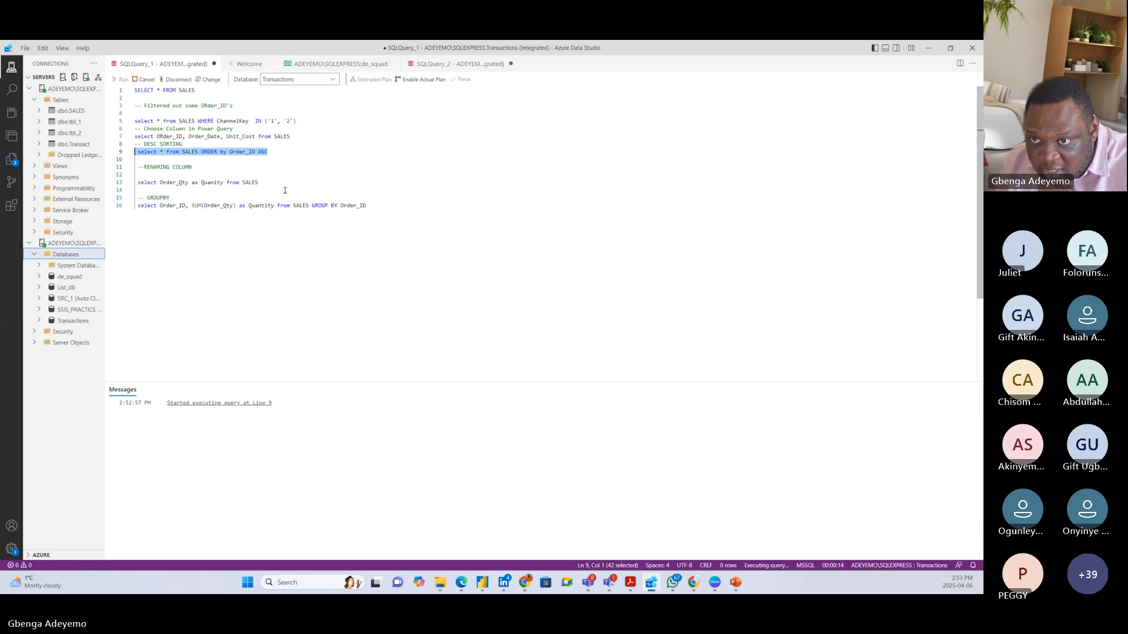
Look at PowerPoint's "Queries that Fold" slide and Power Query's sorted rows, and return to the Azure Data Studio script
left_click(277, 153)
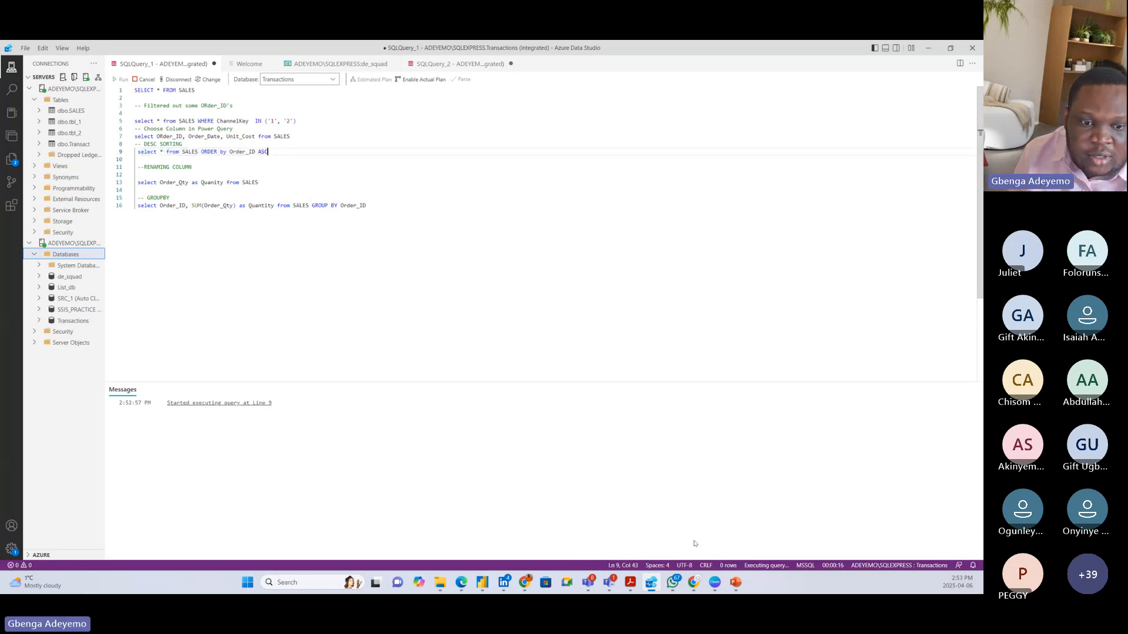
left_click(734, 591)
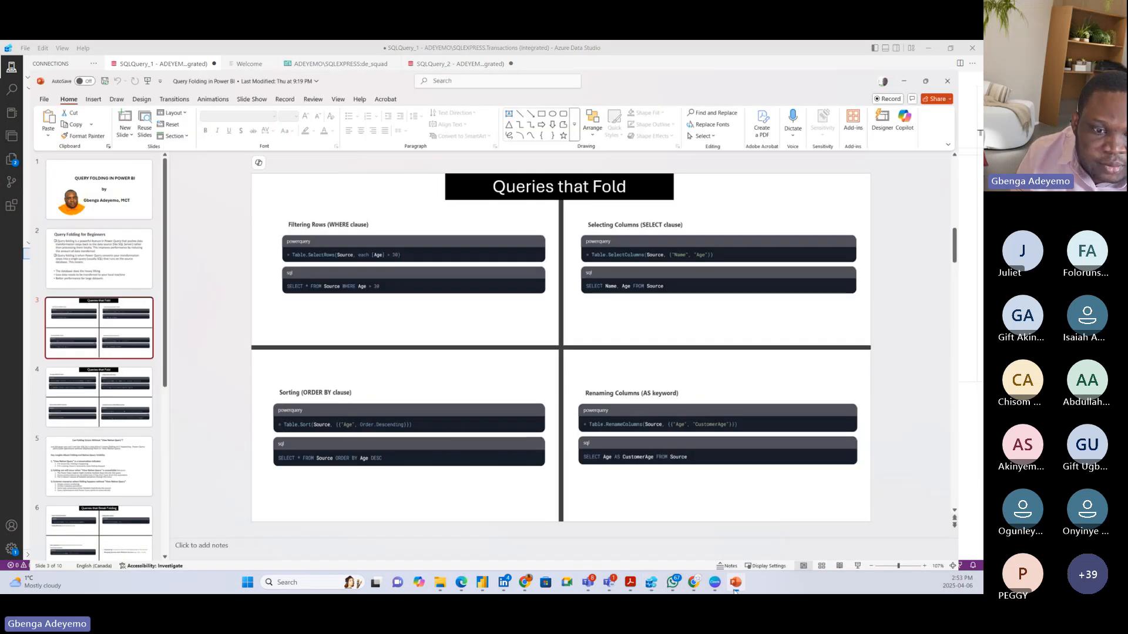
left_click(735, 591)
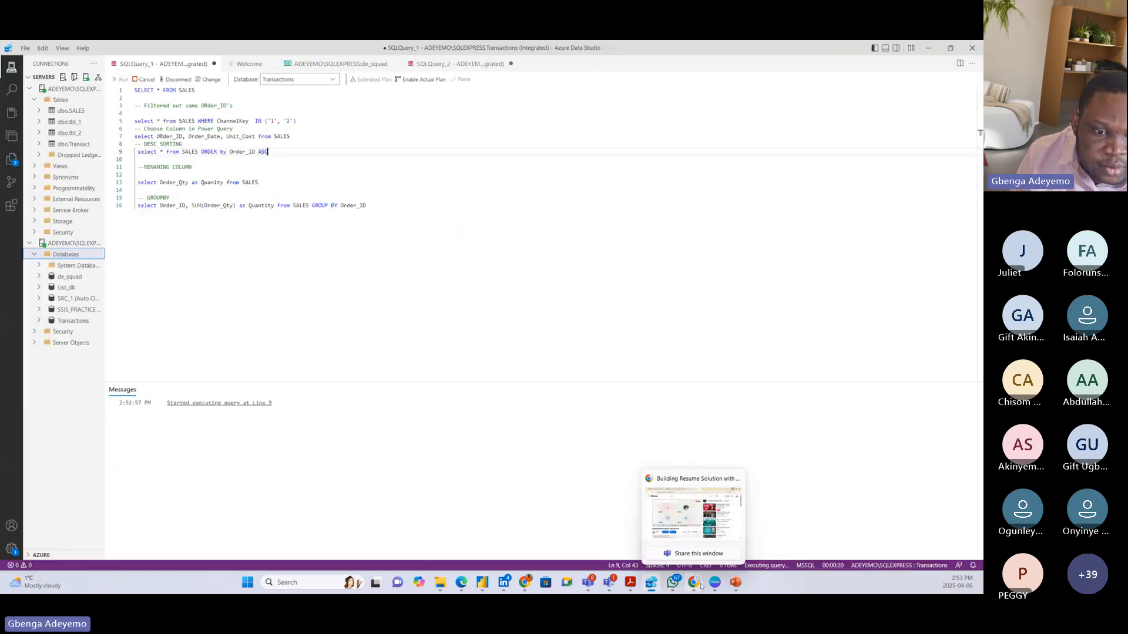
left_click(651, 586)
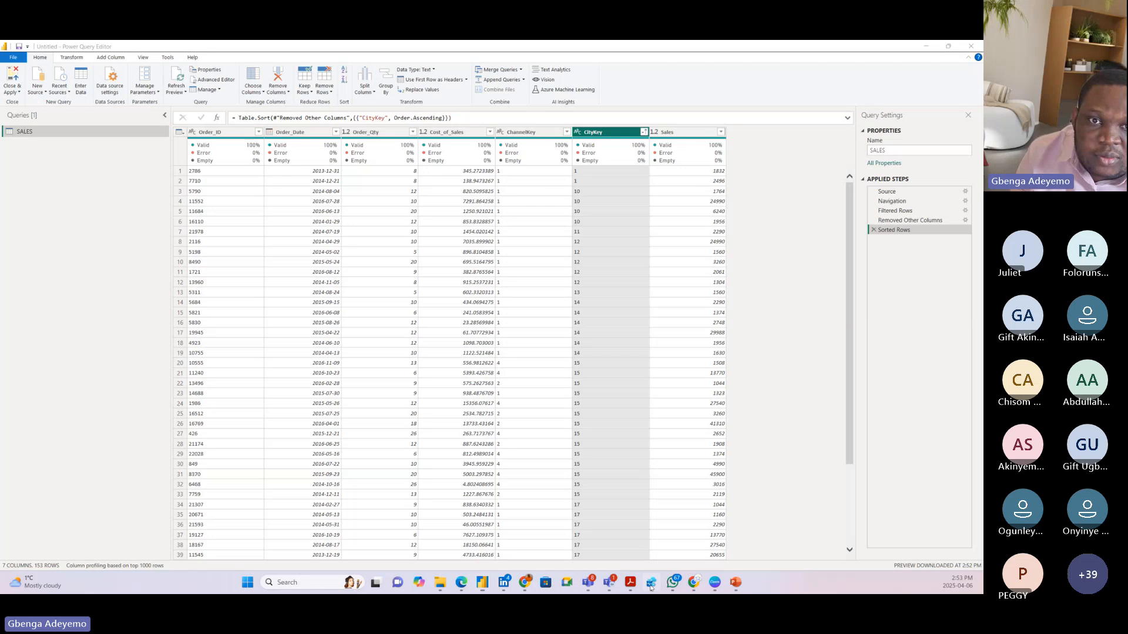
left_click(651, 586)
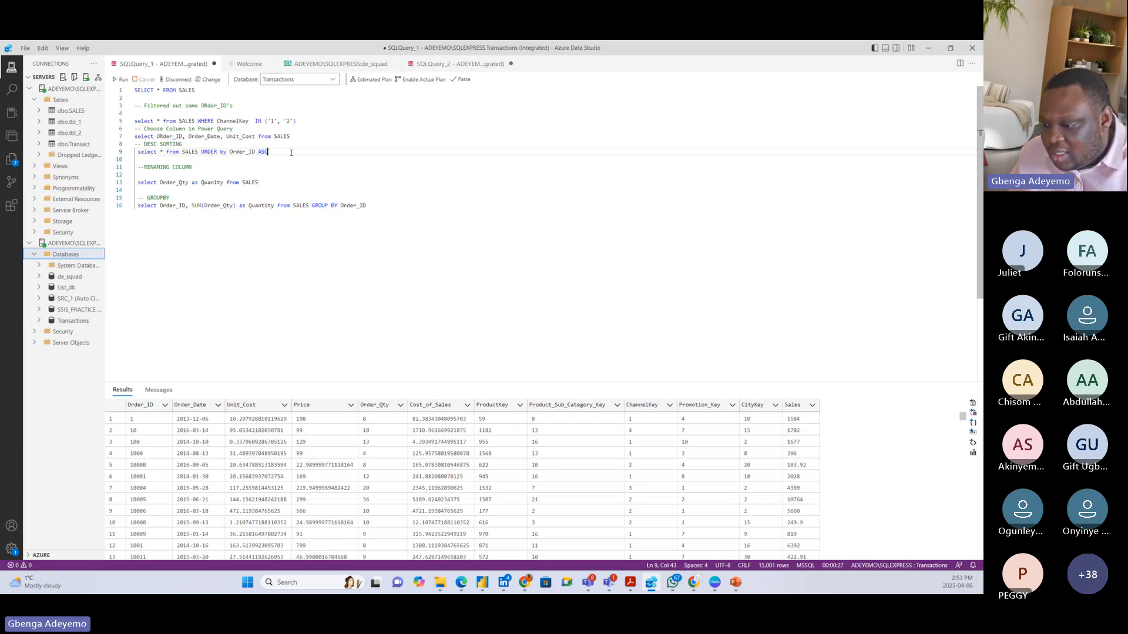
Change the line 9 query's sort direction to DESC and run only that query
key("BackSpace")
key("BackSpace")
key("BackSpace")
type("D")
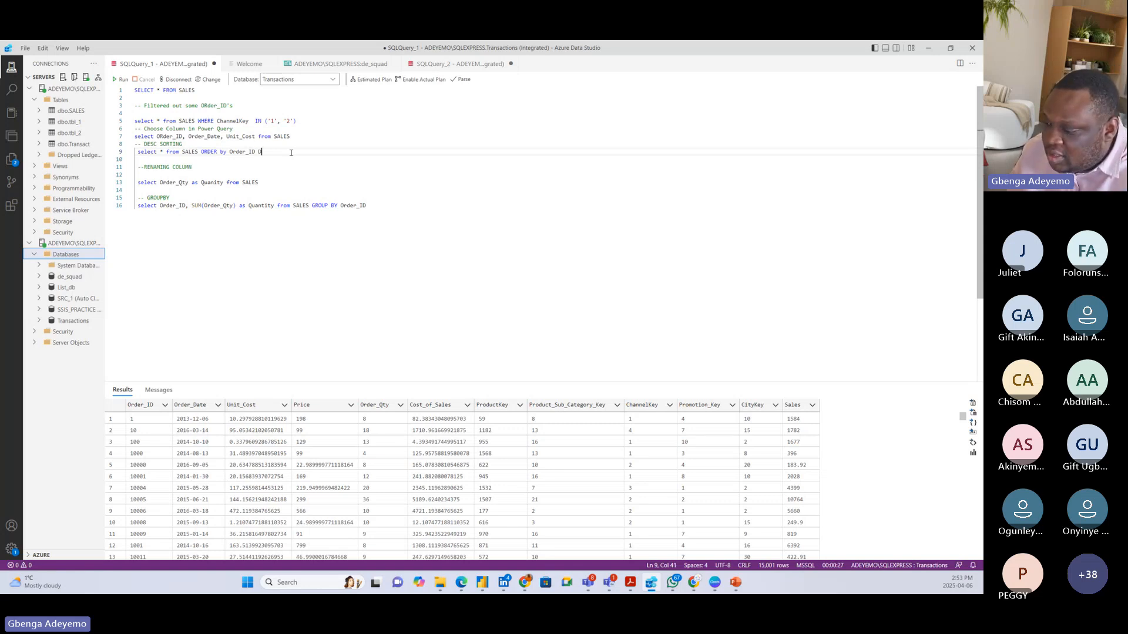
type("ESC")
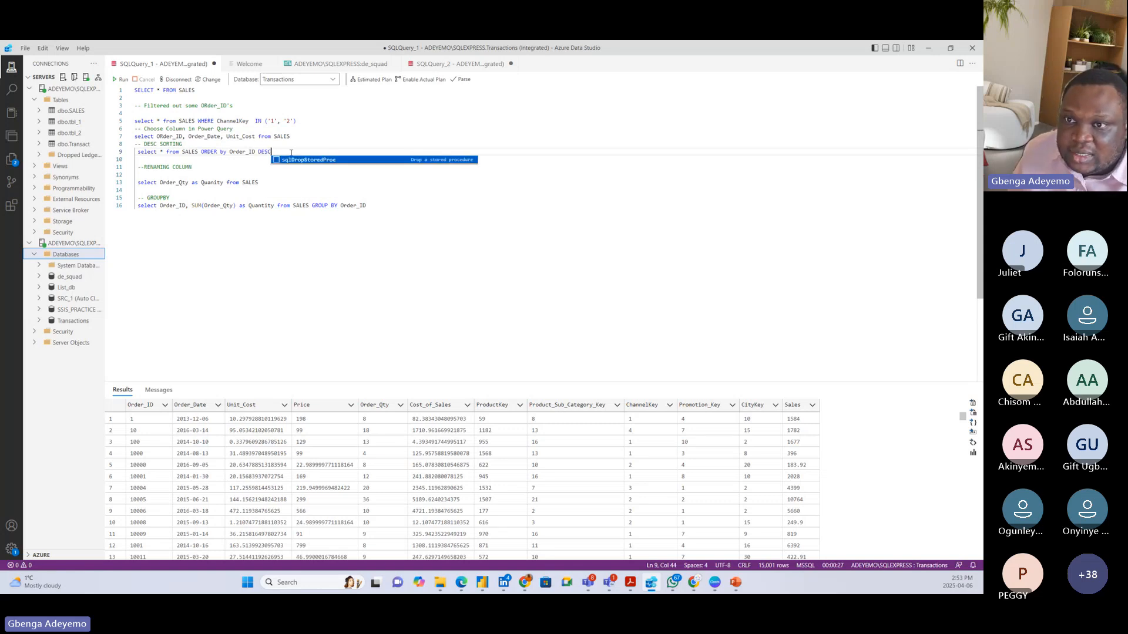
left_click_drag(273, 152, 118, 154)
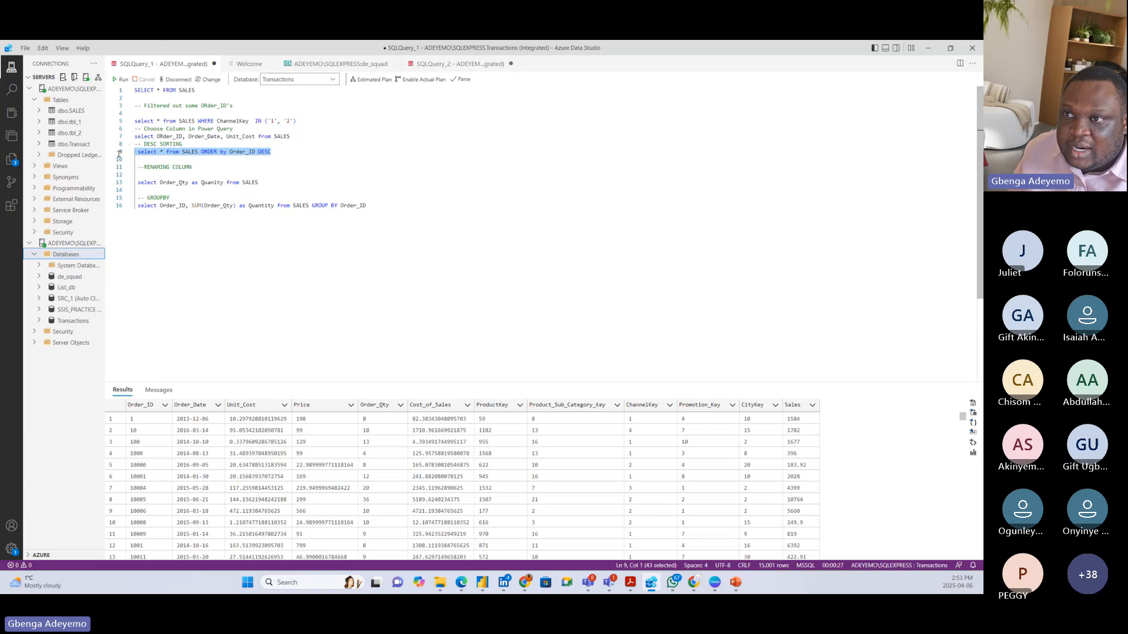
left_click(119, 80)
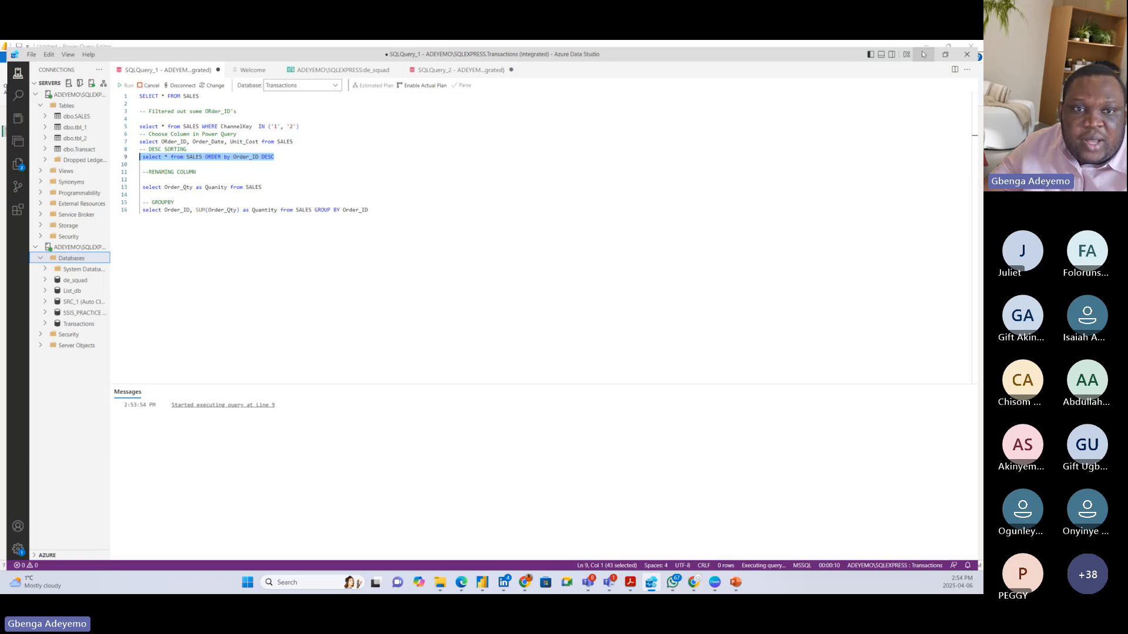
Return to Power Query and examine the native query of the Sorted Rows step, closing it when done
key("alt+Tab")
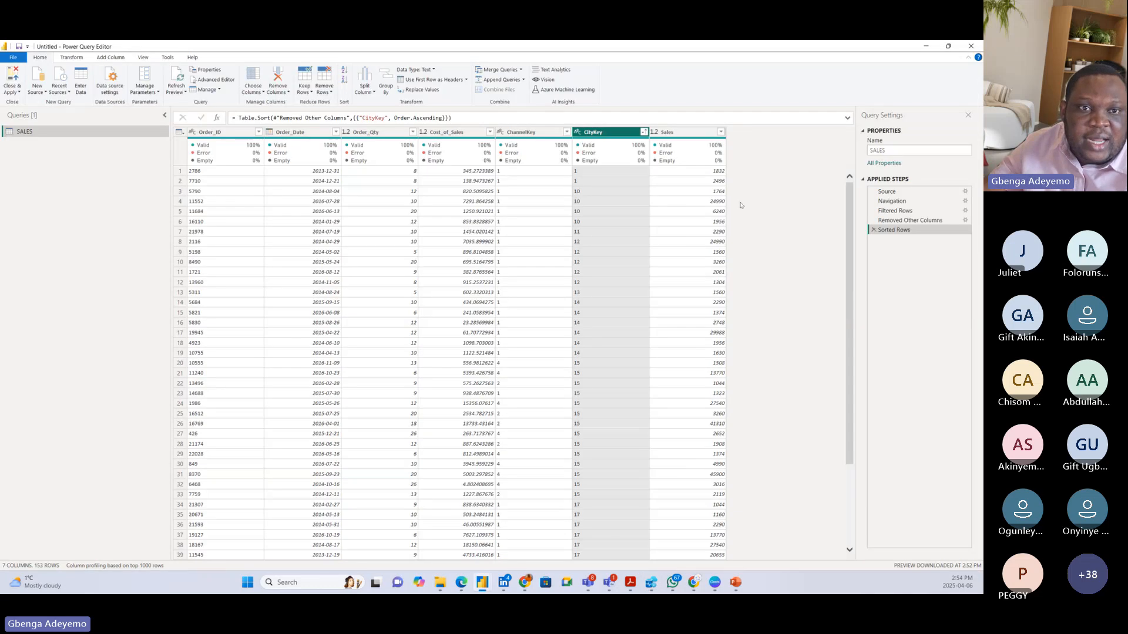
right_click(908, 230)
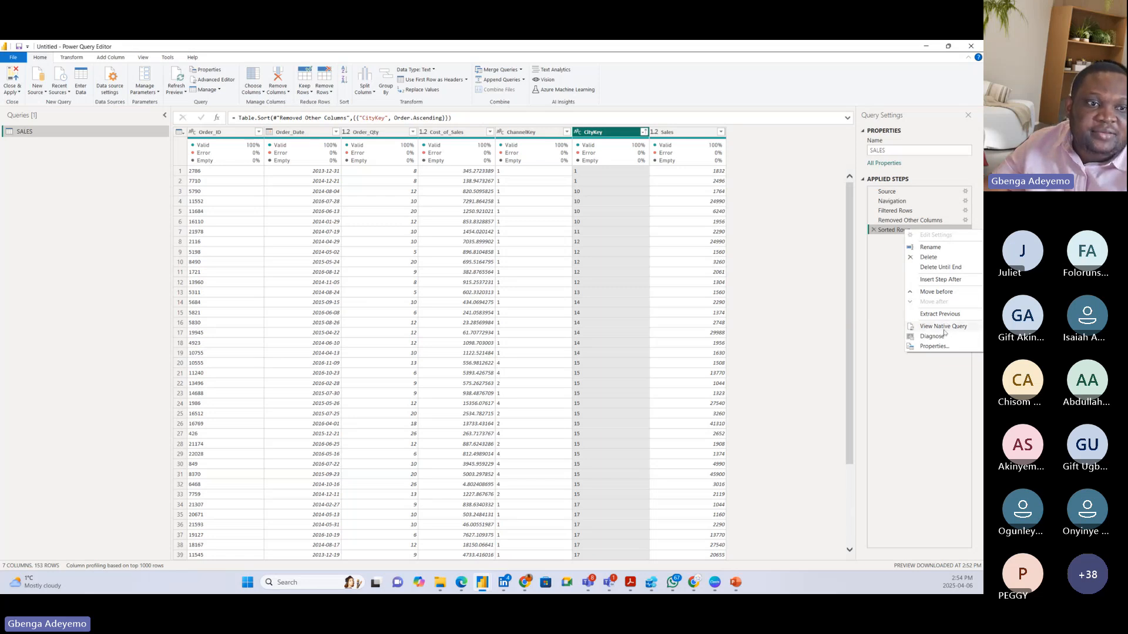
left_click(944, 333)
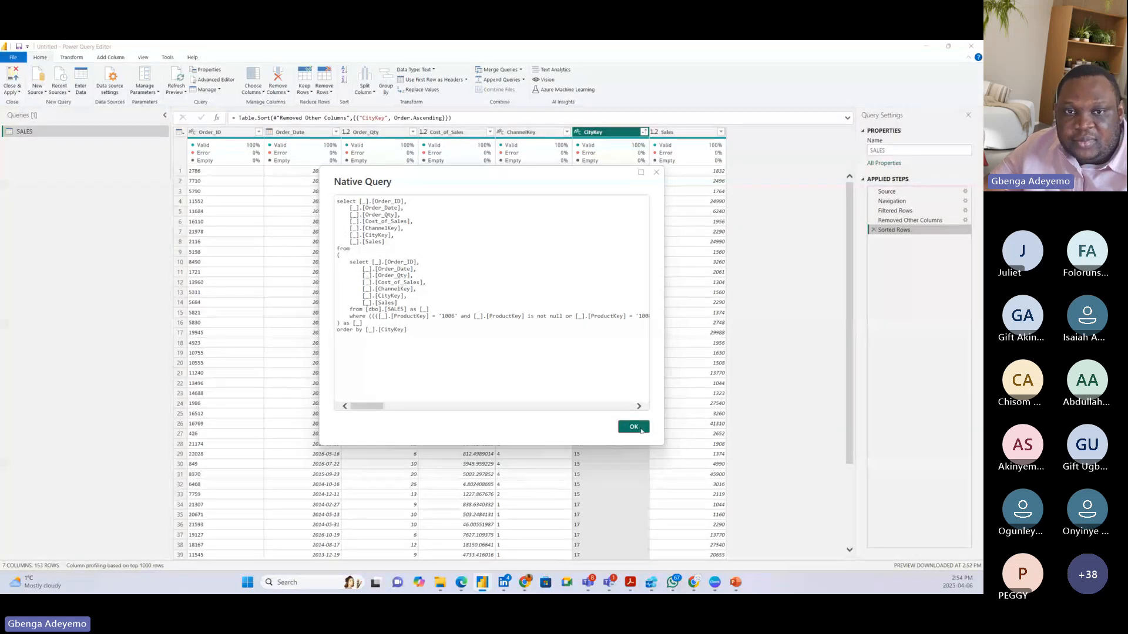
left_click(656, 172)
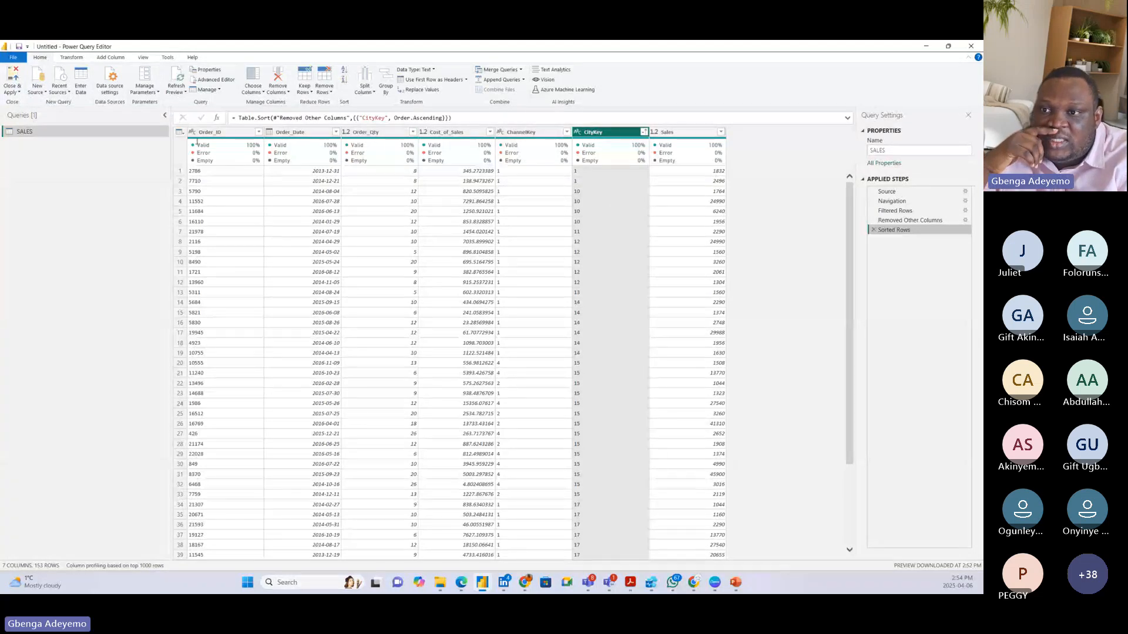
Change the Order_ID column's data type to Whole Number and check whether a native query is available for the Changed Type step
left_click(194, 132)
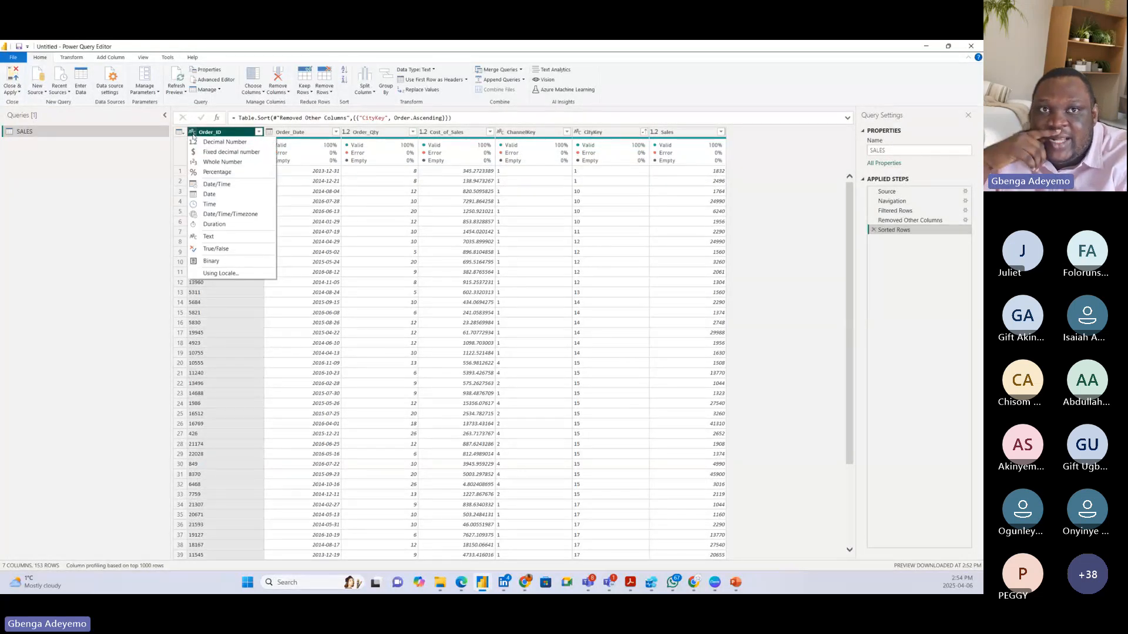
left_click(219, 165)
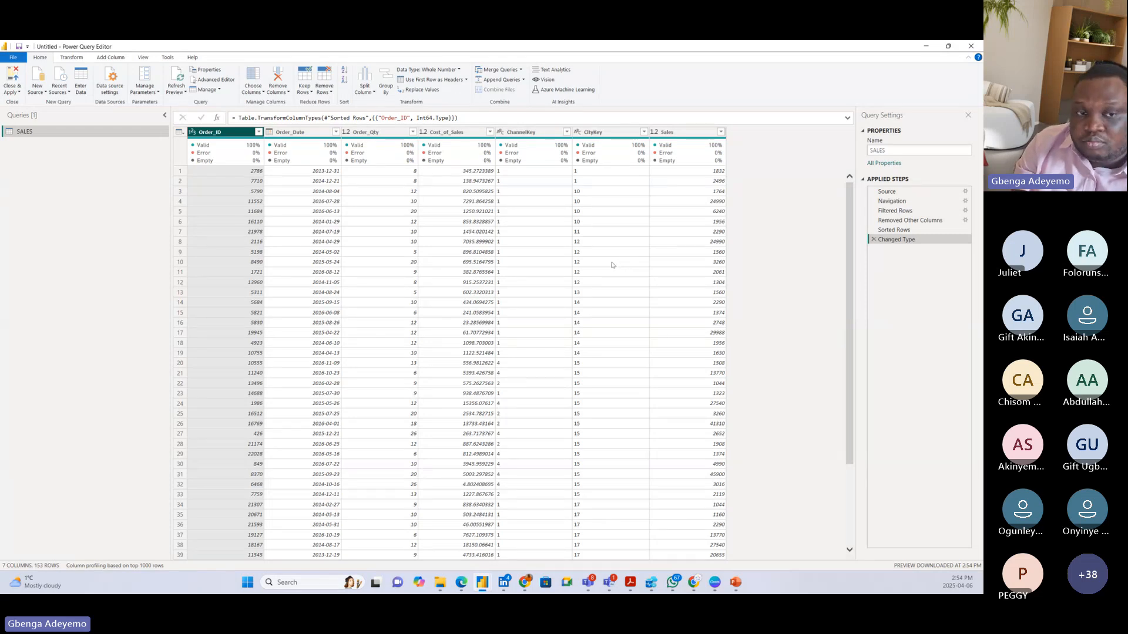
right_click(905, 241)
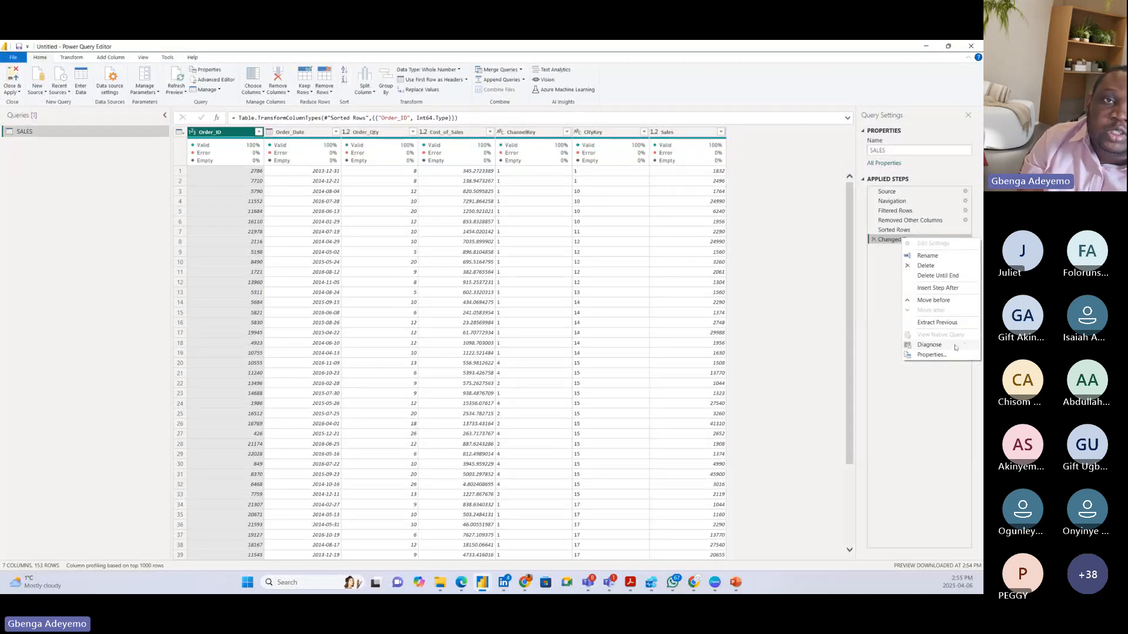
left_click(897, 259)
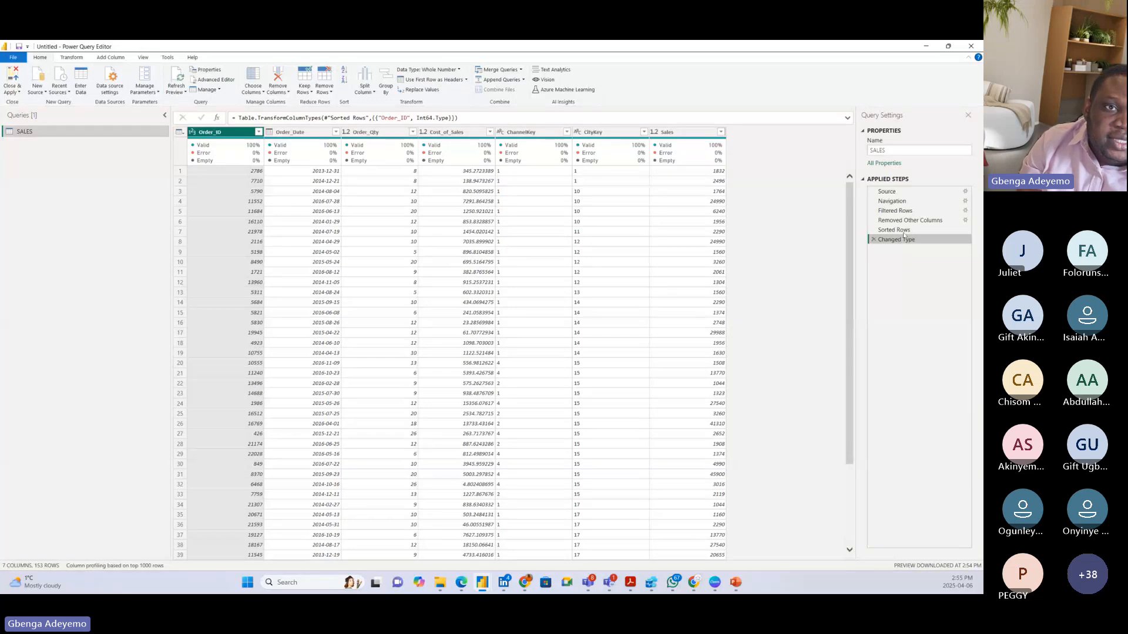
Compare the table at the Sorted Rows step with the Changed Type step, examining the Order_ID column
left_click(897, 230)
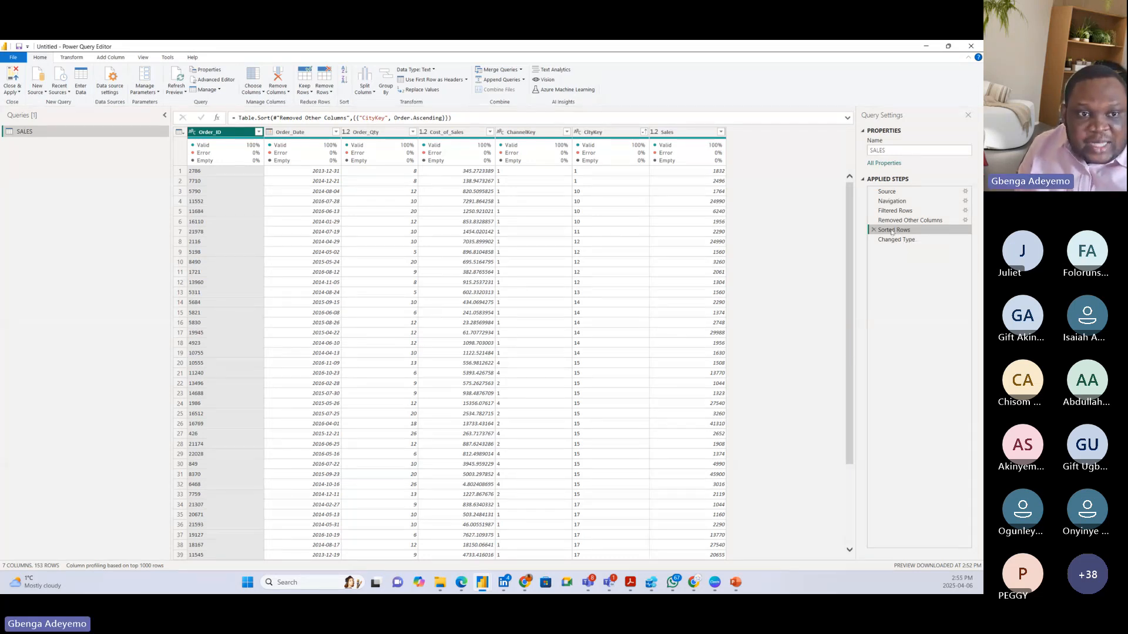
left_click(912, 243)
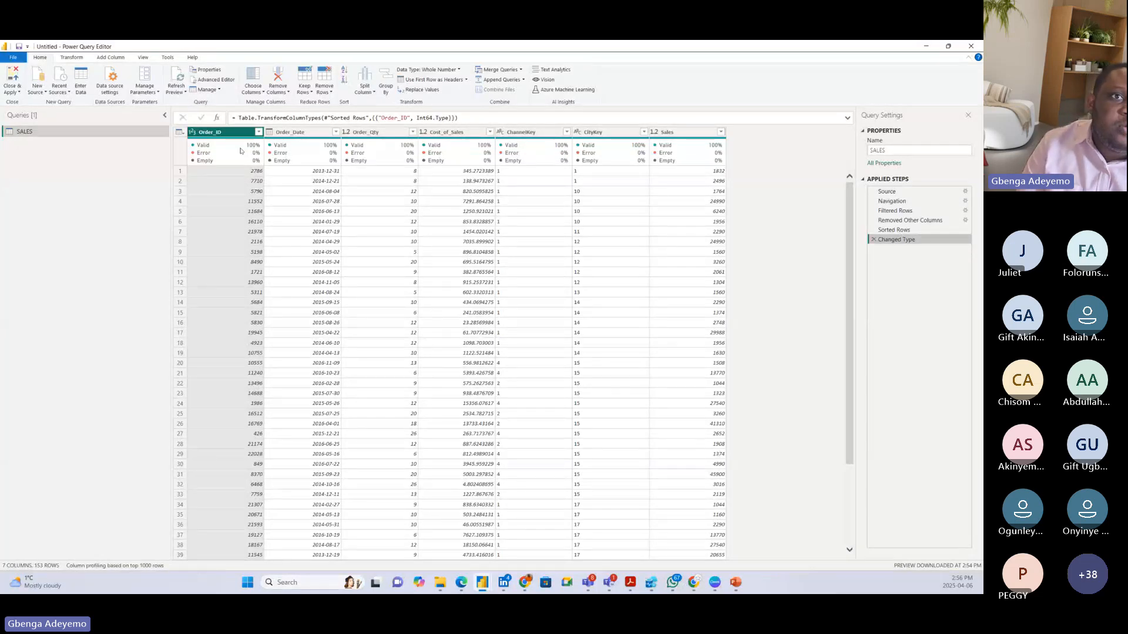
mouse_move(240, 151)
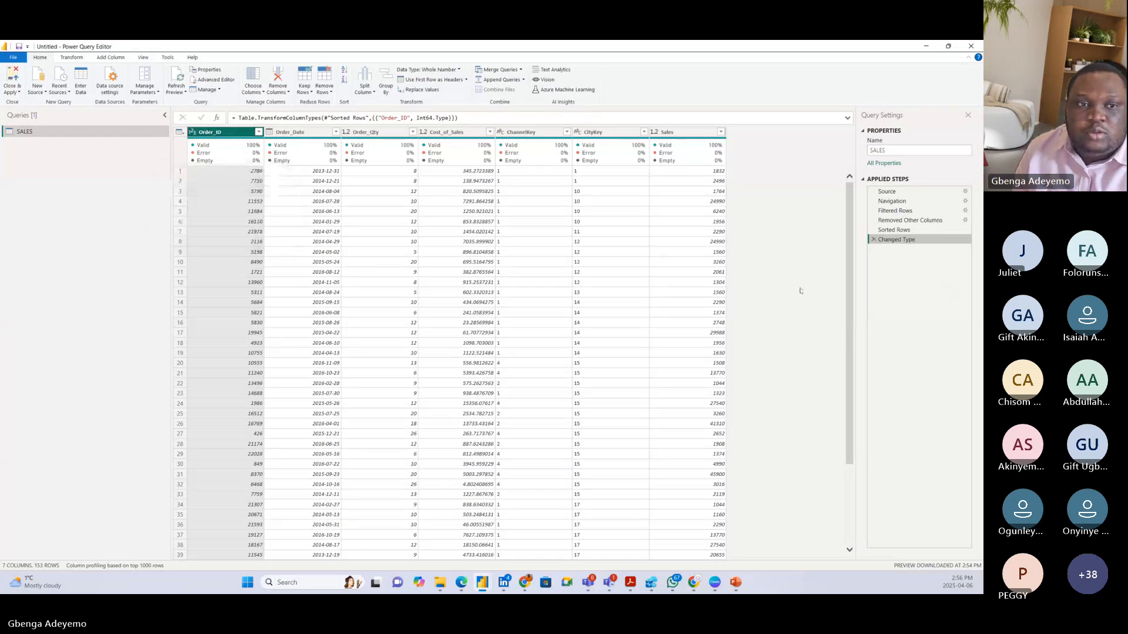
Delete the SALES query from the Power Query Editor and confirm the deletion
right_click(46, 133)
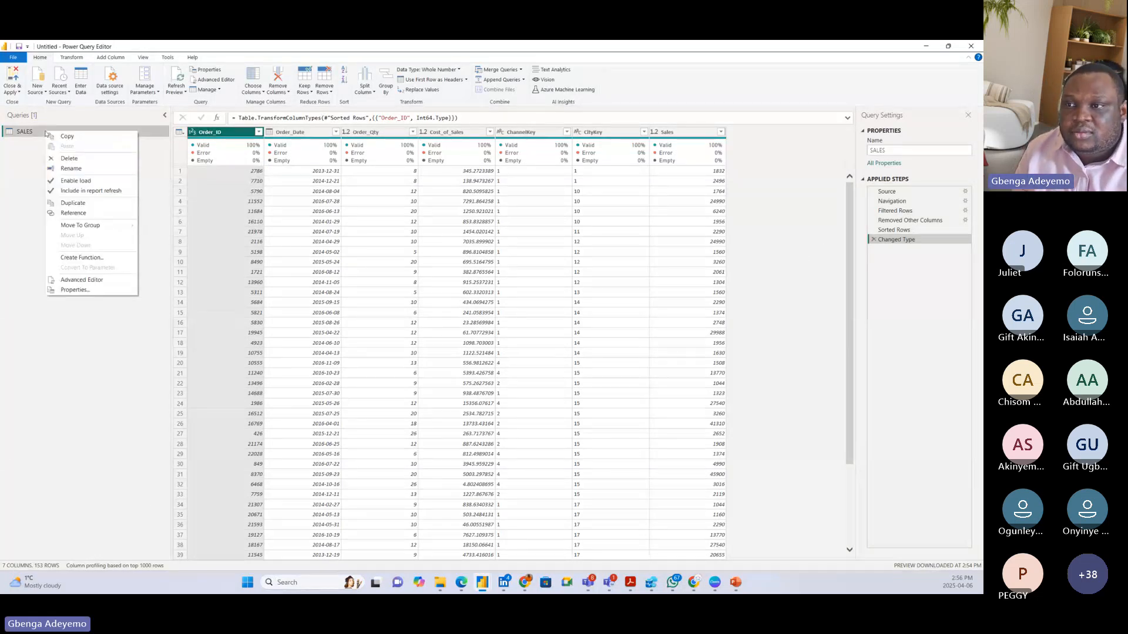
left_click(87, 160)
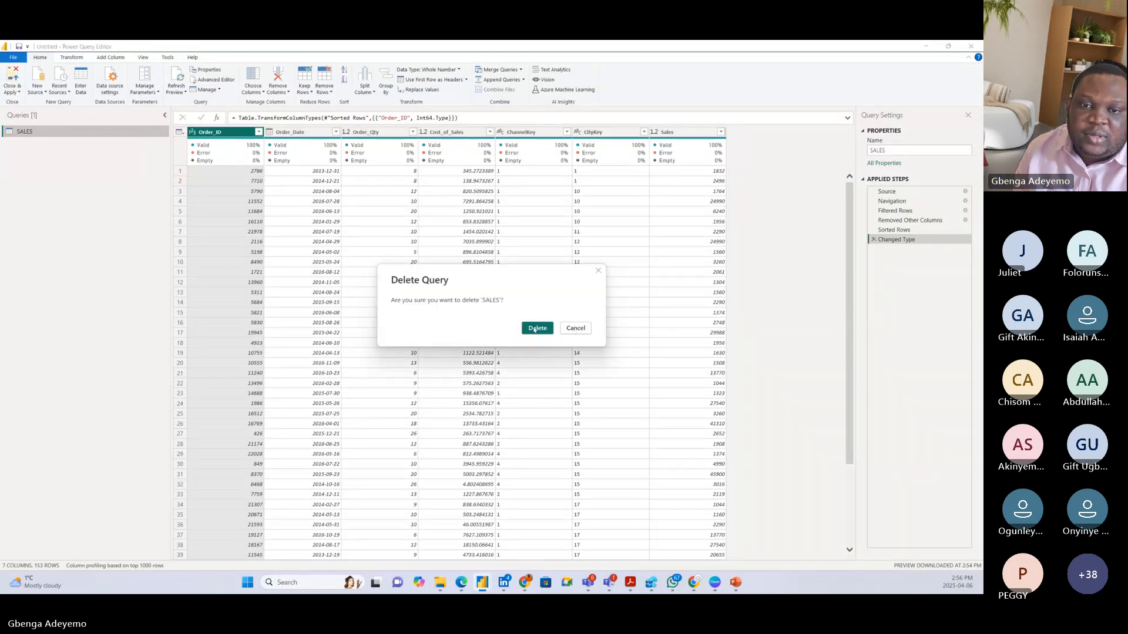
left_click(535, 330)
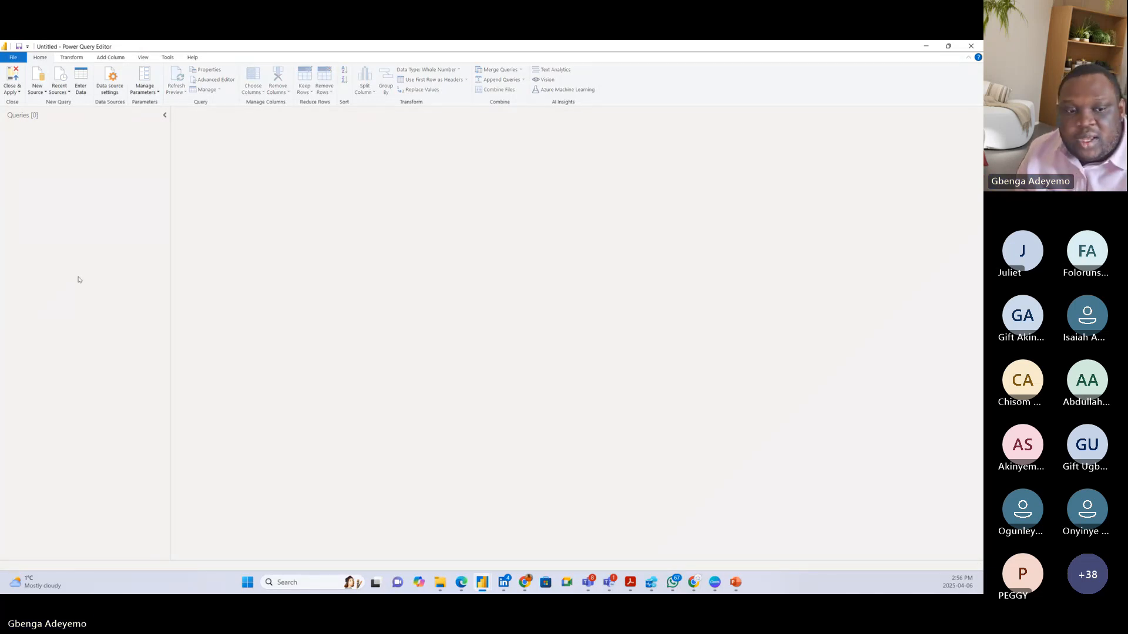
Add a new SQL Server source in Import mode, connecting to the machine's SQLEXPRESS instance
left_click(39, 88)
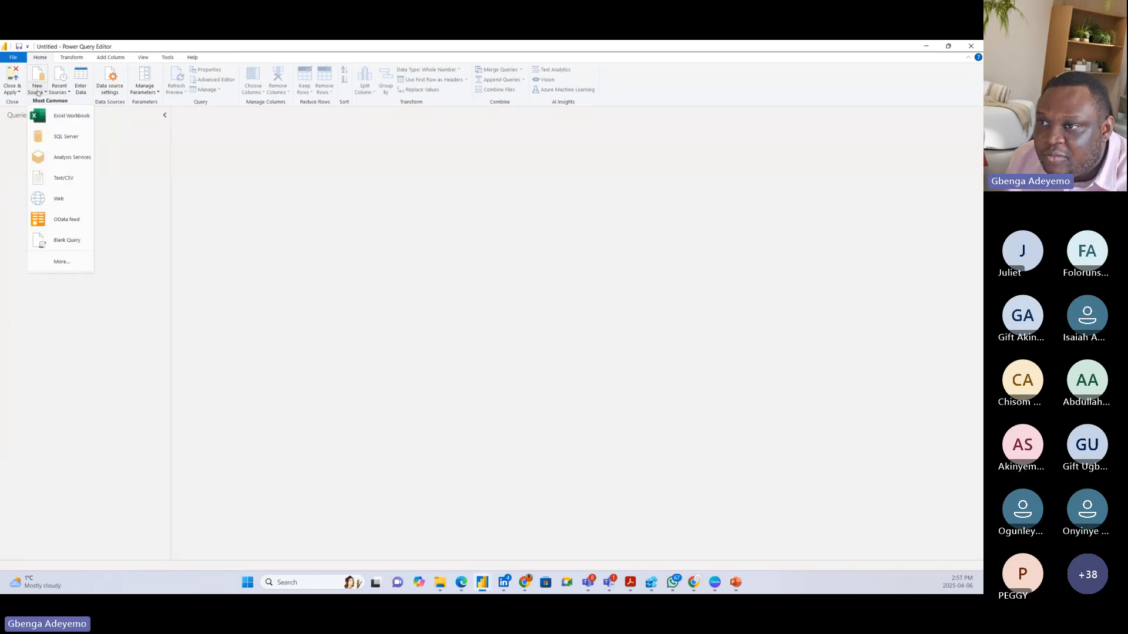
left_click(68, 137)
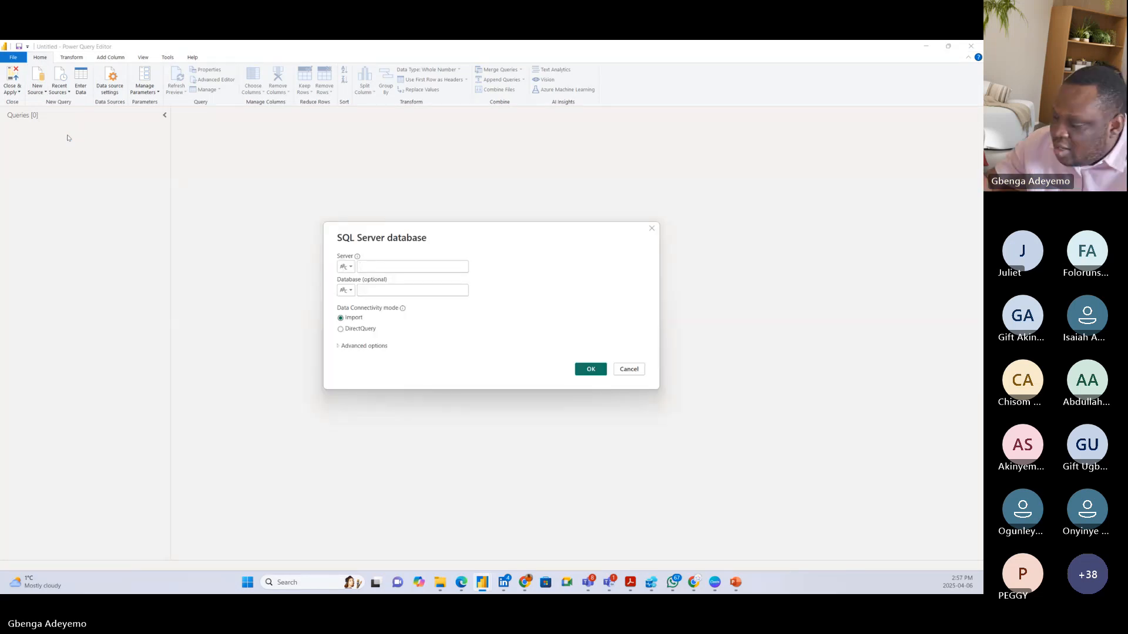
type("ADE")
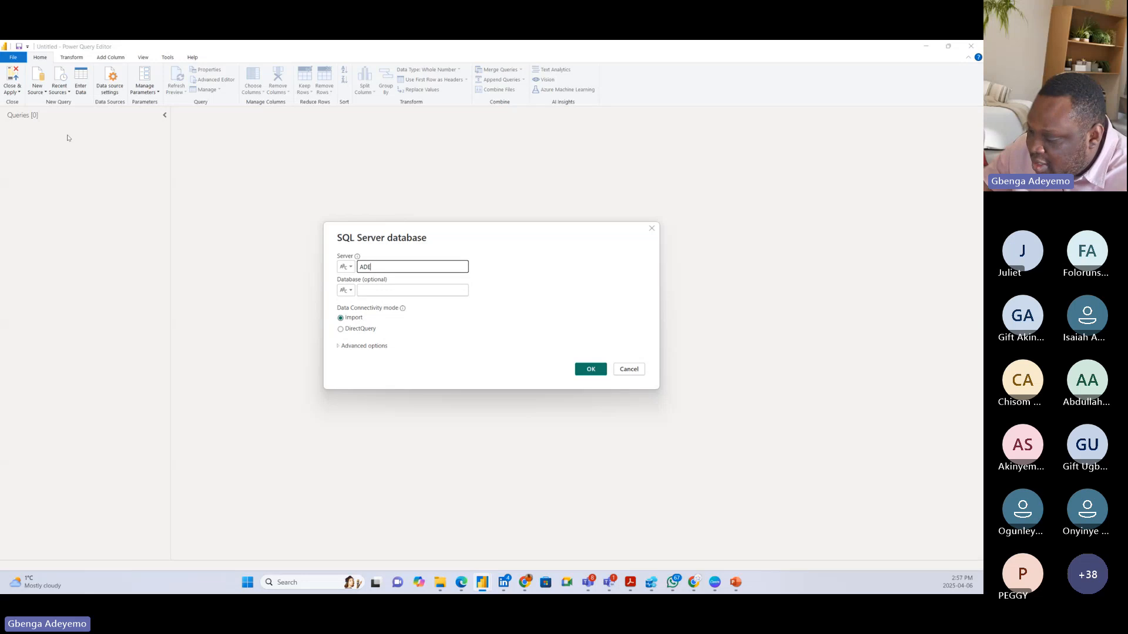
type("YEMO\\S")
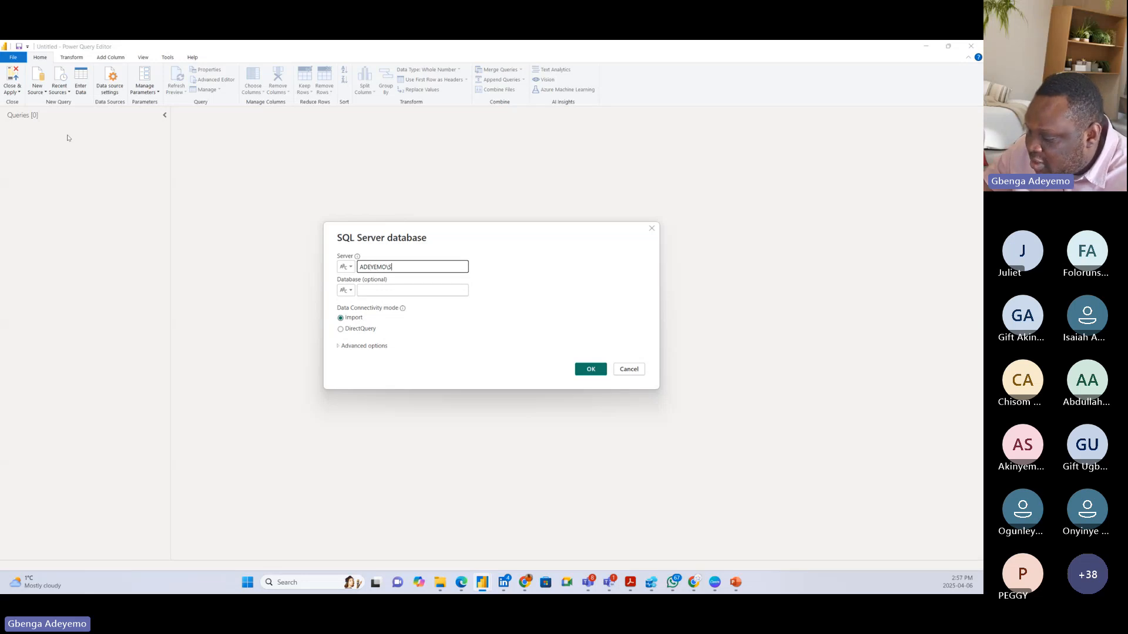
type("QLEXPRESS")
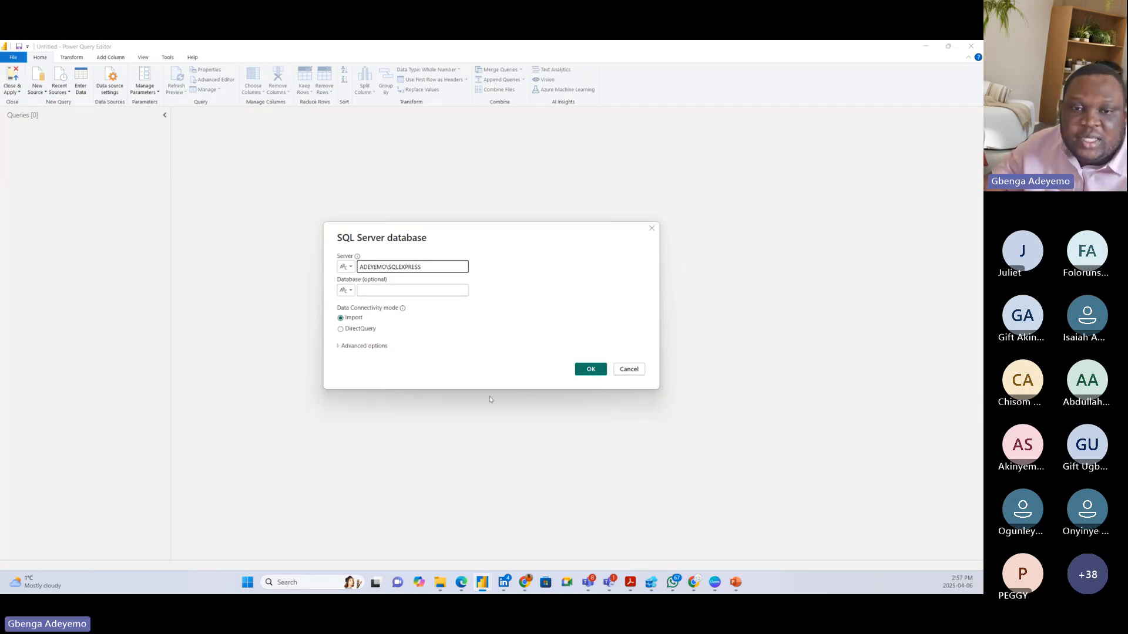
key("Return")
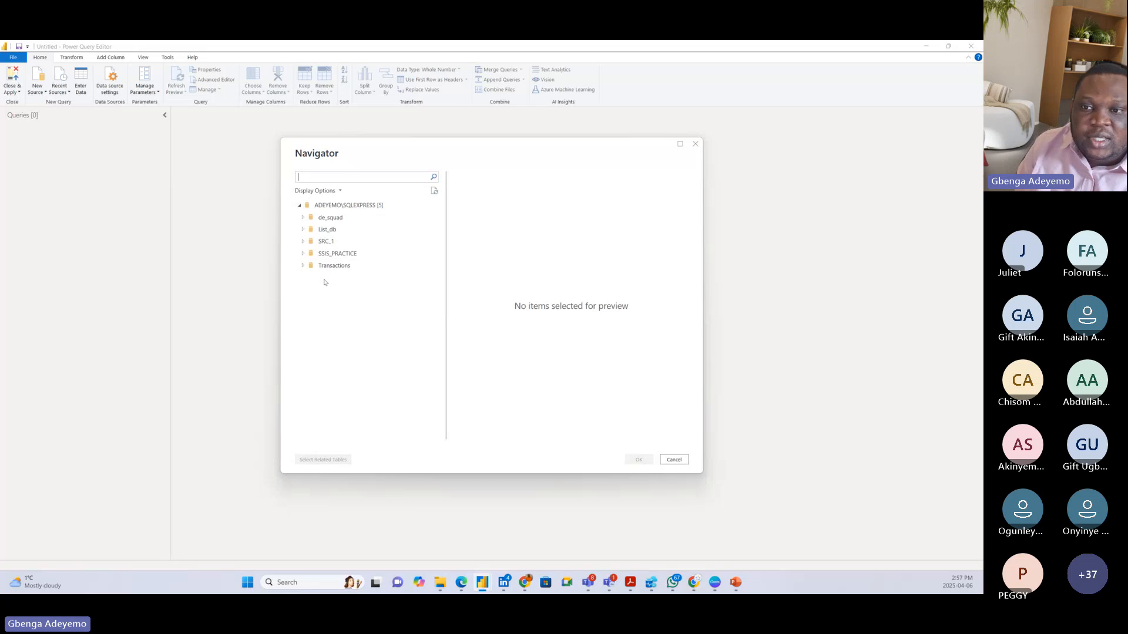
Try to expand the Transactions database in the Navigator, then cancel the source selection
left_click(306, 268)
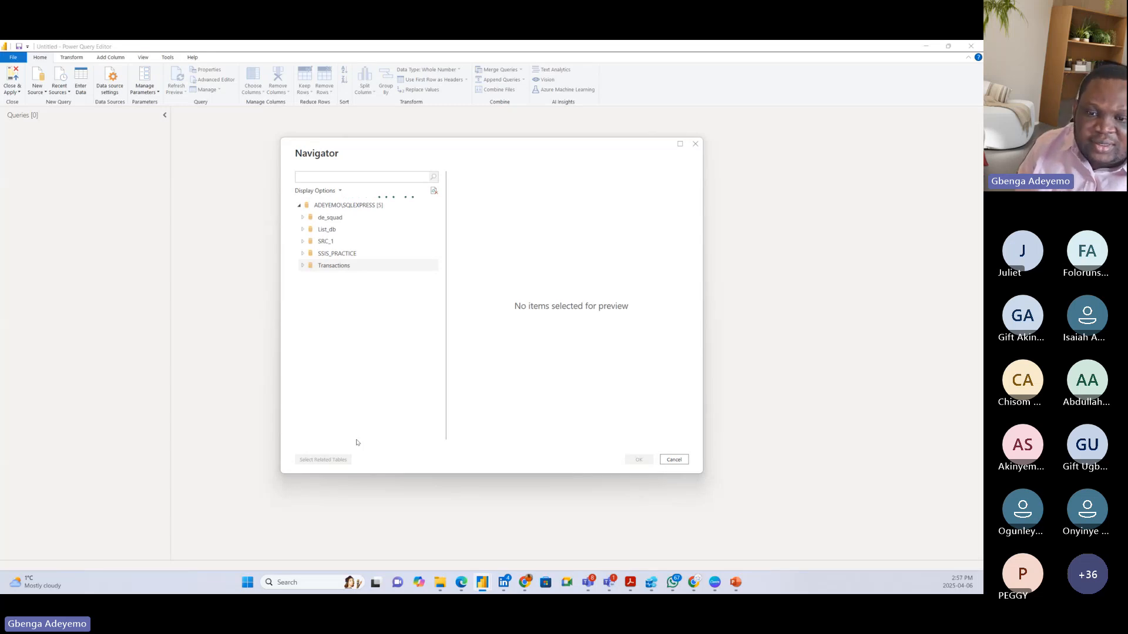
left_click(302, 267)
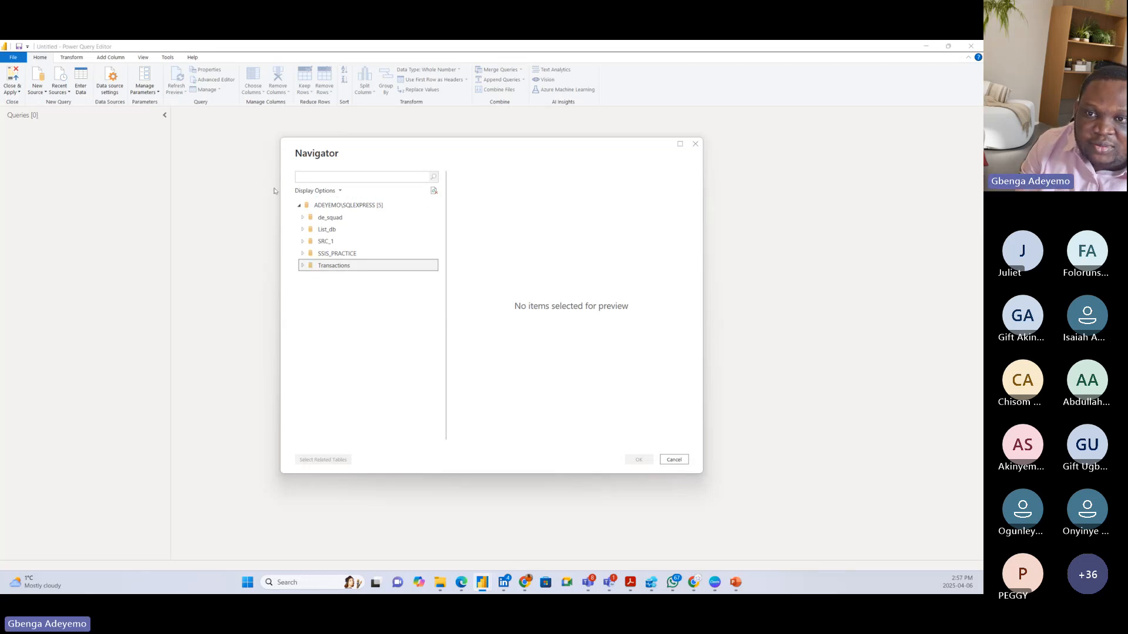
left_click(304, 206)
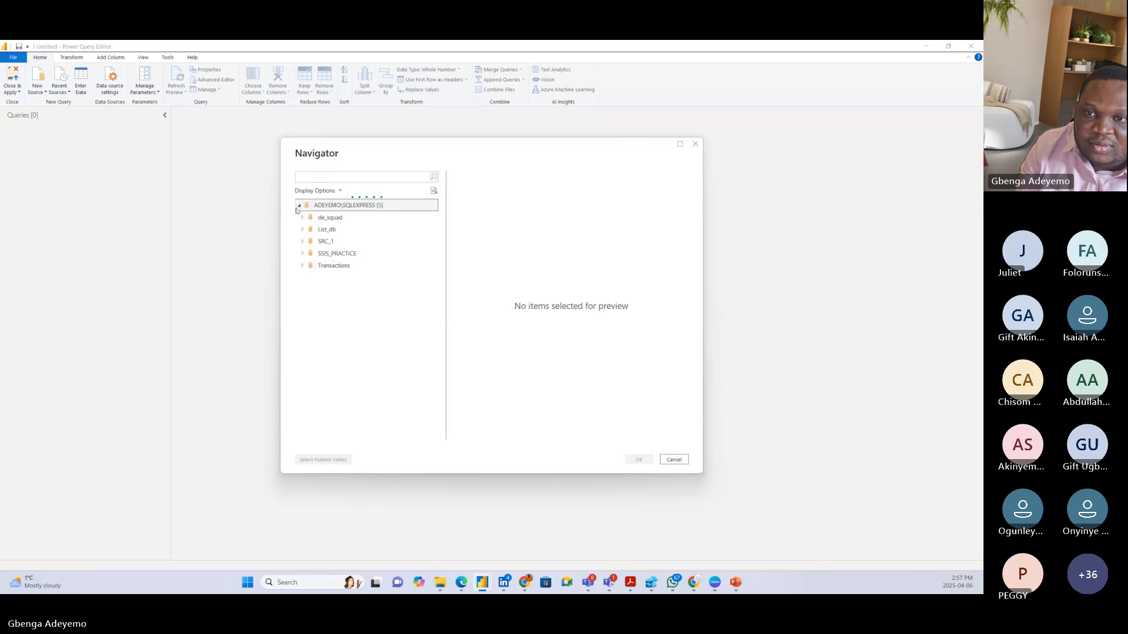
left_click(299, 206)
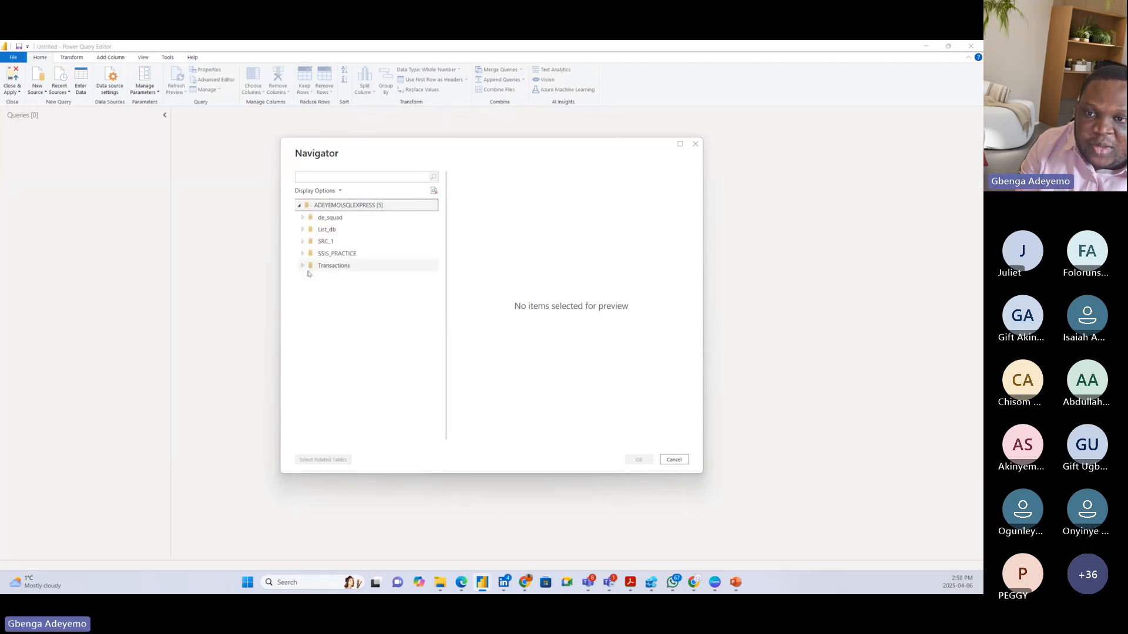
left_click(303, 266)
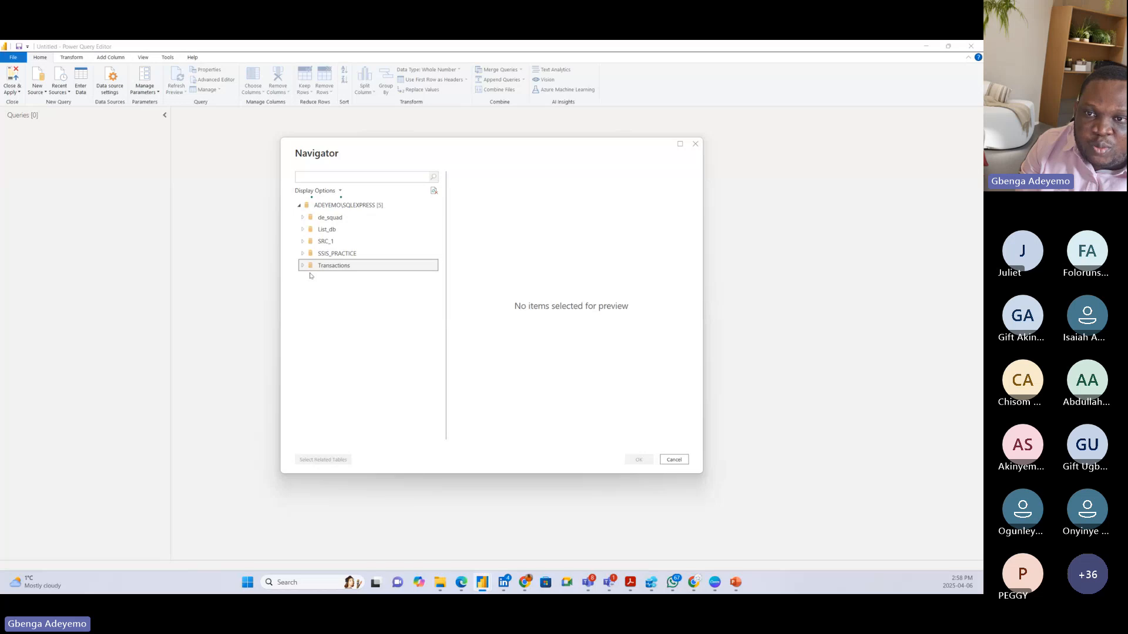
left_click(664, 458)
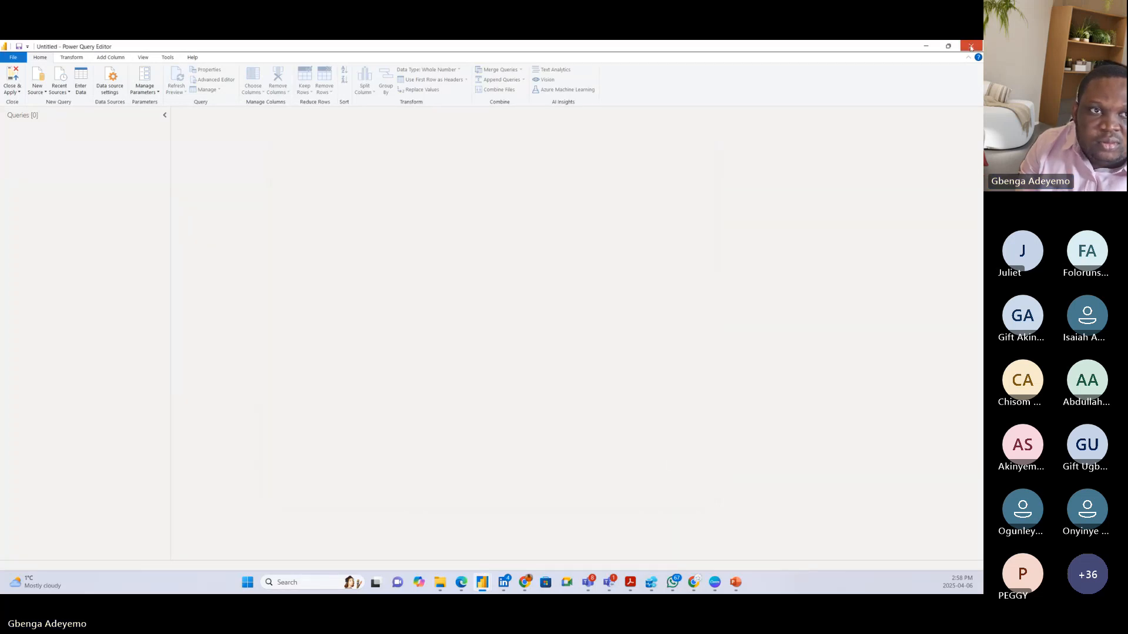
Close the Power Query Editor and quit Power BI Desktop without saving the changes
left_click(970, 45)
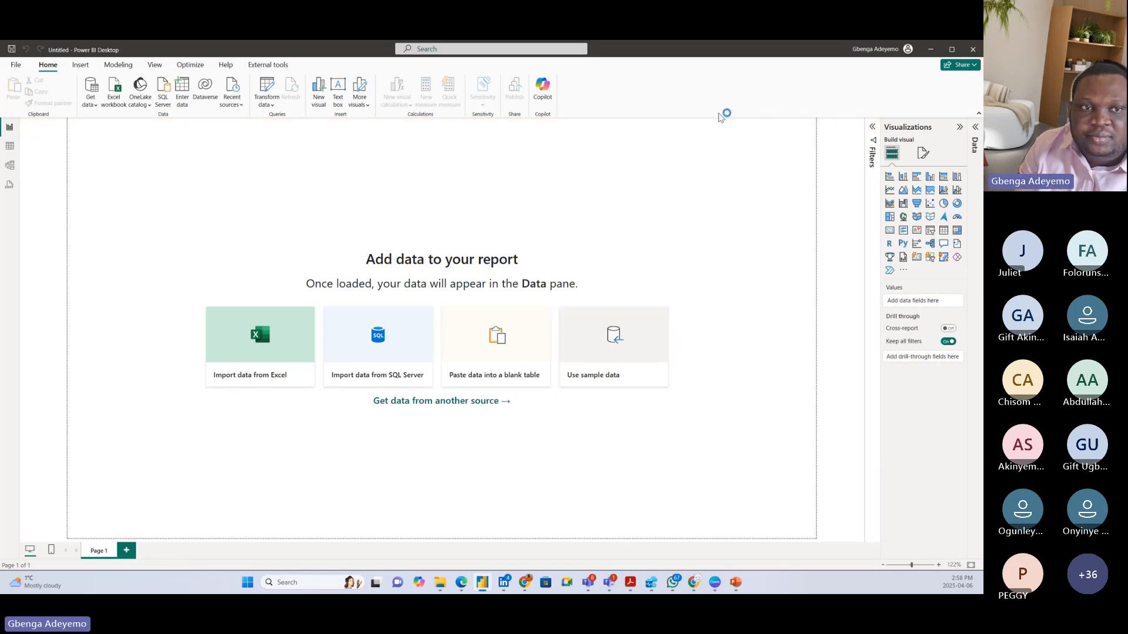
left_click(973, 49)
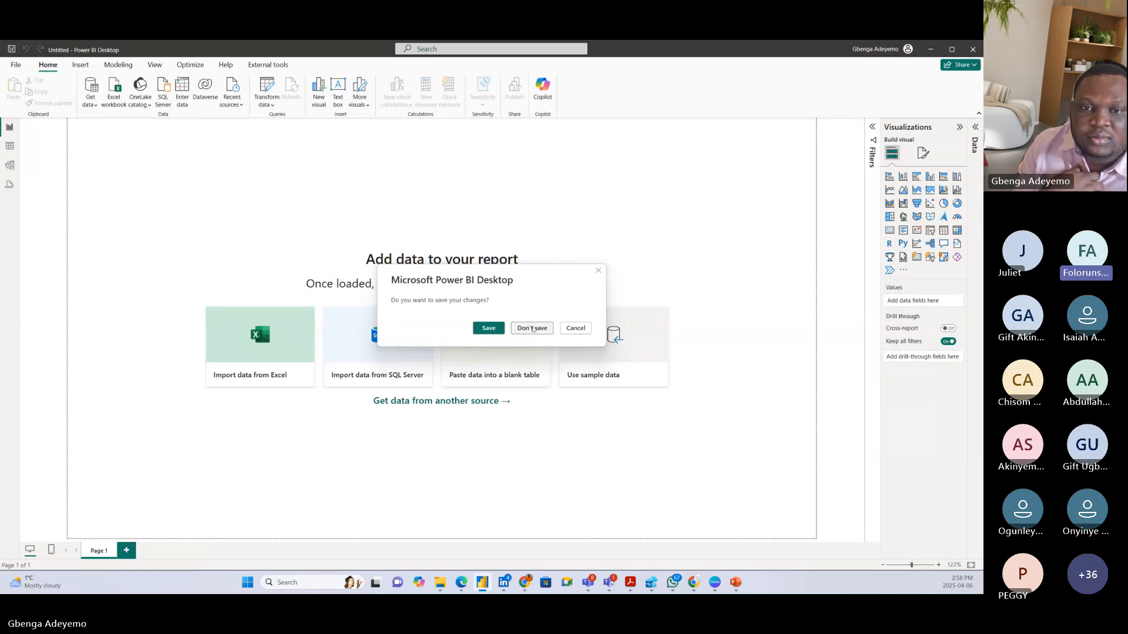
left_click(532, 329)
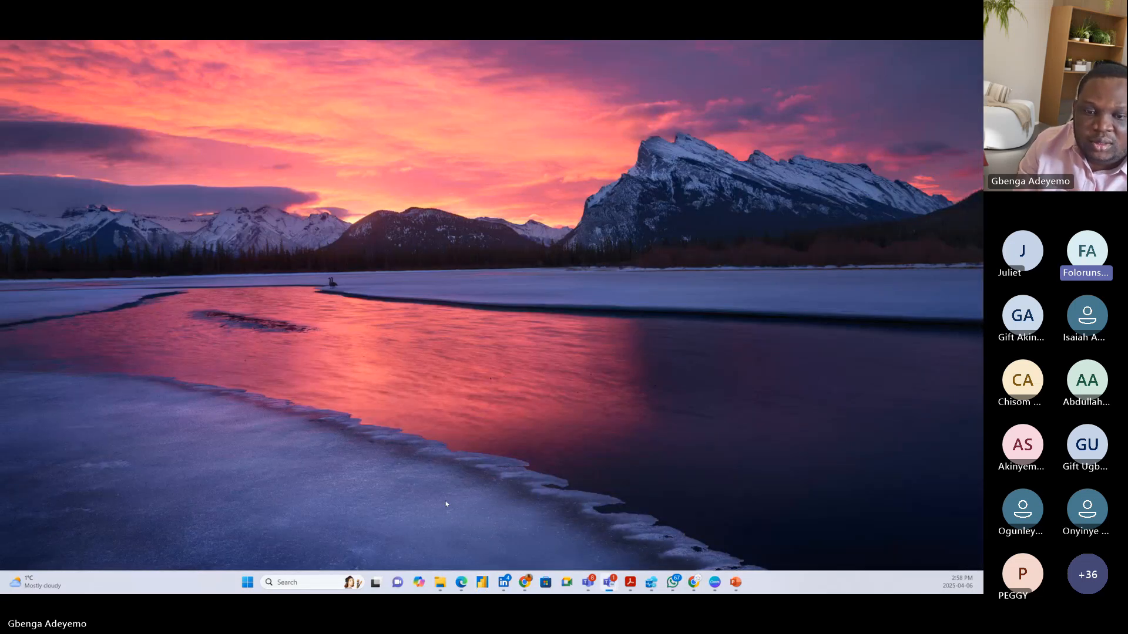
Relaunch Power BI Desktop and dismiss the auto-recovery notice, choosing to remove the recovered files
right_click(481, 582)
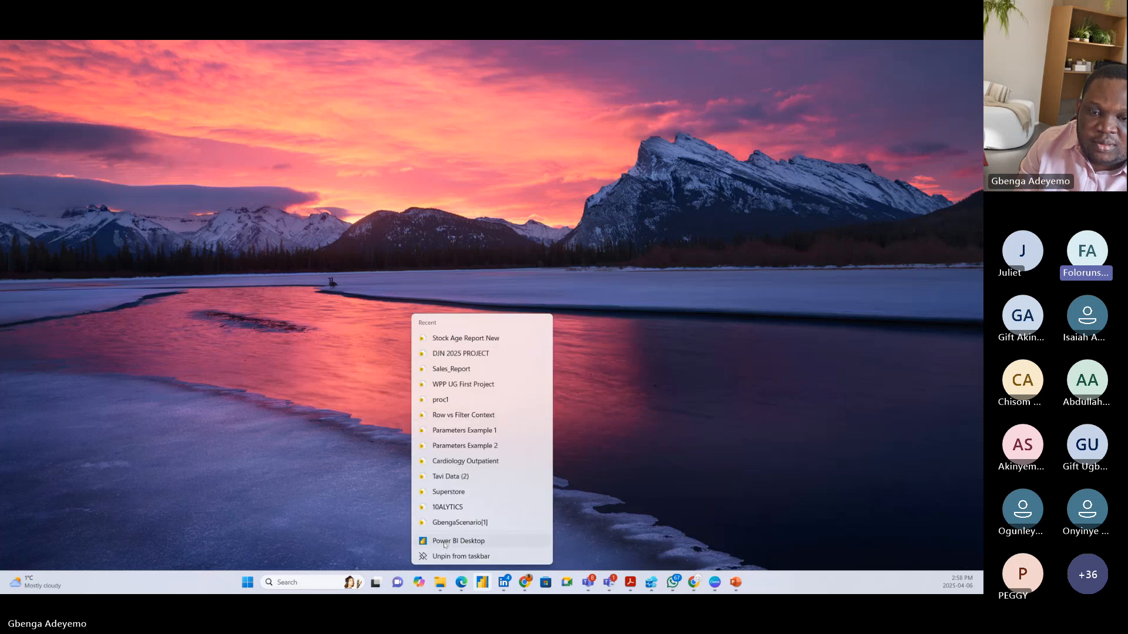
left_click(458, 541)
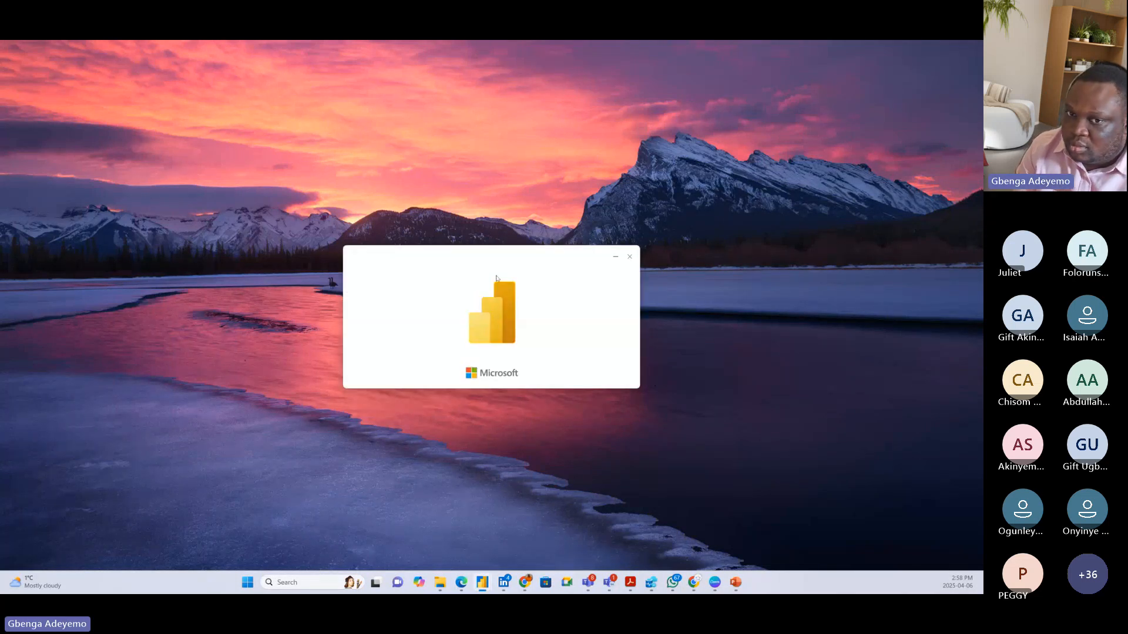
left_click_drag(496, 278, 516, 119)
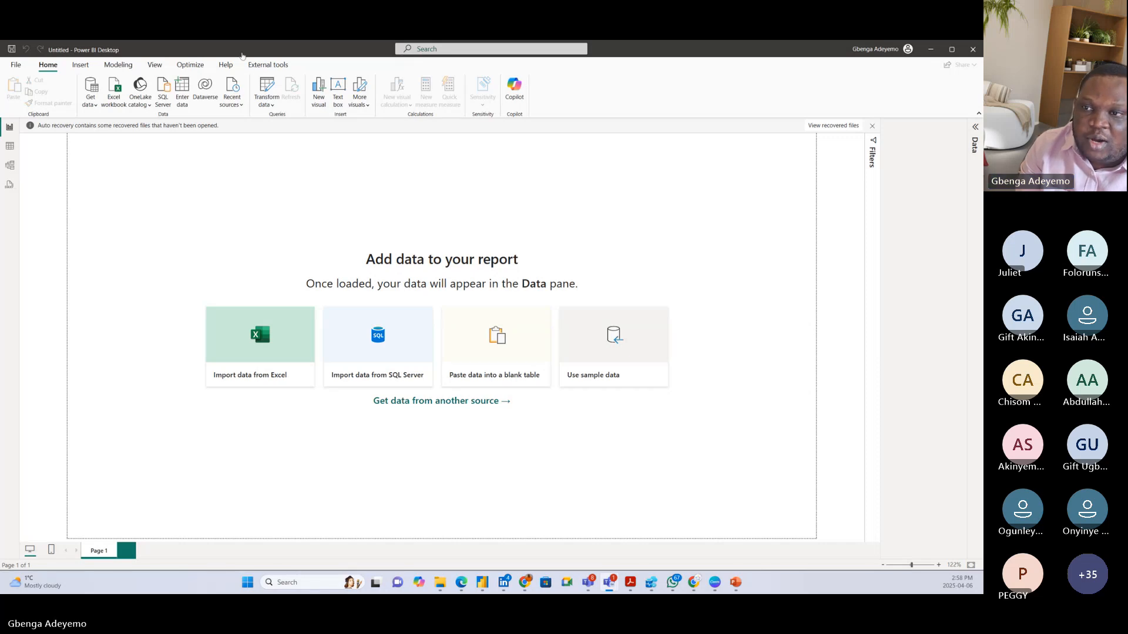
left_click(872, 125)
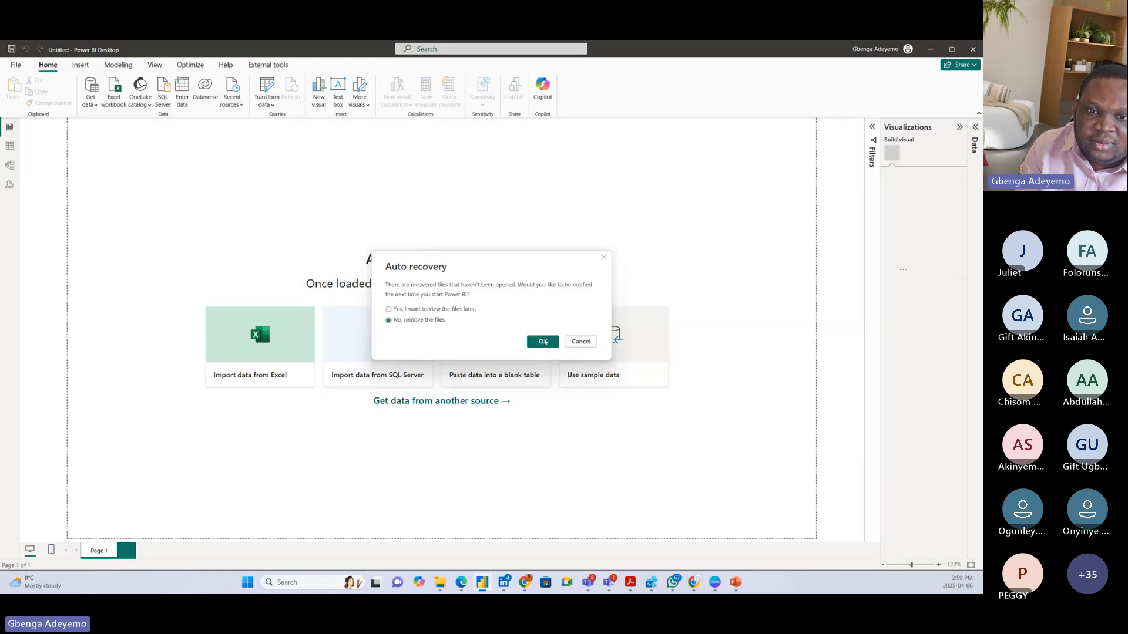
left_click(545, 342)
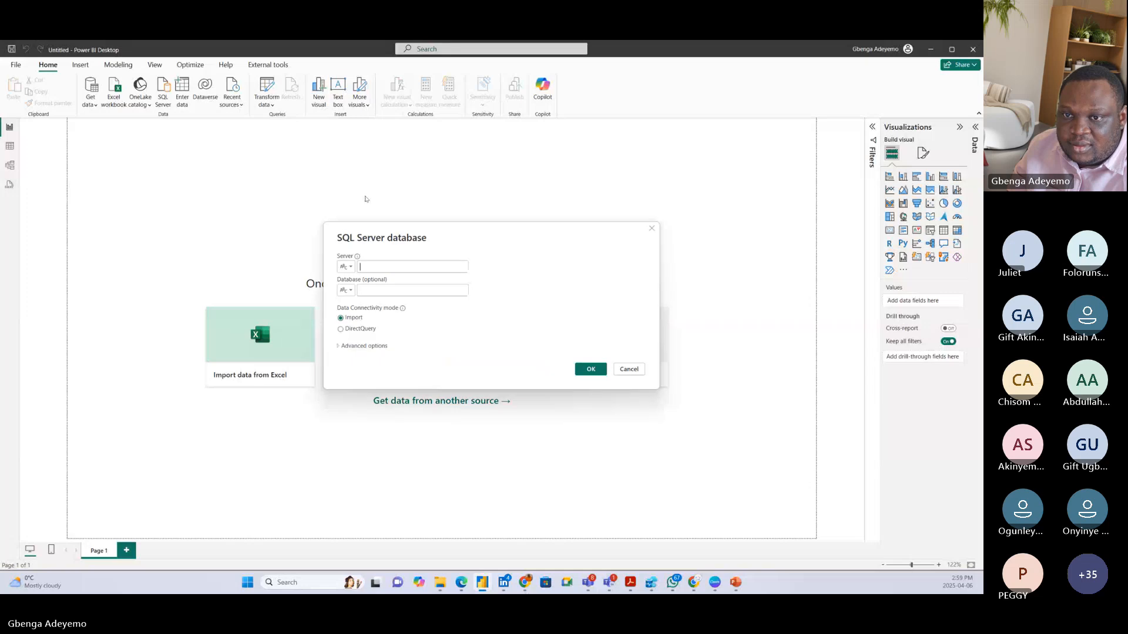
Connect to the machine's SQLEXPRESS SQL Server instance in Import mode and expand the Transactions database
type("ADEYE")
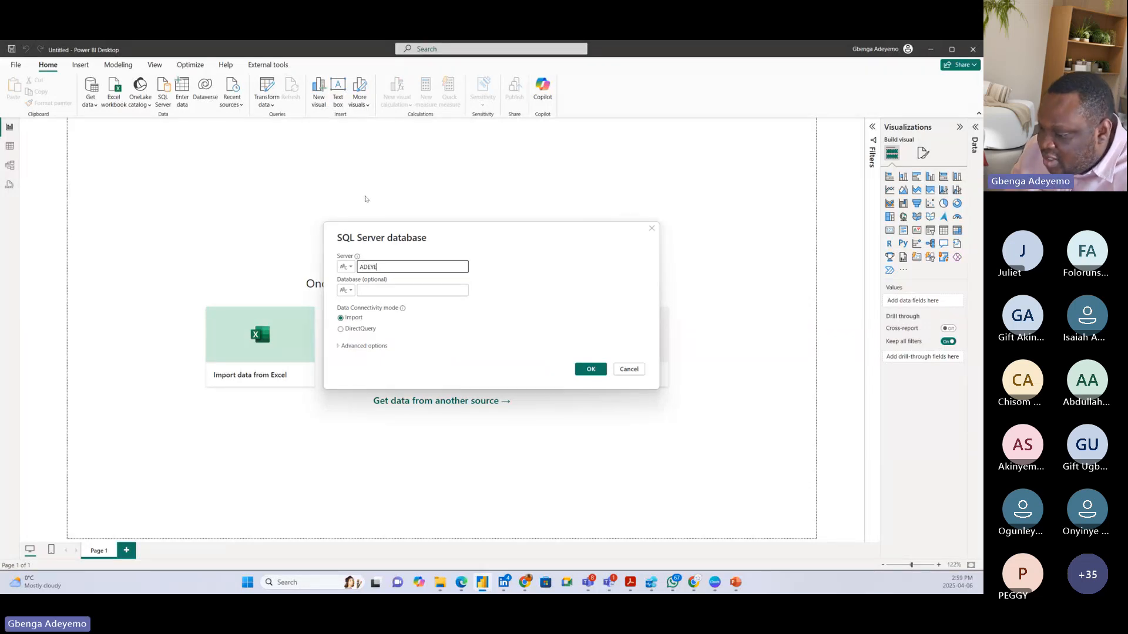
type("MO\\")
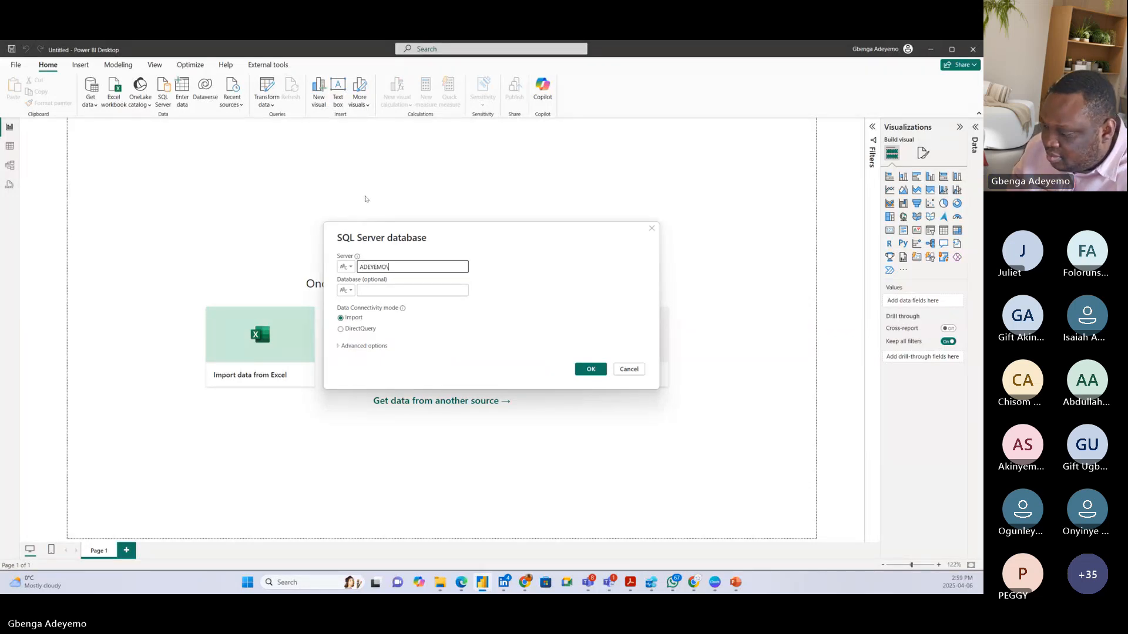
type("SQLSERVER")
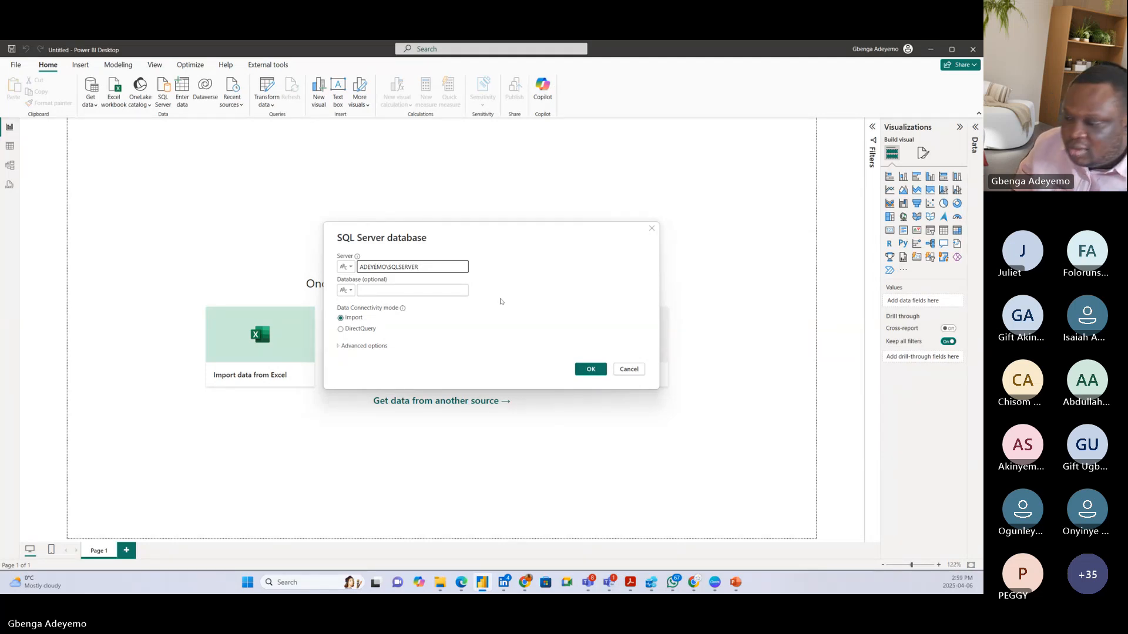
key("BackSpace")
key("BackSpace")
key("BackSpace")
key("BackSpace")
key("BackSpace")
key("BackSpace")
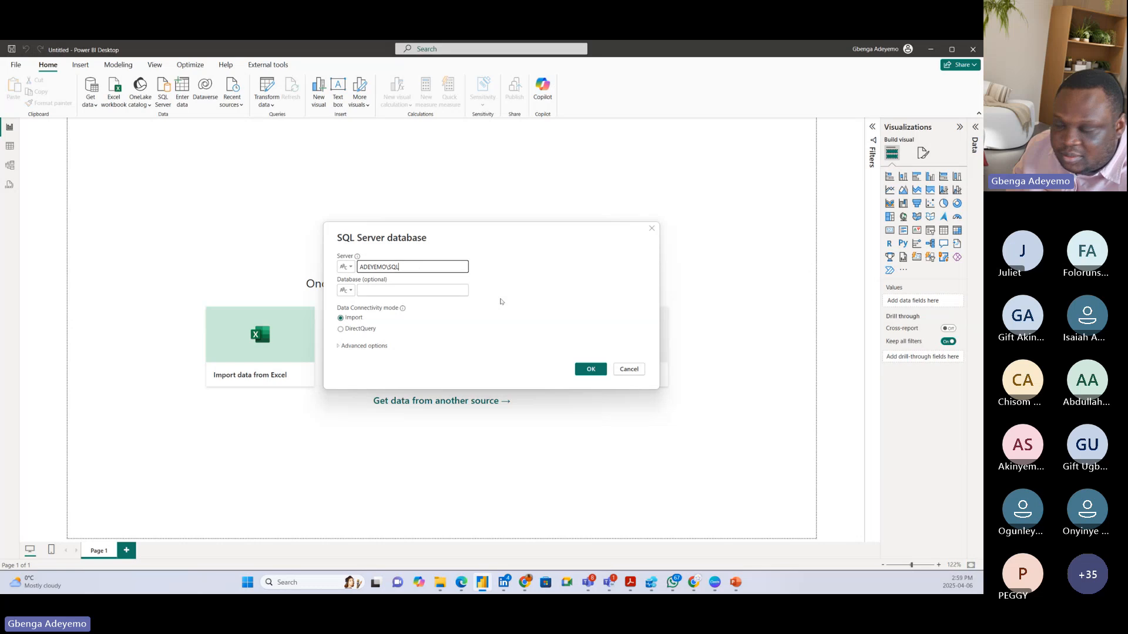
type("EXPRESS")
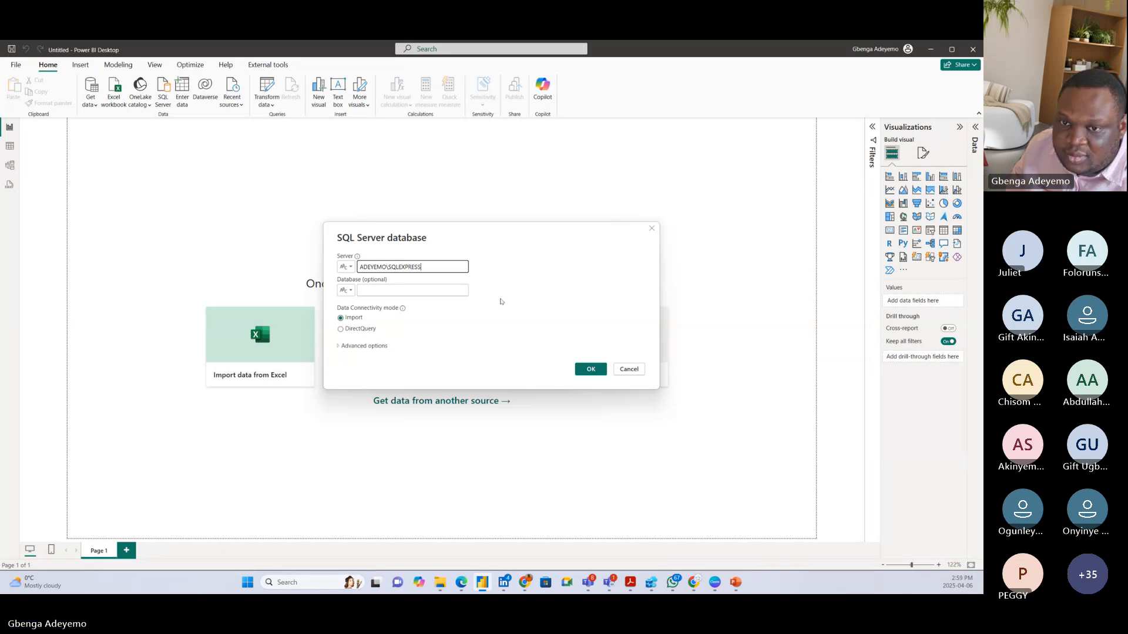
left_click(584, 370)
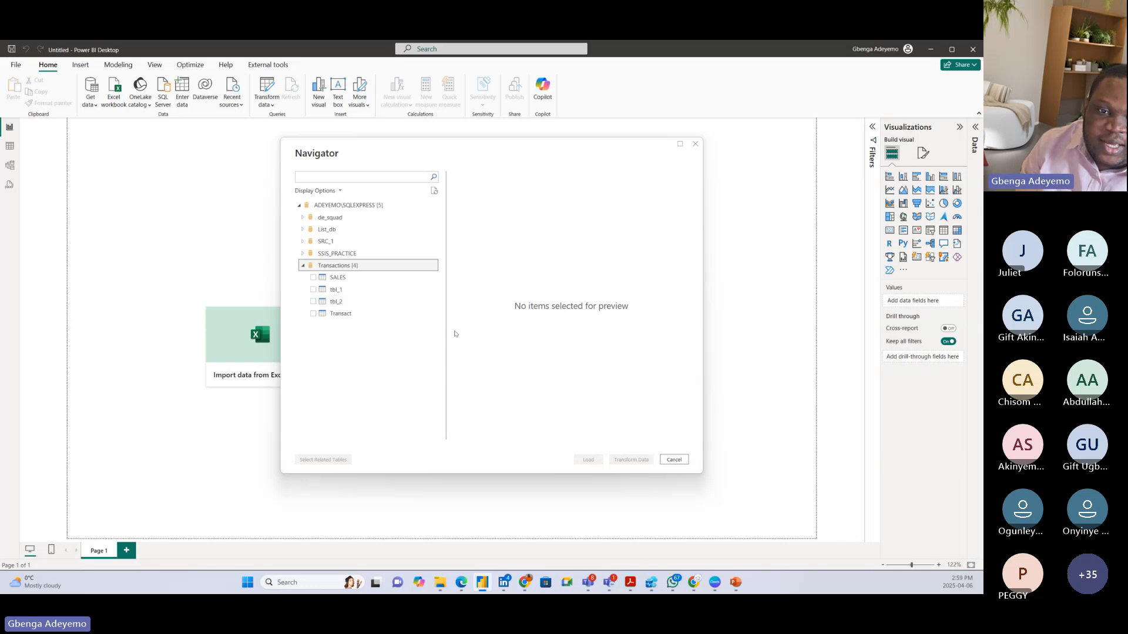
Preview the SALES table of the Transactions database and tick it for import
left_click(335, 277)
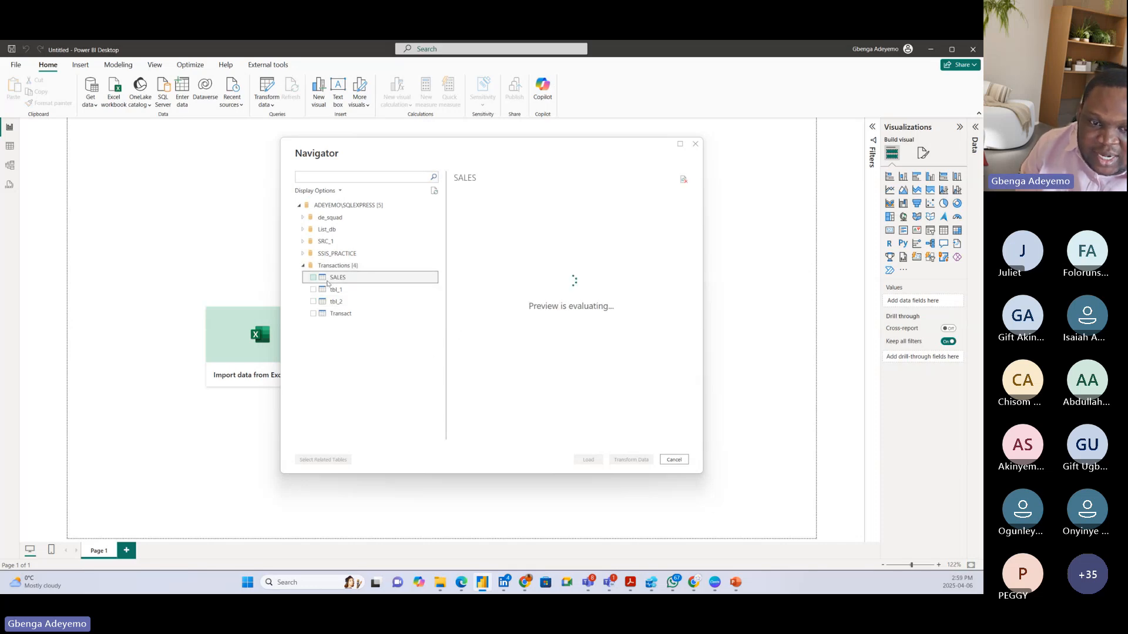
left_click(313, 278)
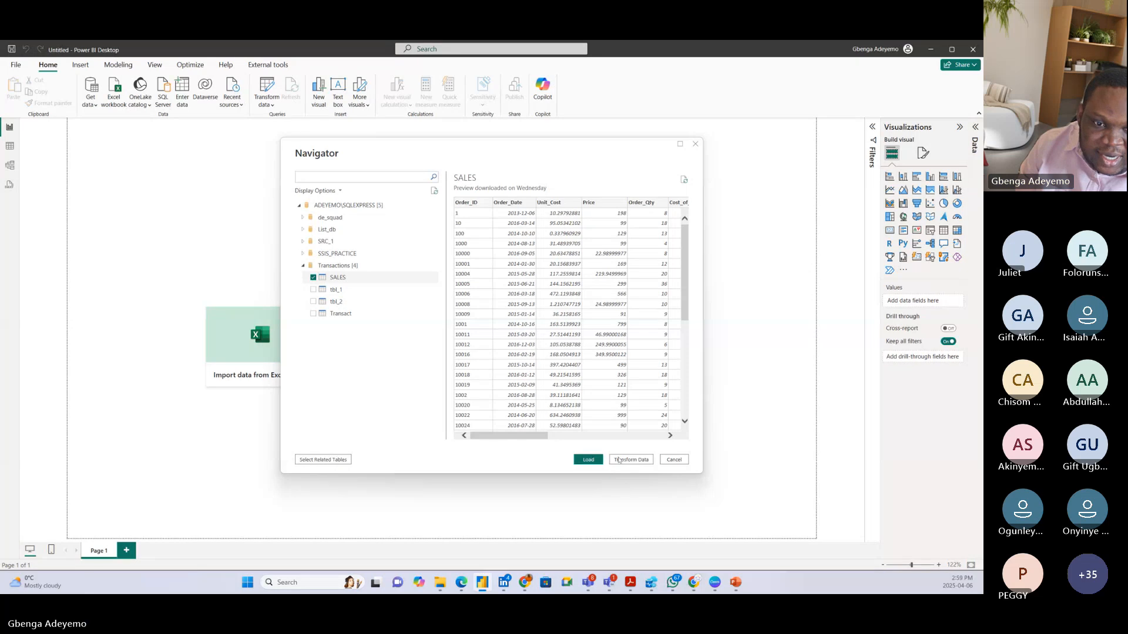
left_click(314, 279)
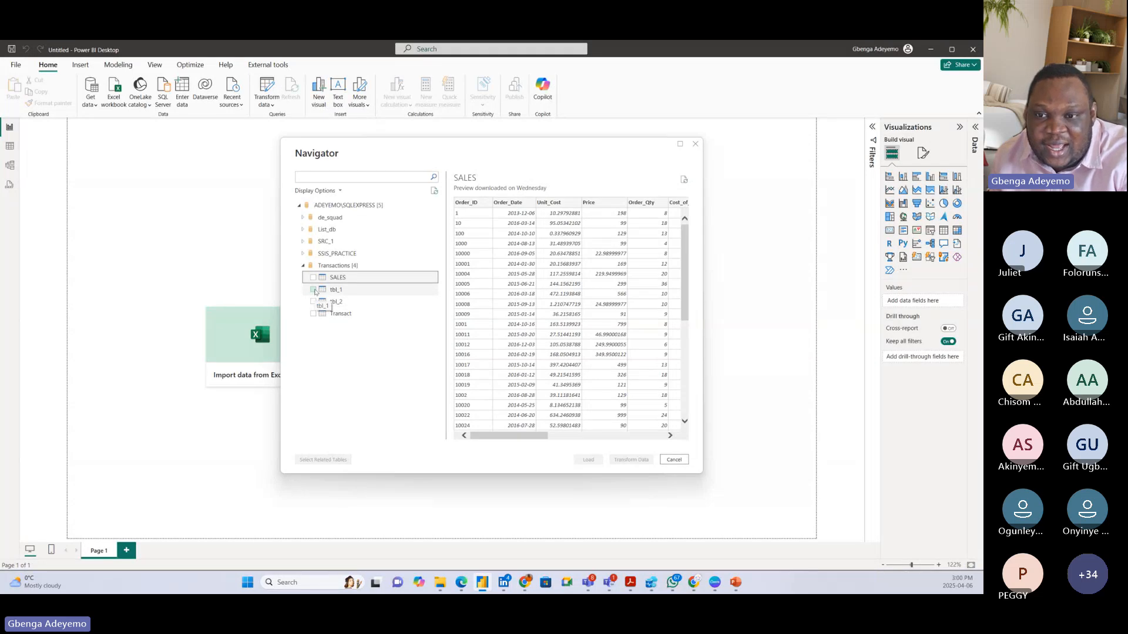
right_click(336, 266)
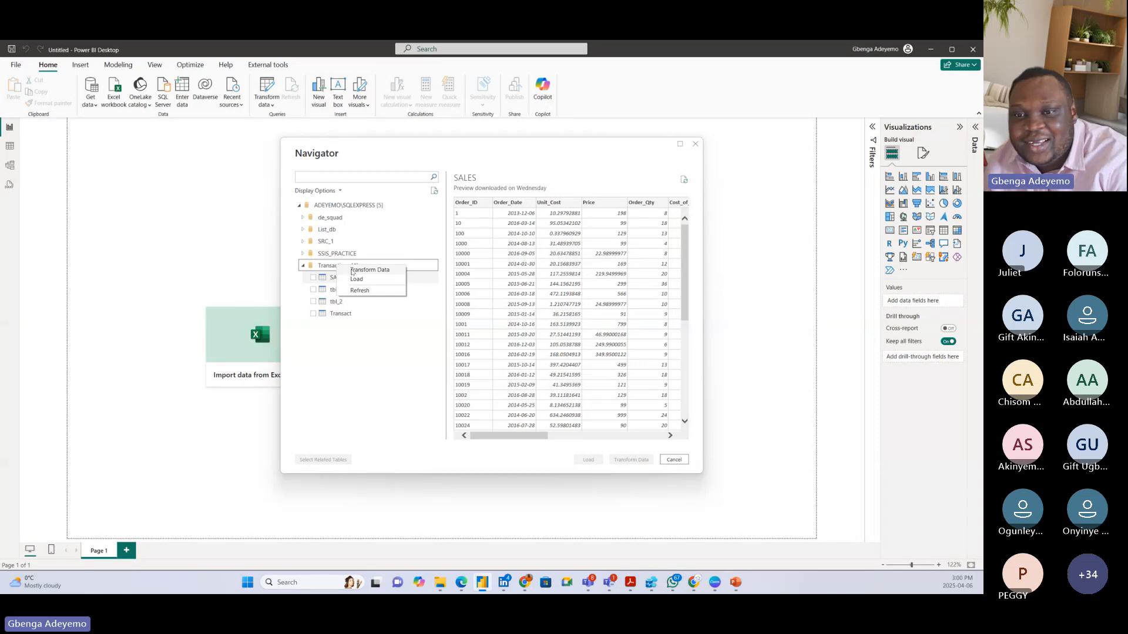
left_click(331, 280)
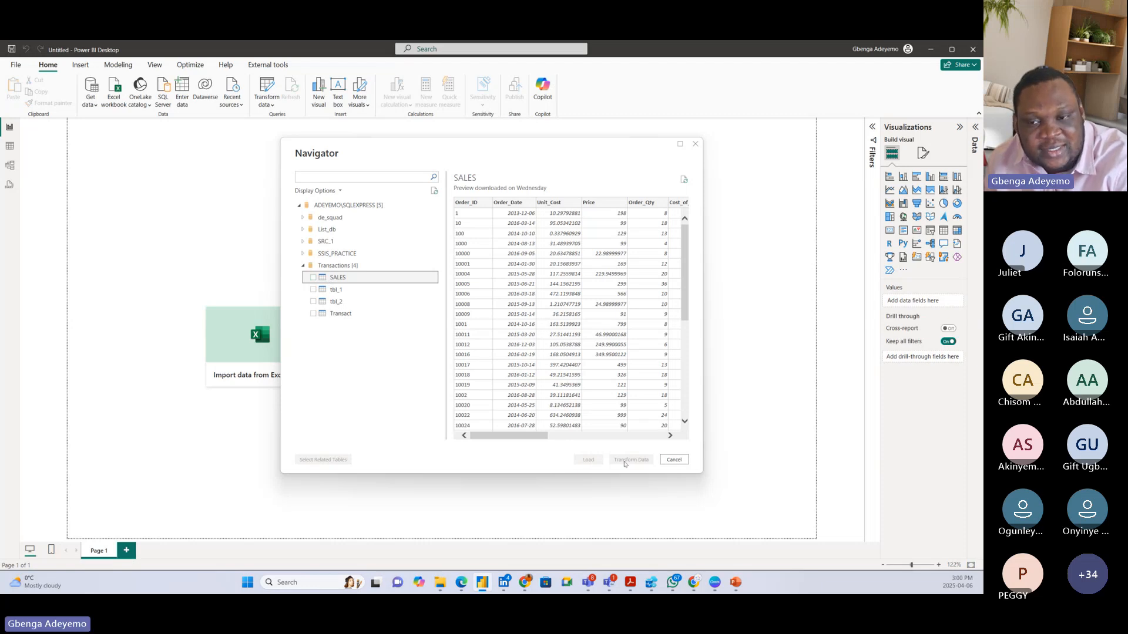
left_click(313, 278)
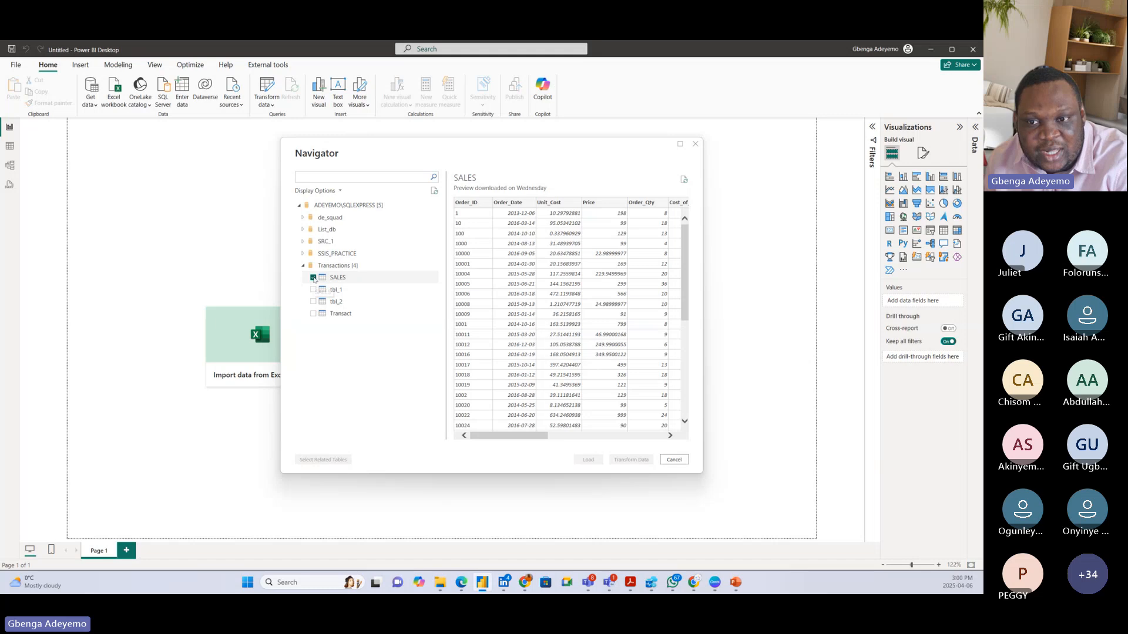
Clear the SALES table selection and open the whole Transactions database for transformation in Power Query
left_click(313, 278)
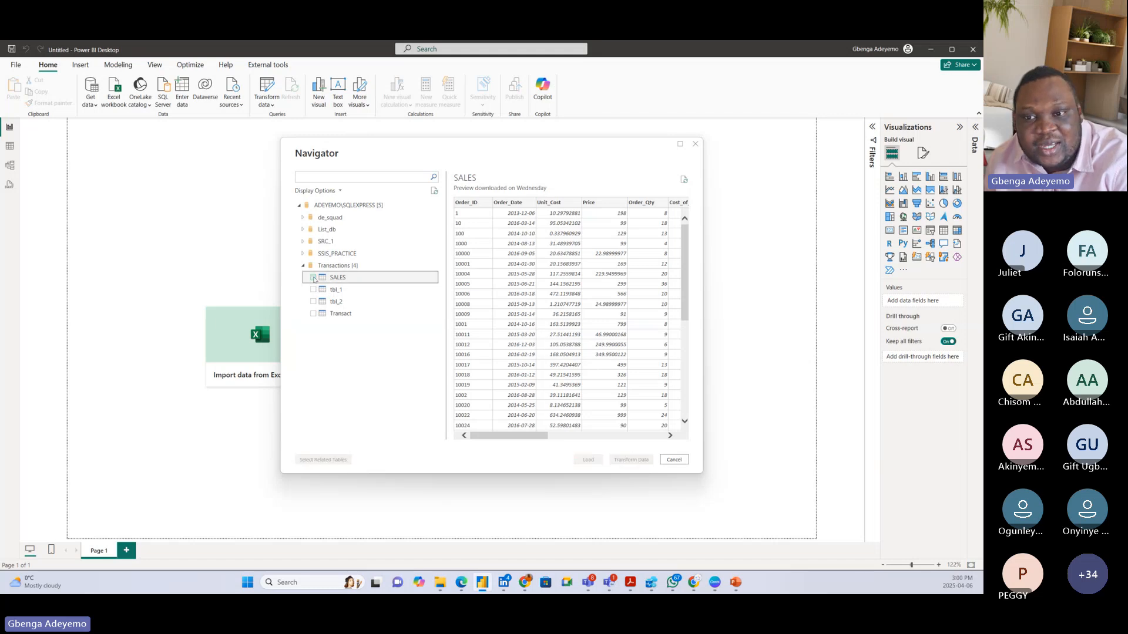
right_click(346, 266)
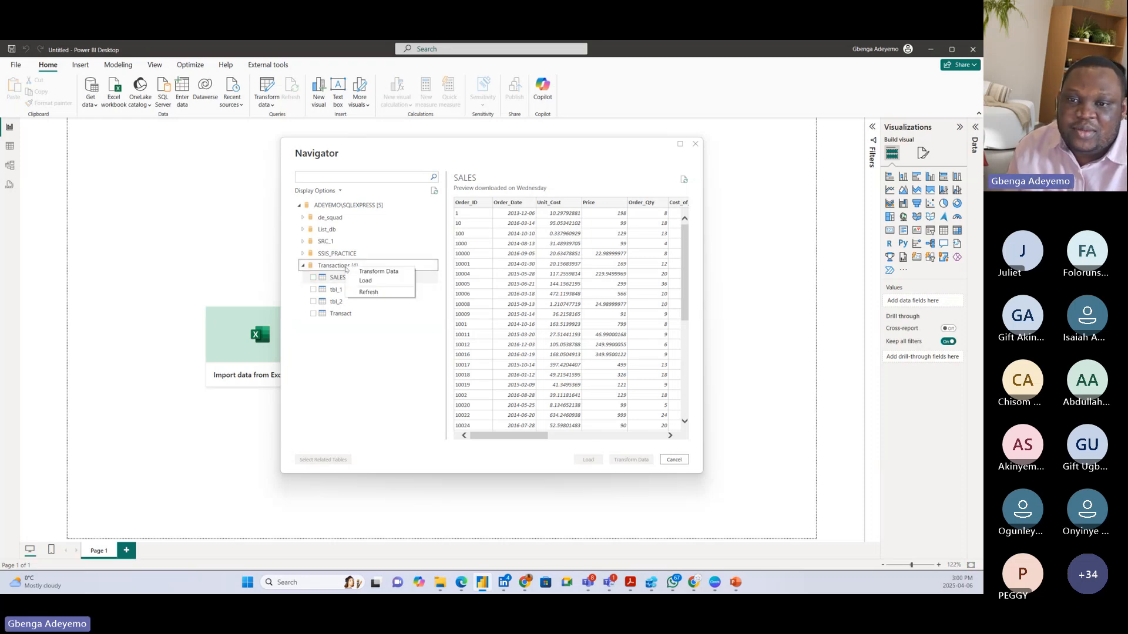
left_click(346, 267)
right_click(347, 267)
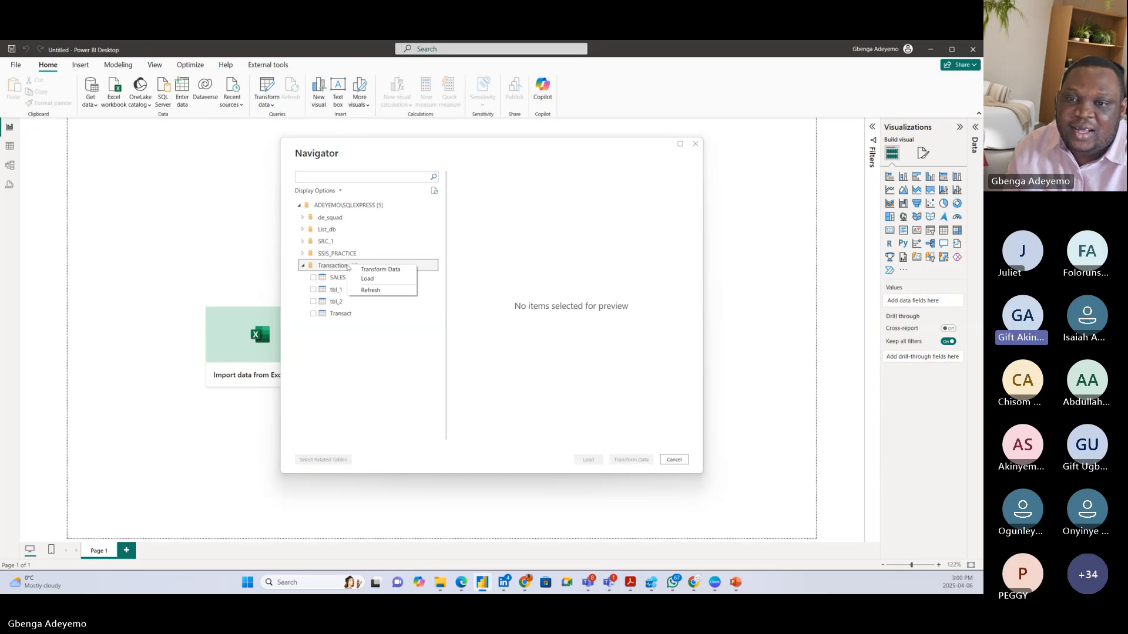
left_click(368, 278)
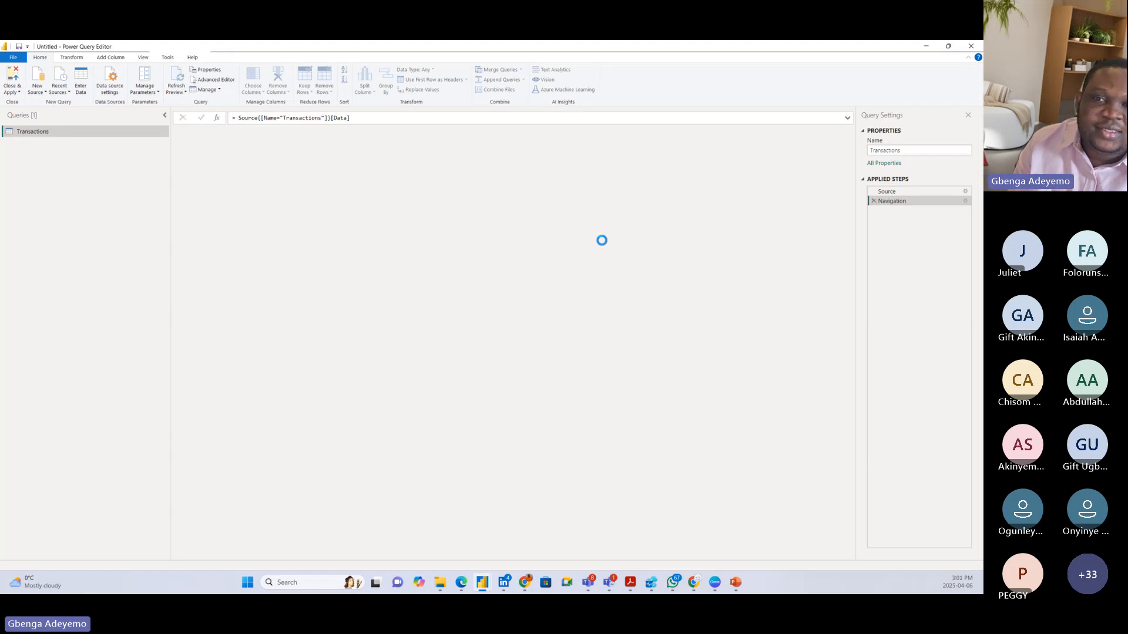
Add a custom step after the Navigation step and start editing its formula in front of the Transactions1 reference
left_click(887, 191)
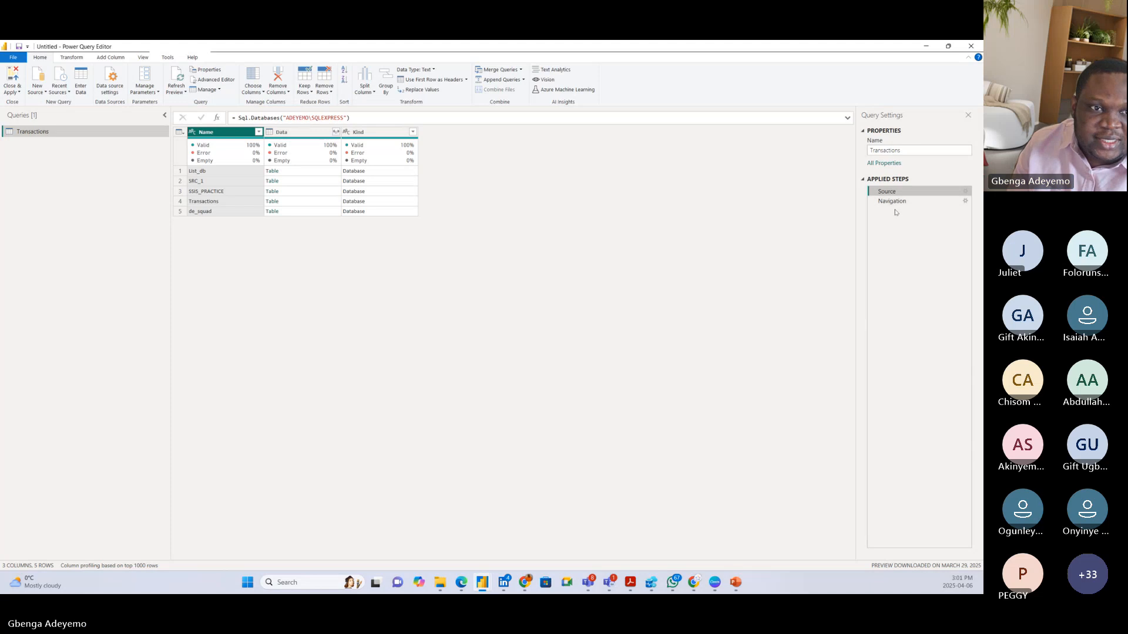
left_click(897, 202)
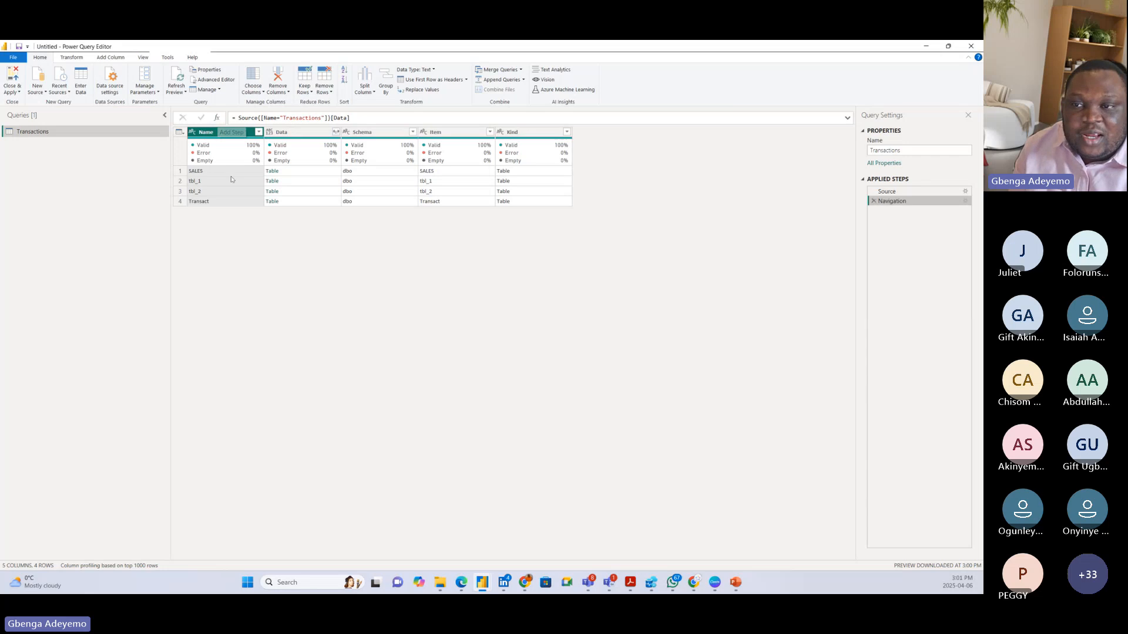
left_click(217, 119)
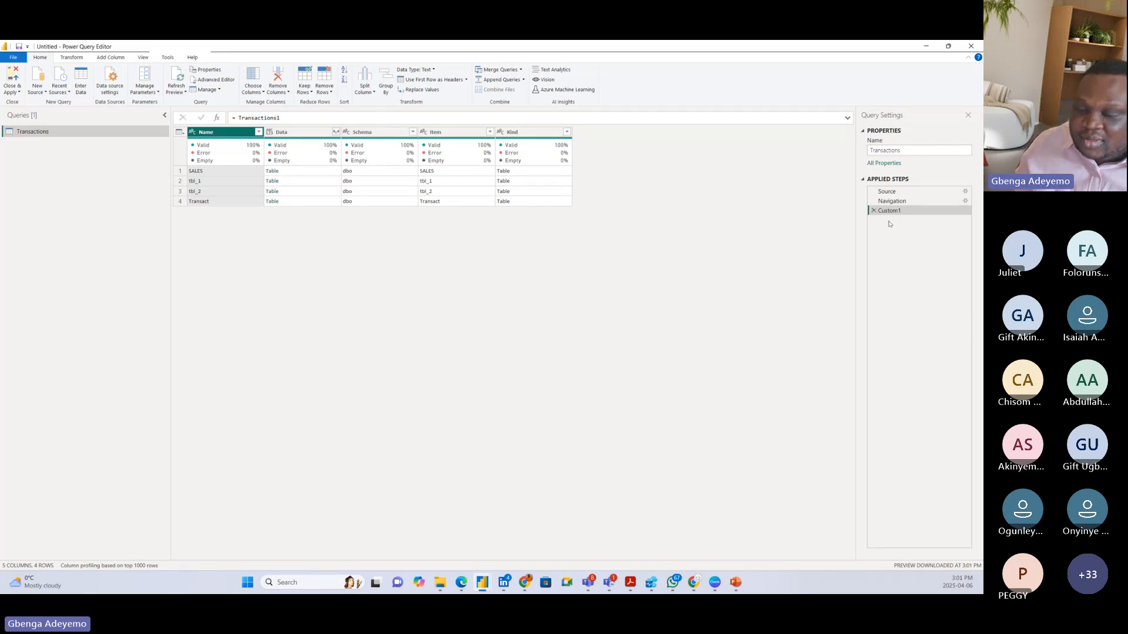
double_click(238, 119)
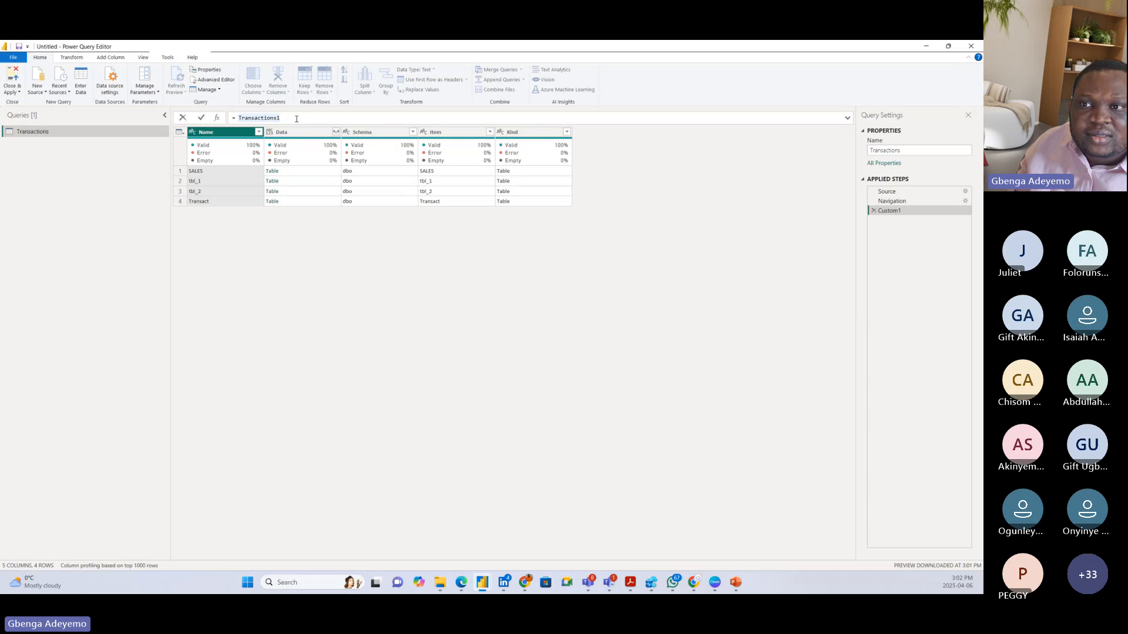
left_click(236, 118)
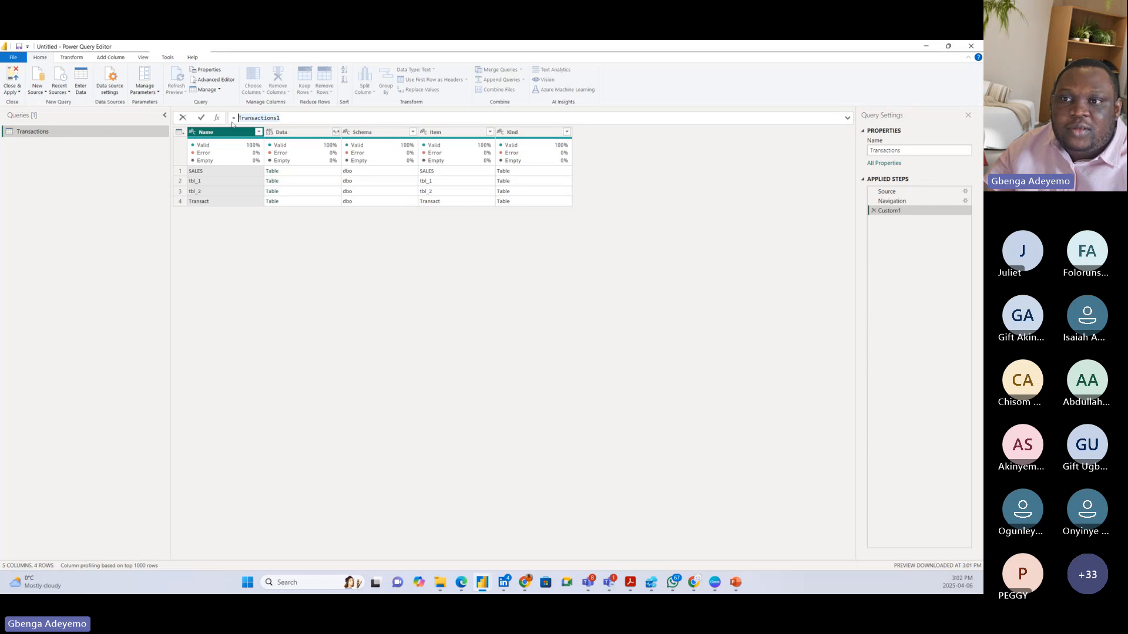
left_click(297, 119)
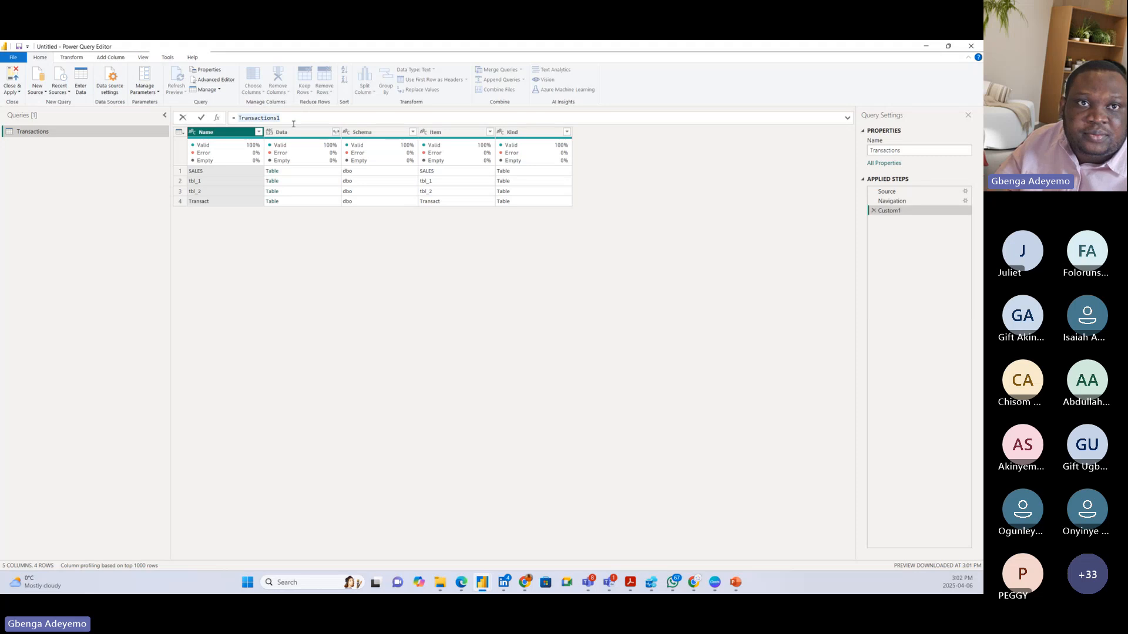
left_click(238, 119)
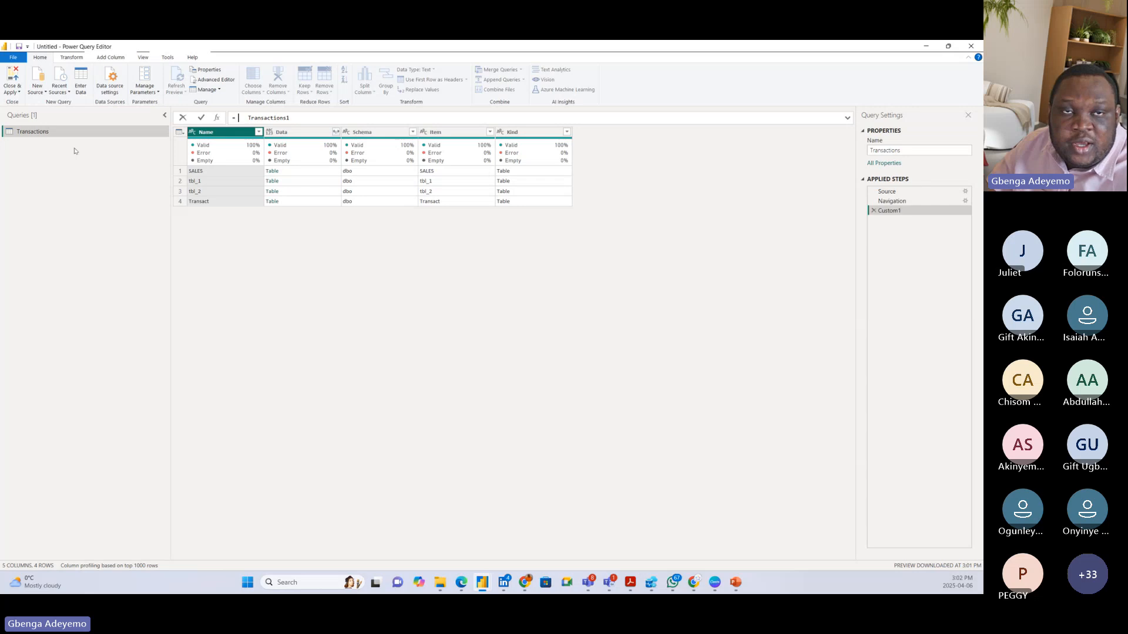
type("VIEW")
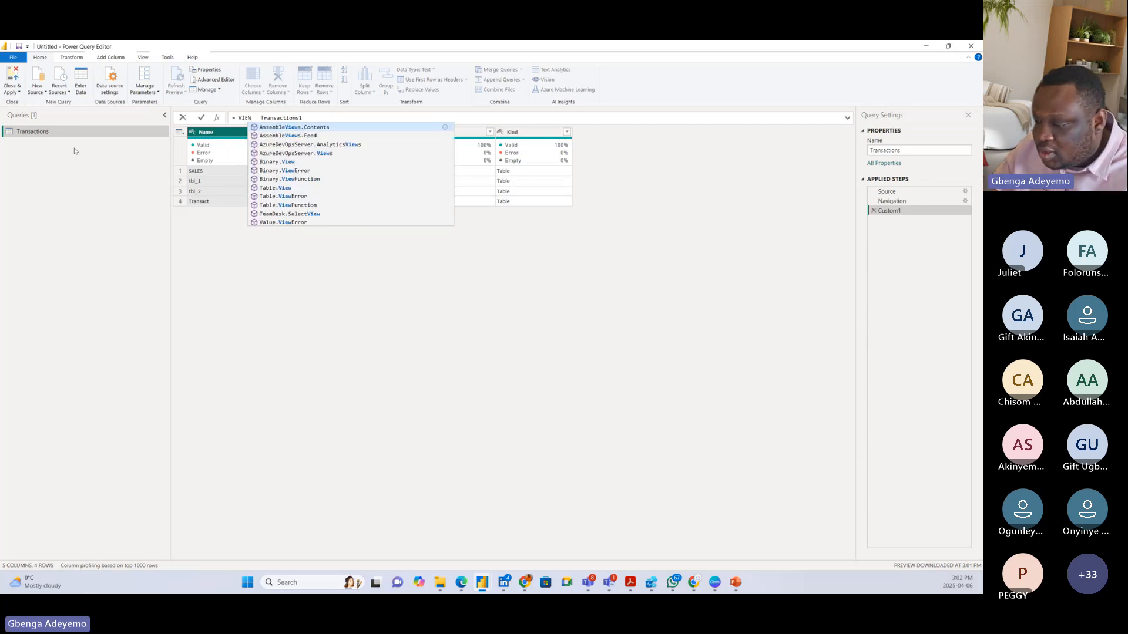
type(".N")
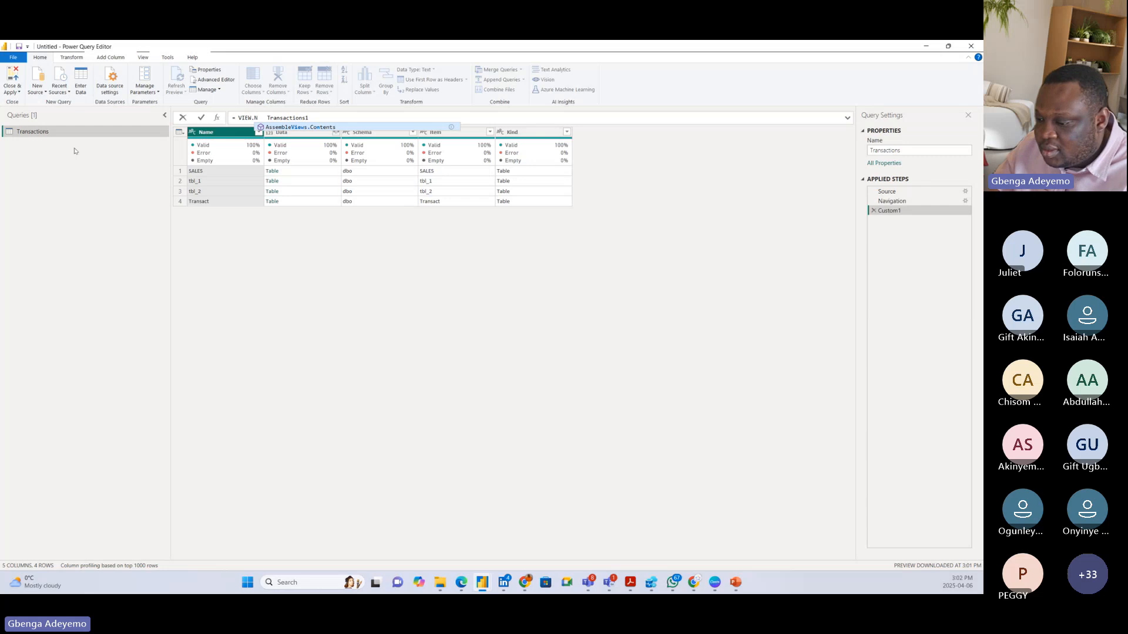
key("BackSpace")
key("BackSpace")
key("BackSpace")
key("BackSpace")
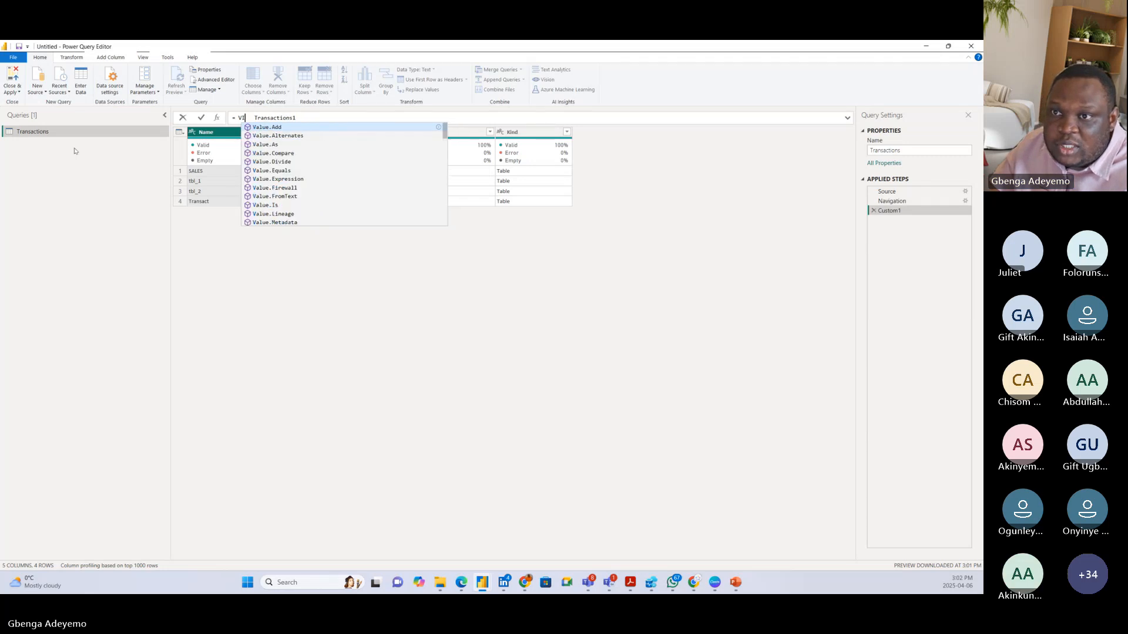
key("BackSpace")
key("BackSpace")
Insert the Value.NativeQuery function with an opening parenthesis before Transactions1, making that reference its first argument
type("nati")
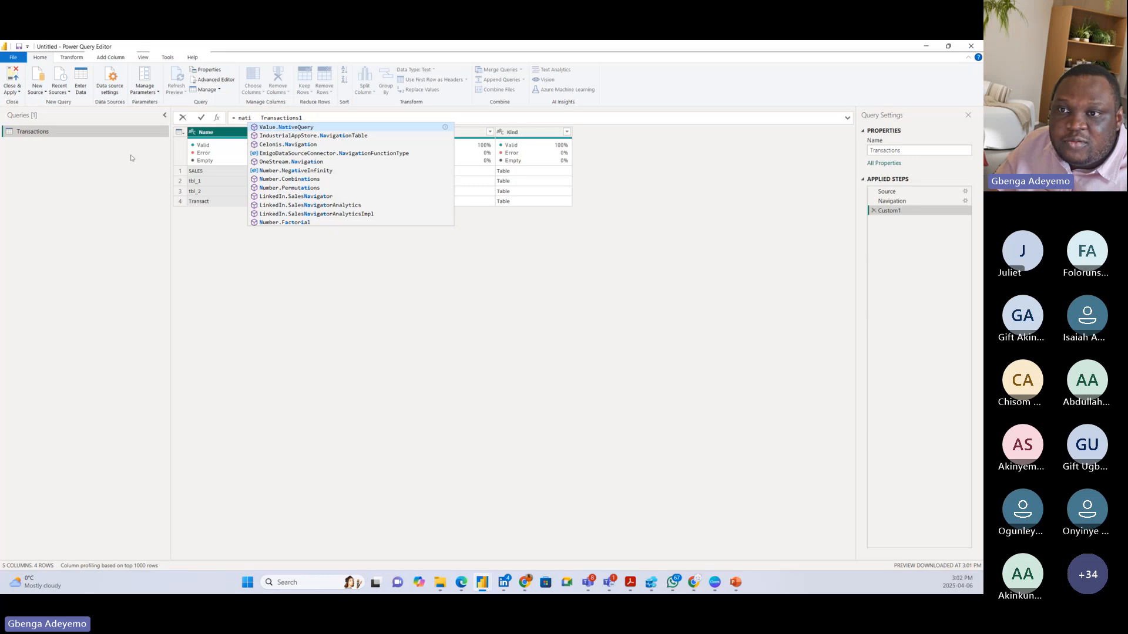
left_click(283, 128)
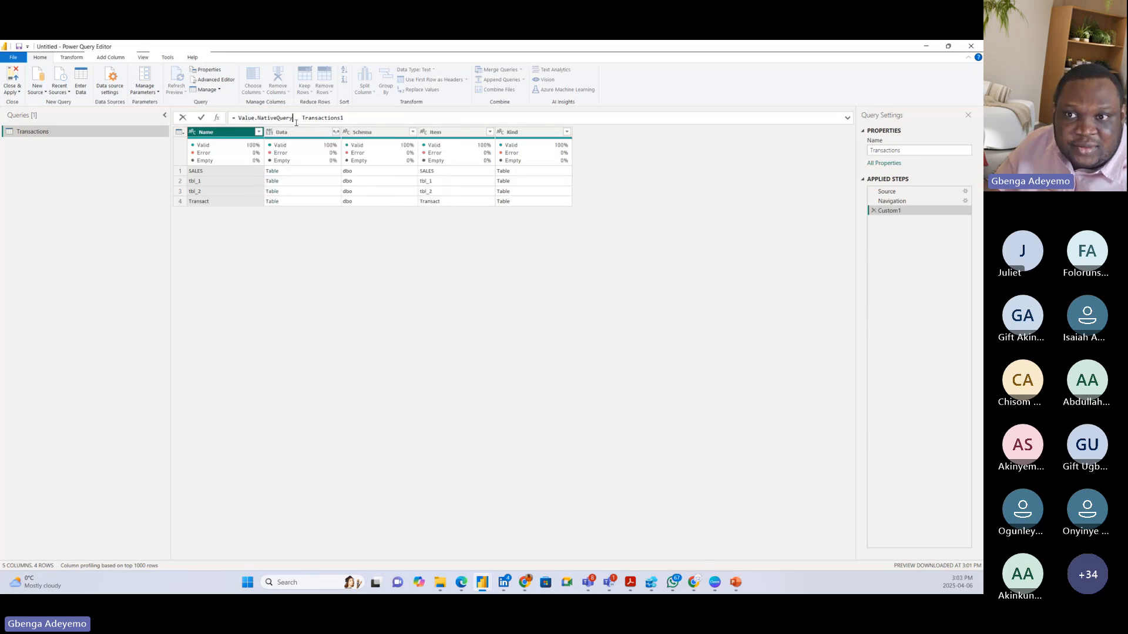
type("(")
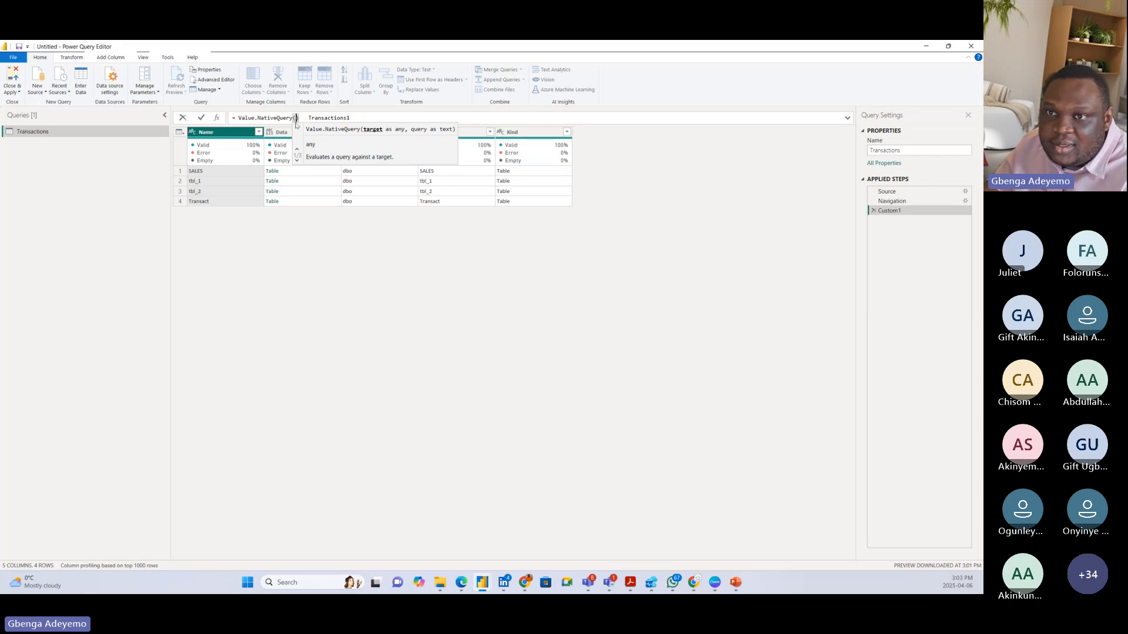
key("Delete")
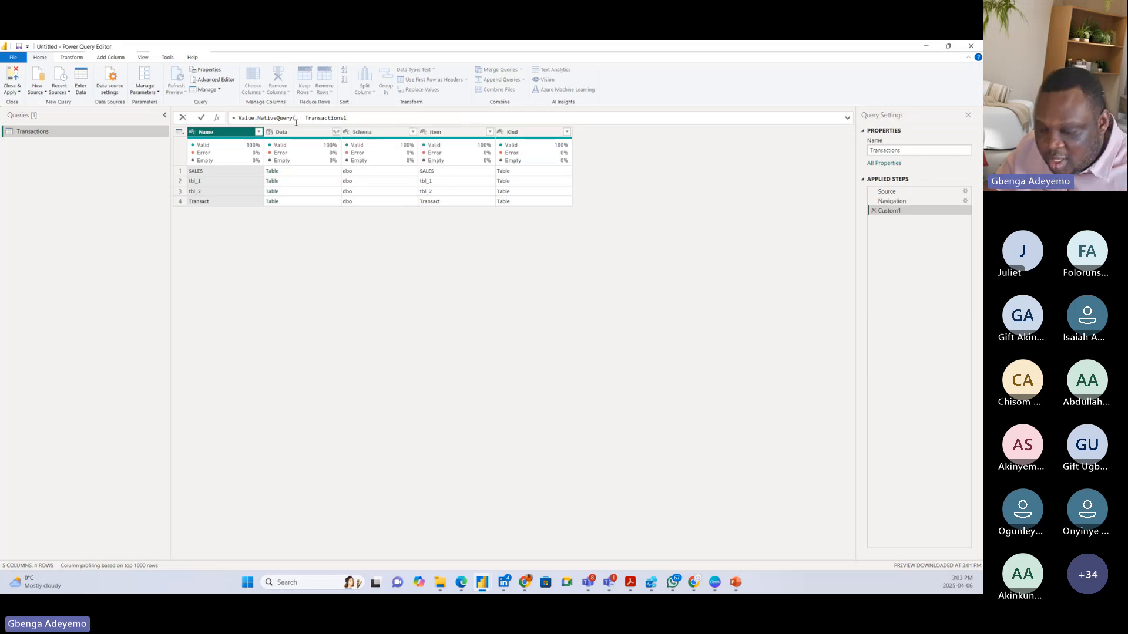
left_click(305, 118)
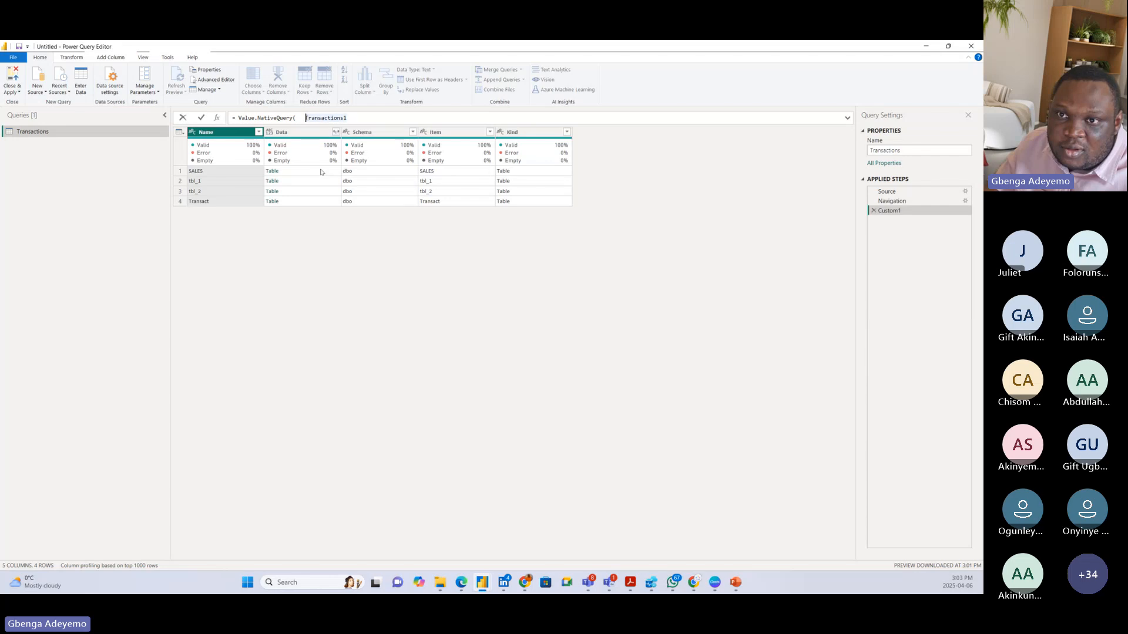
key("BackSpace")
key("BackSpace")
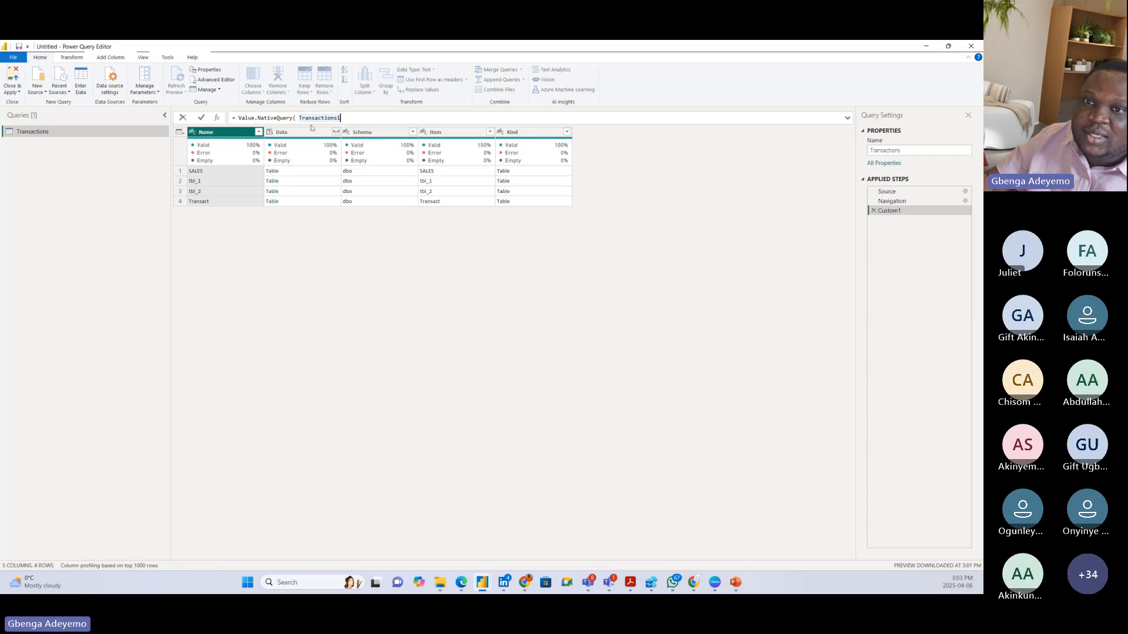
Add "Select * from SALES" as the function's query argument, close the parenthesis and commit the formula
type(", ")
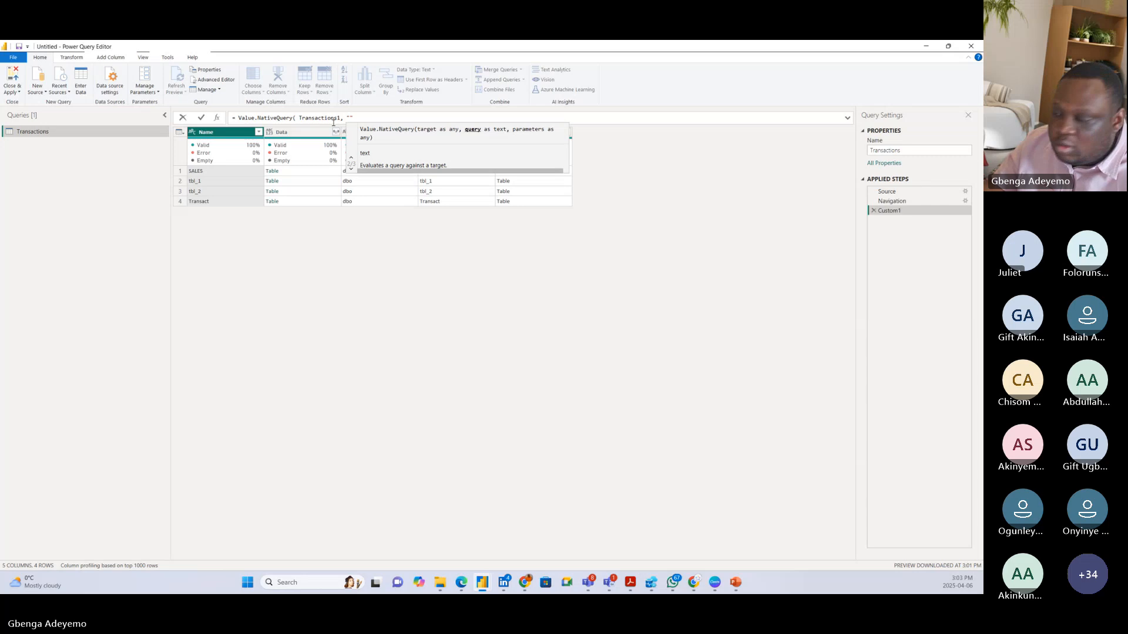
type("\"Select ")
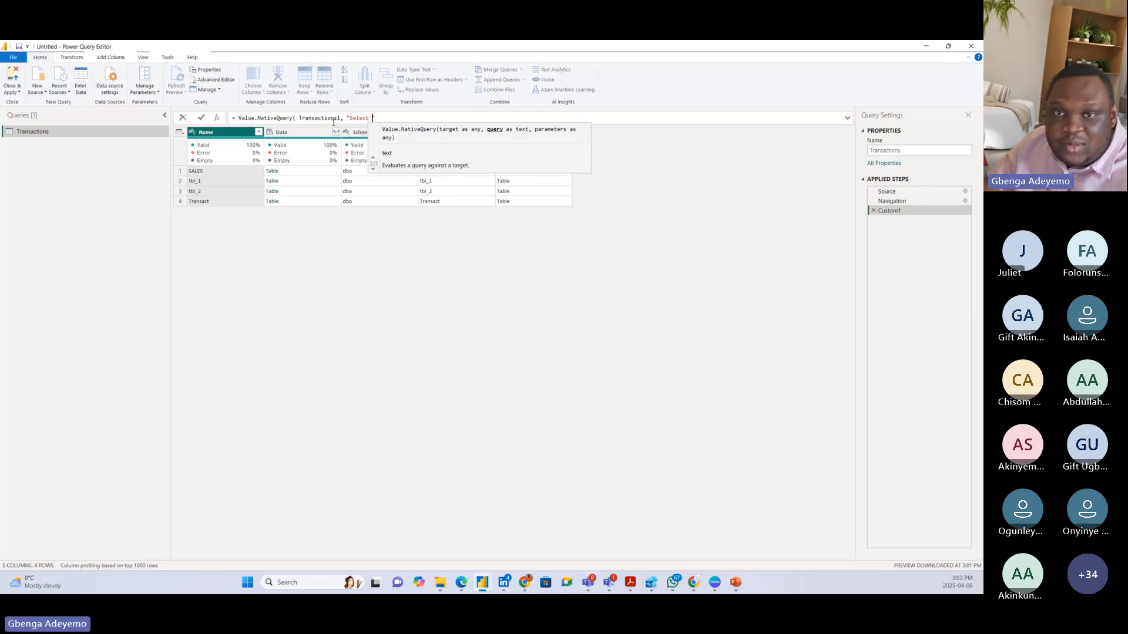
type("* ")
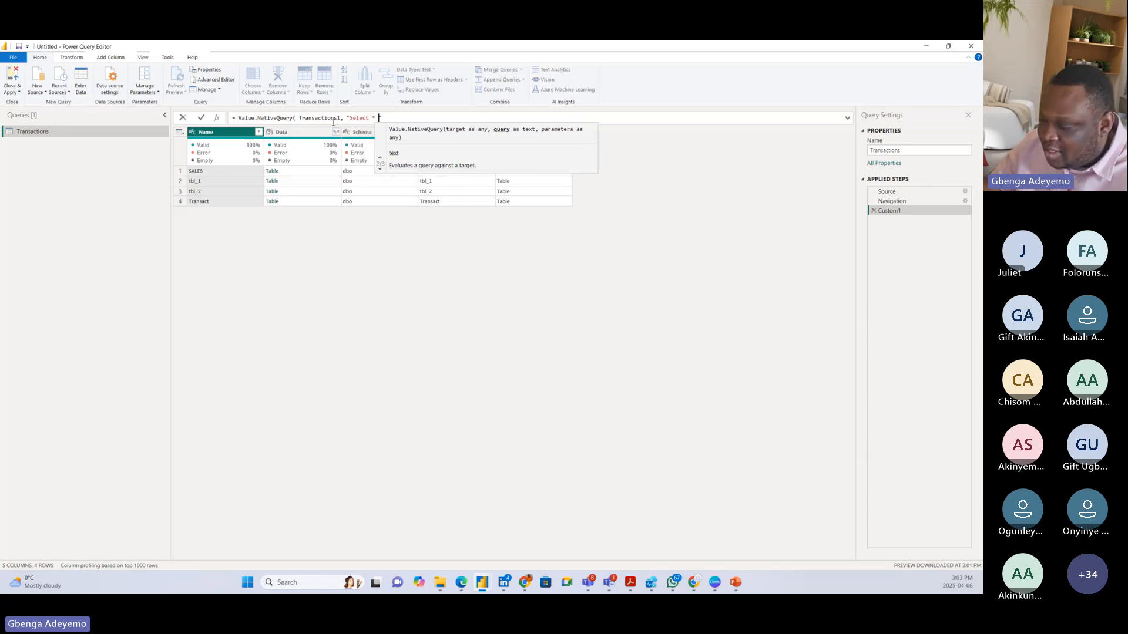
type("from S")
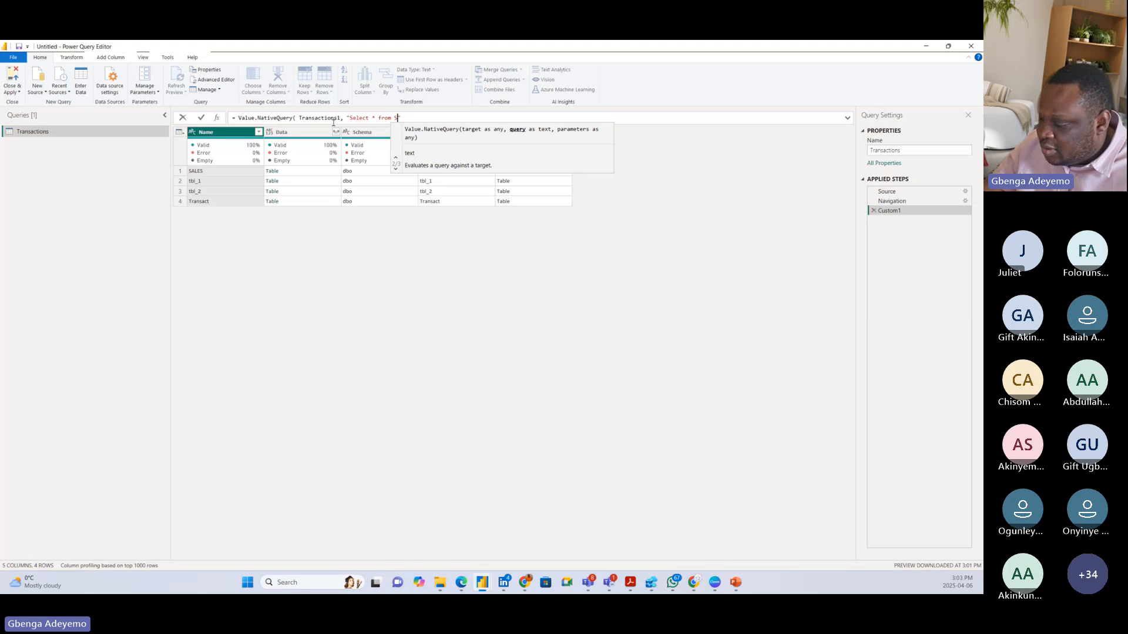
type("ALES\"")
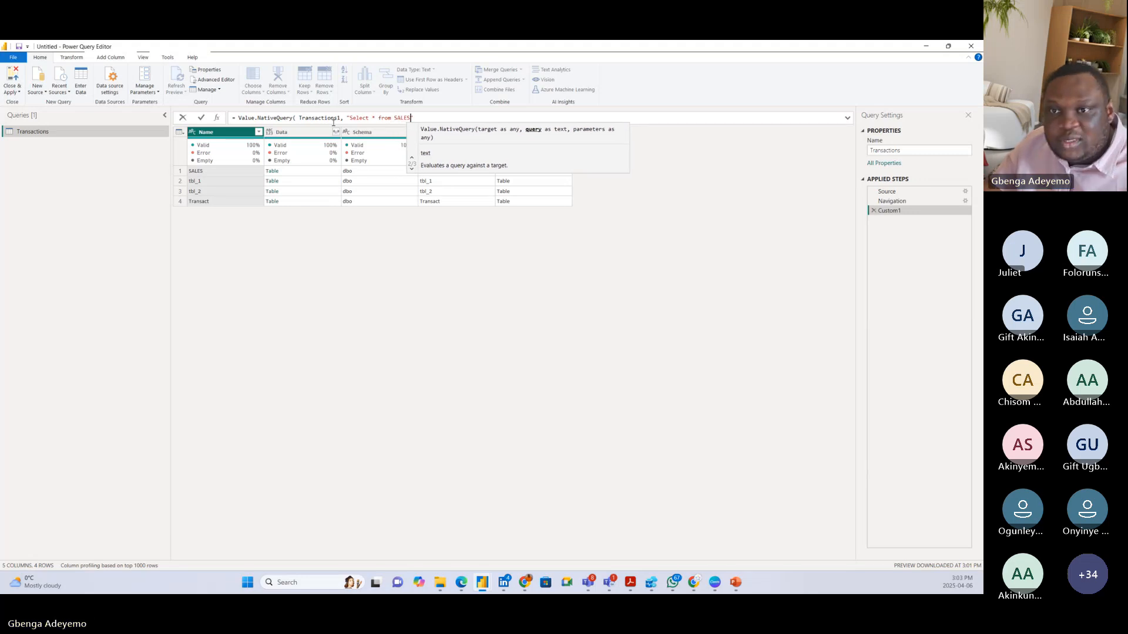
left_click(426, 119)
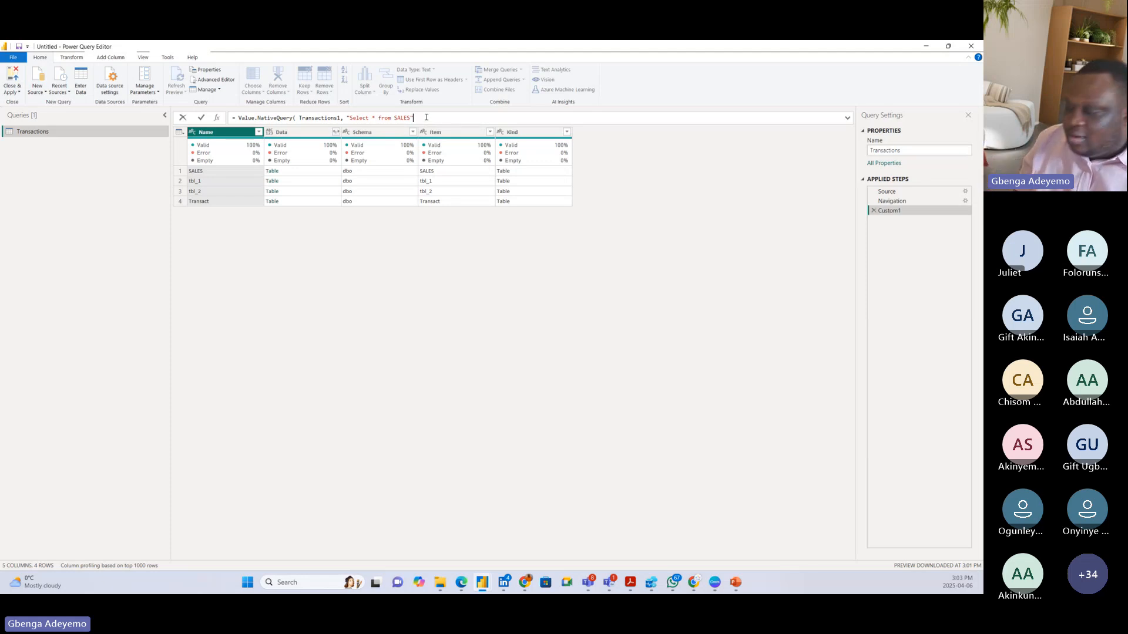
type(")")
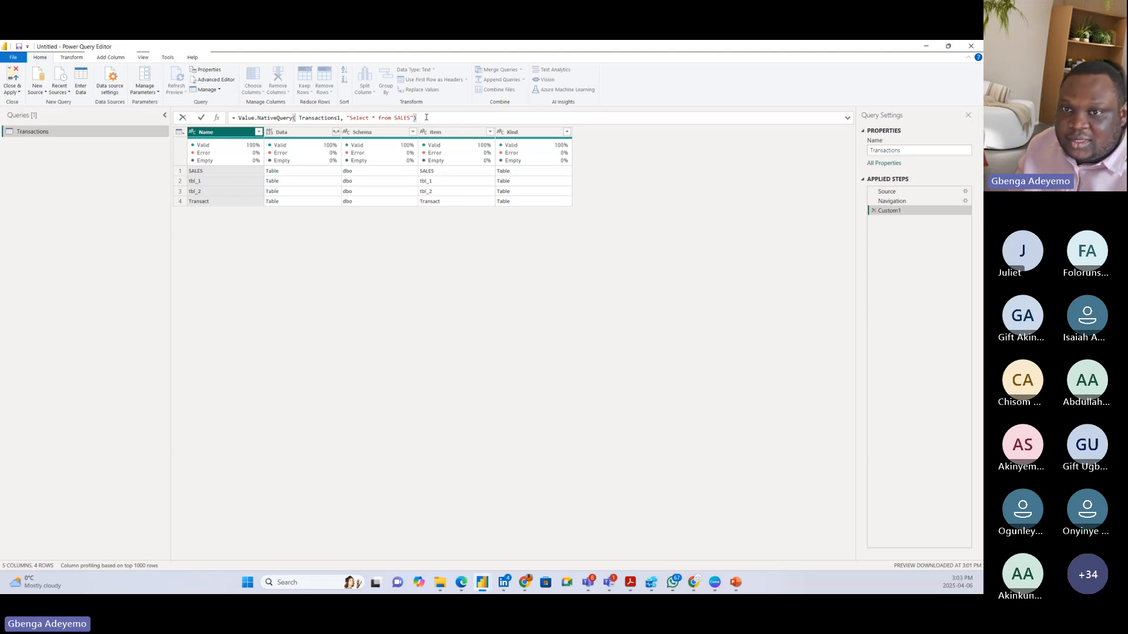
key("Return")
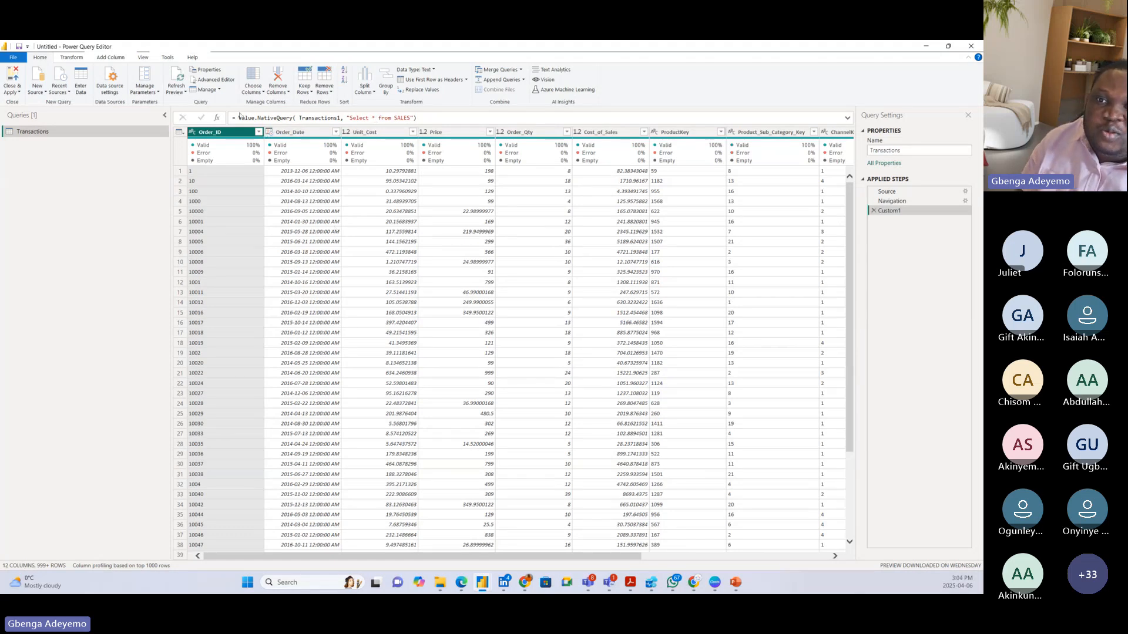
double_click(311, 118)
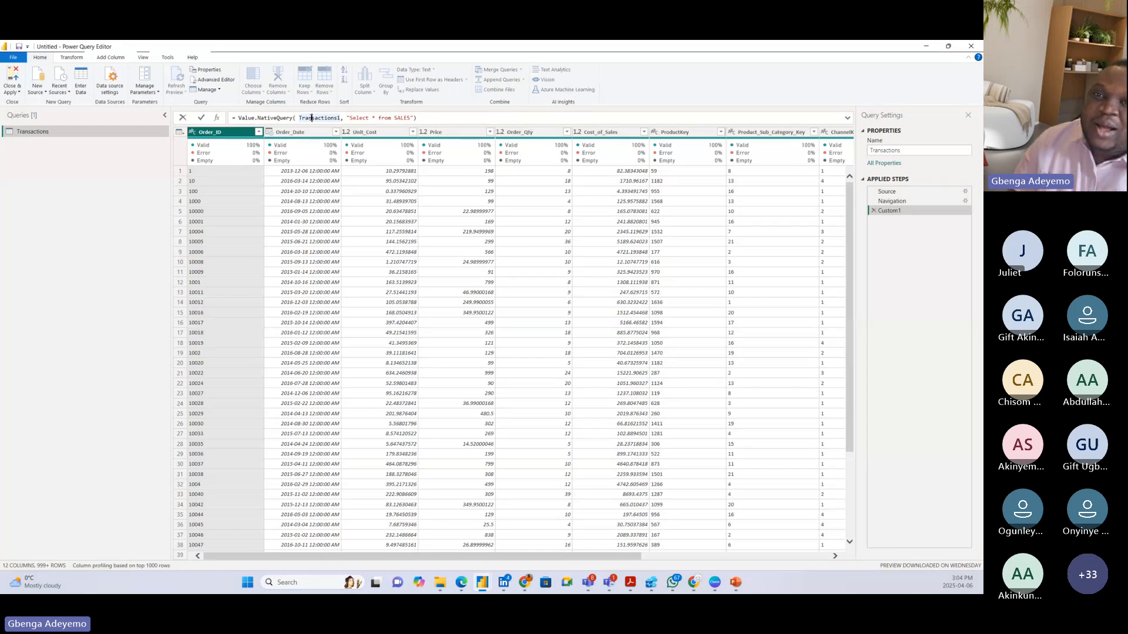
left_click(377, 118)
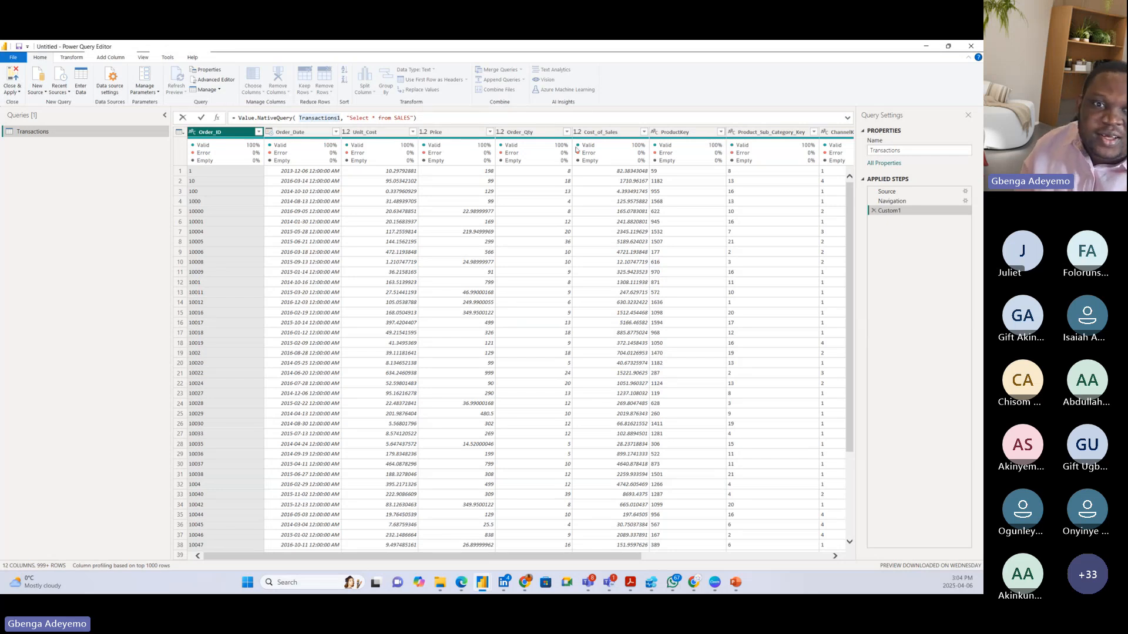
Filter the ProductKey column to keep only keys 1006, 1007, 1009, 1012, 1018, 1020, 1023, 1028 and 1030
left_click(721, 133)
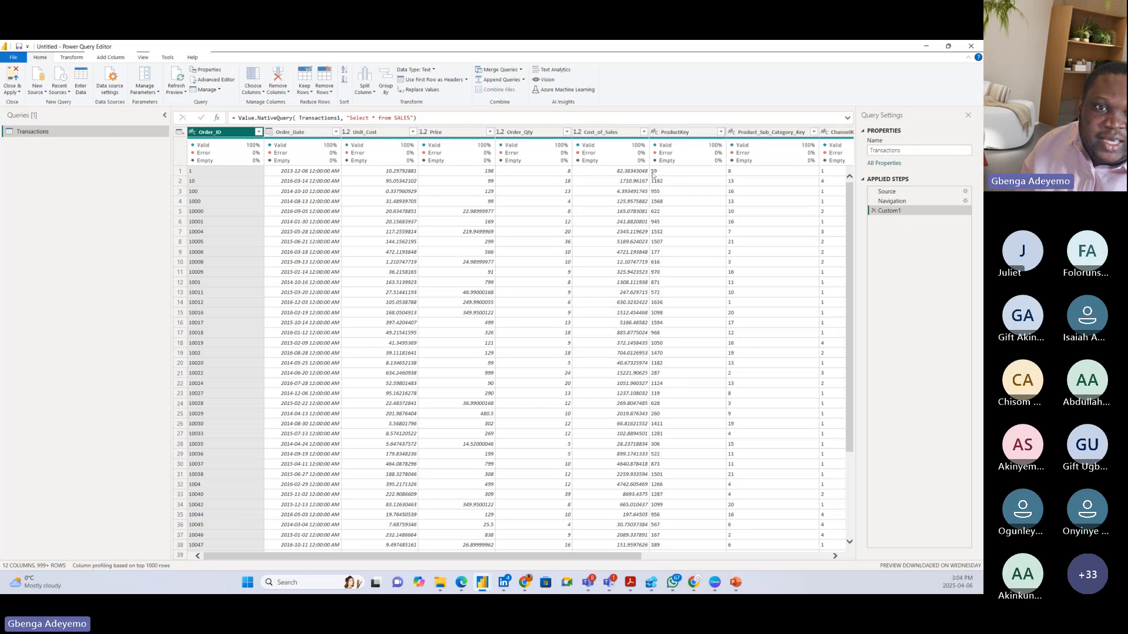
left_click(722, 132)
left_click(585, 233)
left_click(598, 252)
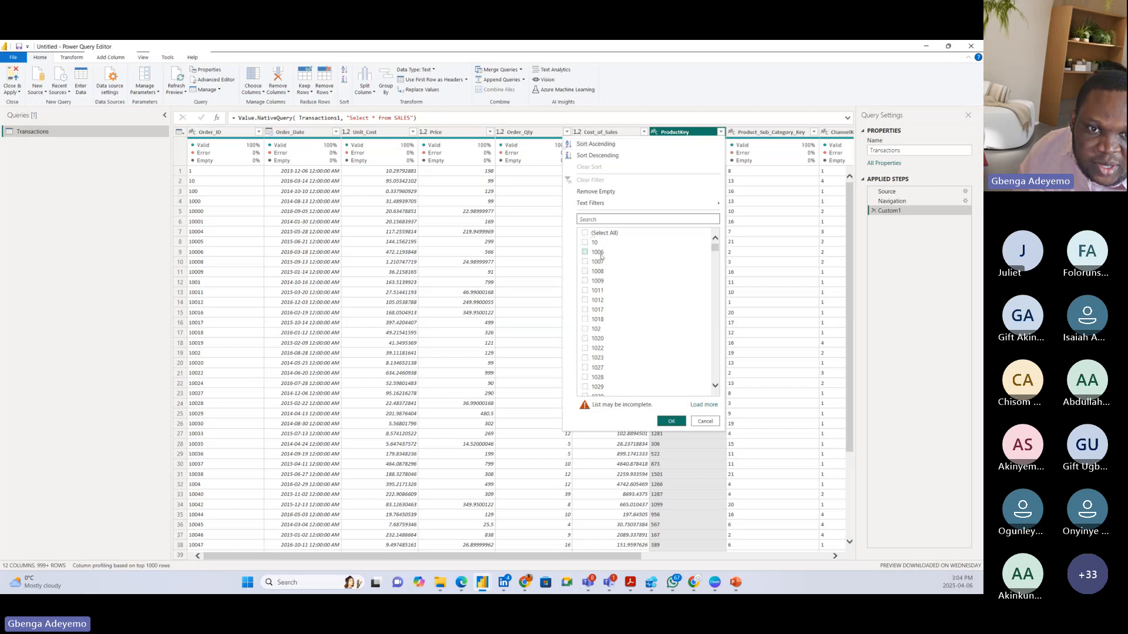
left_click(598, 262)
left_click(597, 280)
left_click(597, 300)
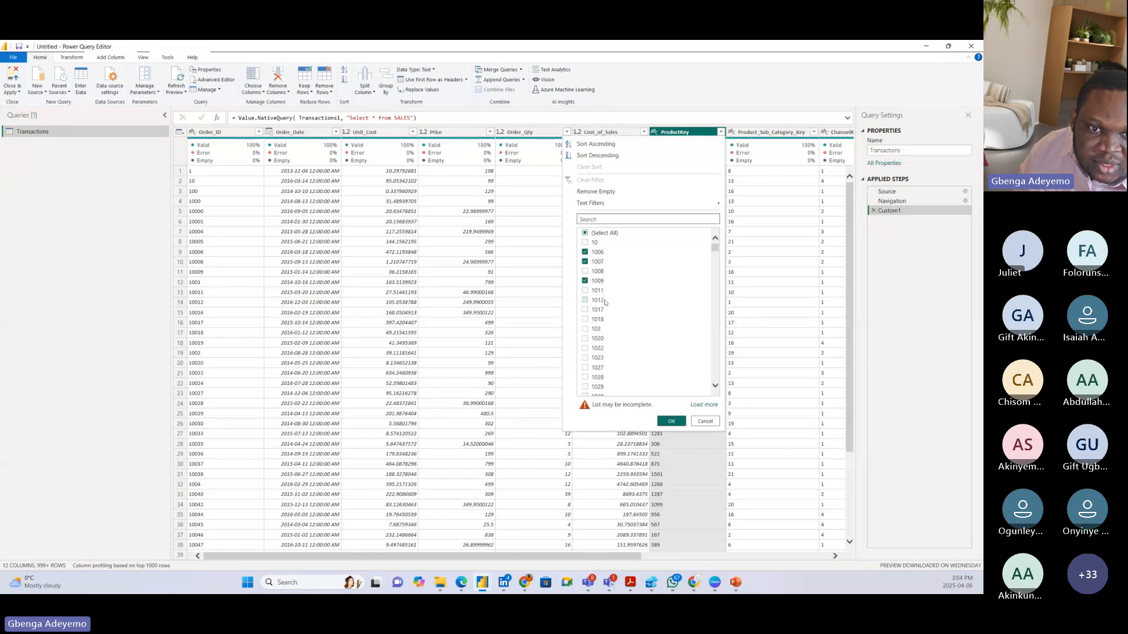
left_click(597, 319)
left_click(597, 339)
left_click(597, 358)
left_click(598, 377)
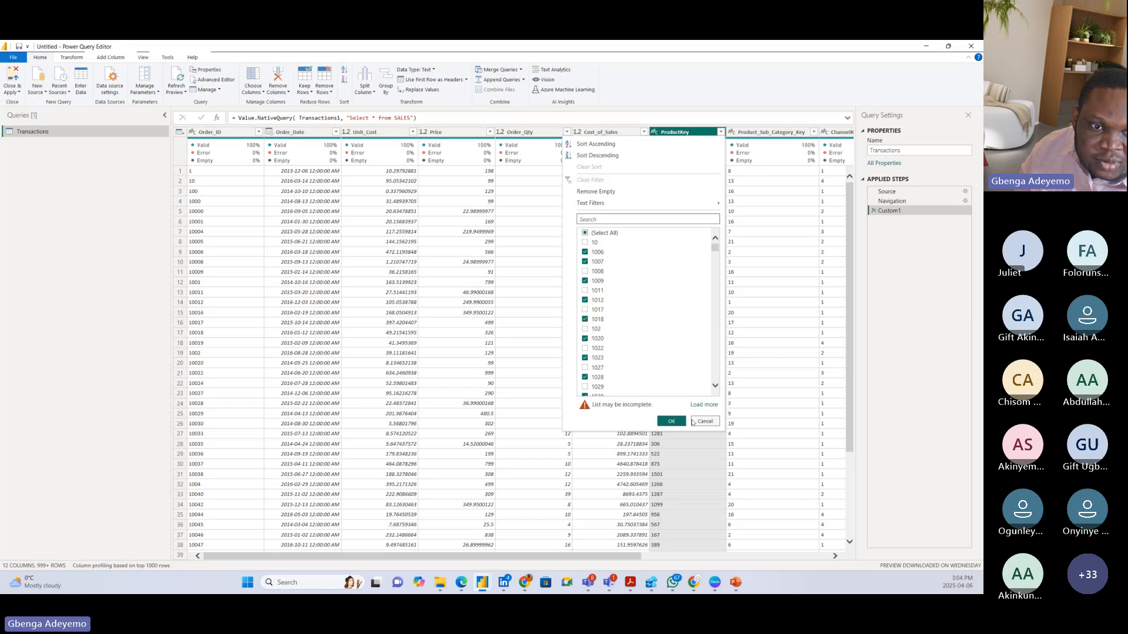
left_click(673, 422)
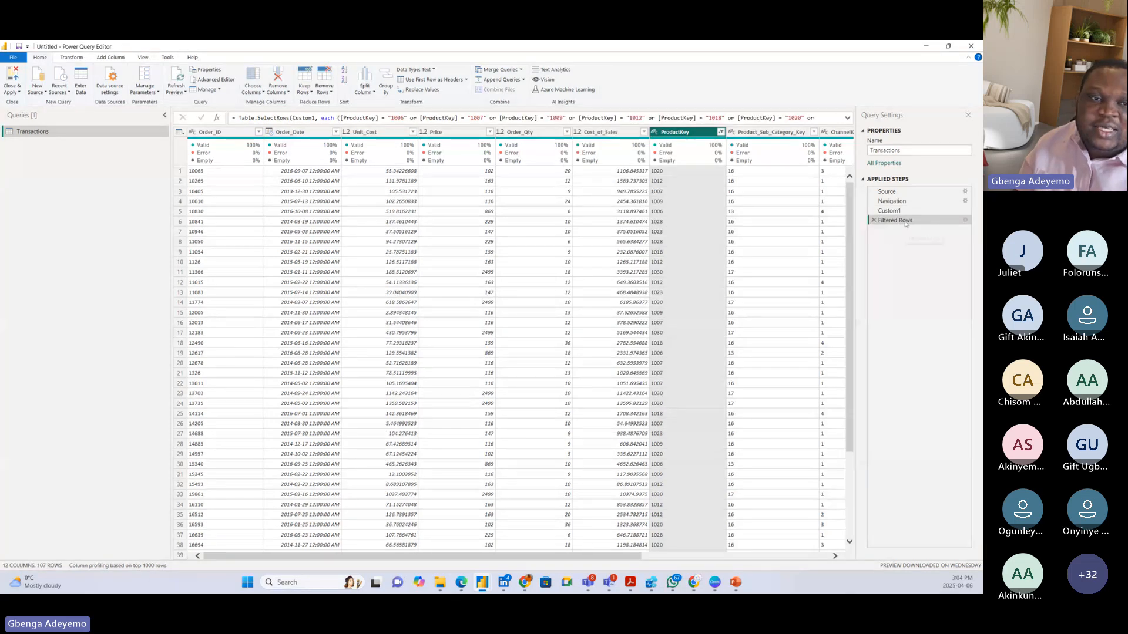
Check whether the Filtered Rows step offers View Native Query
right_click(906, 222)
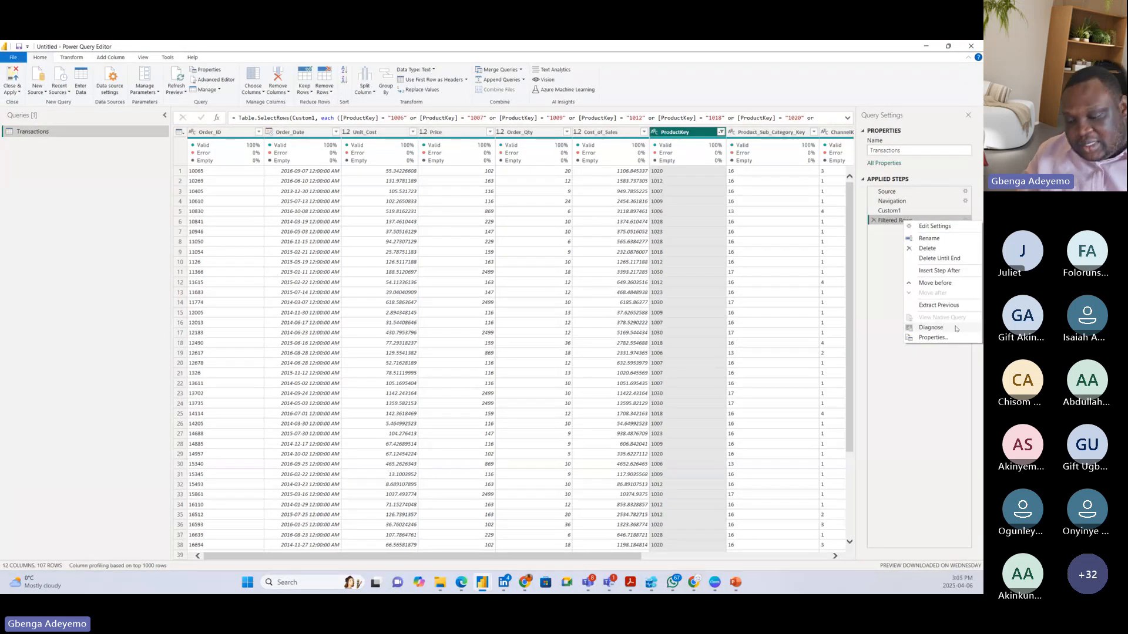
left_click(887, 282)
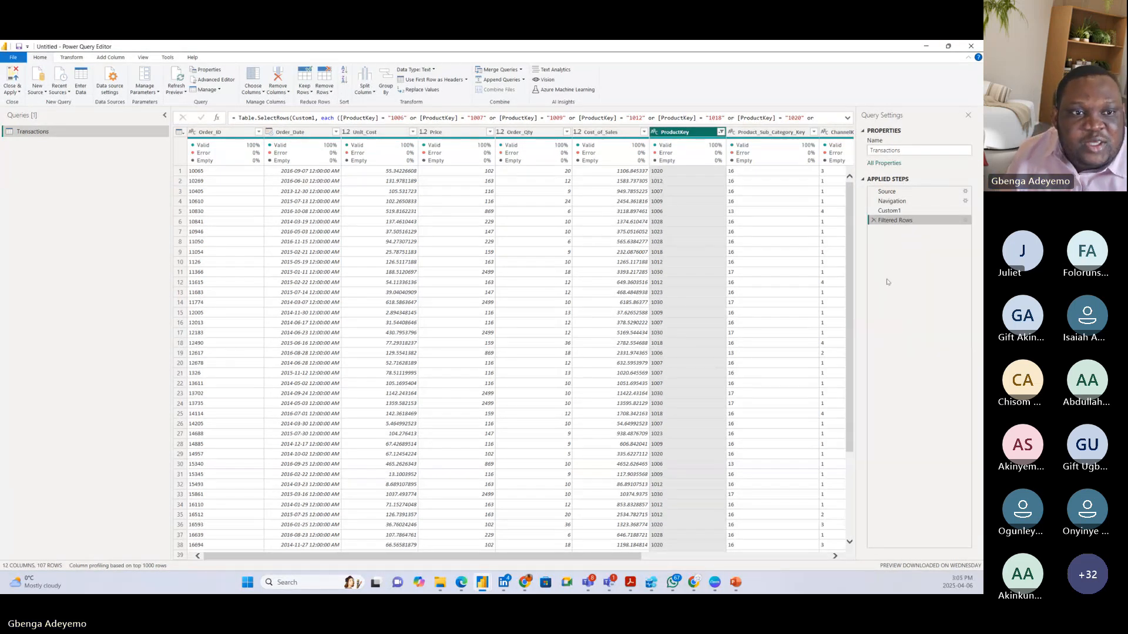
Reopen the Custom1 step's formula and add null as the parameters argument after "Select * from SALES"
left_click(890, 210)
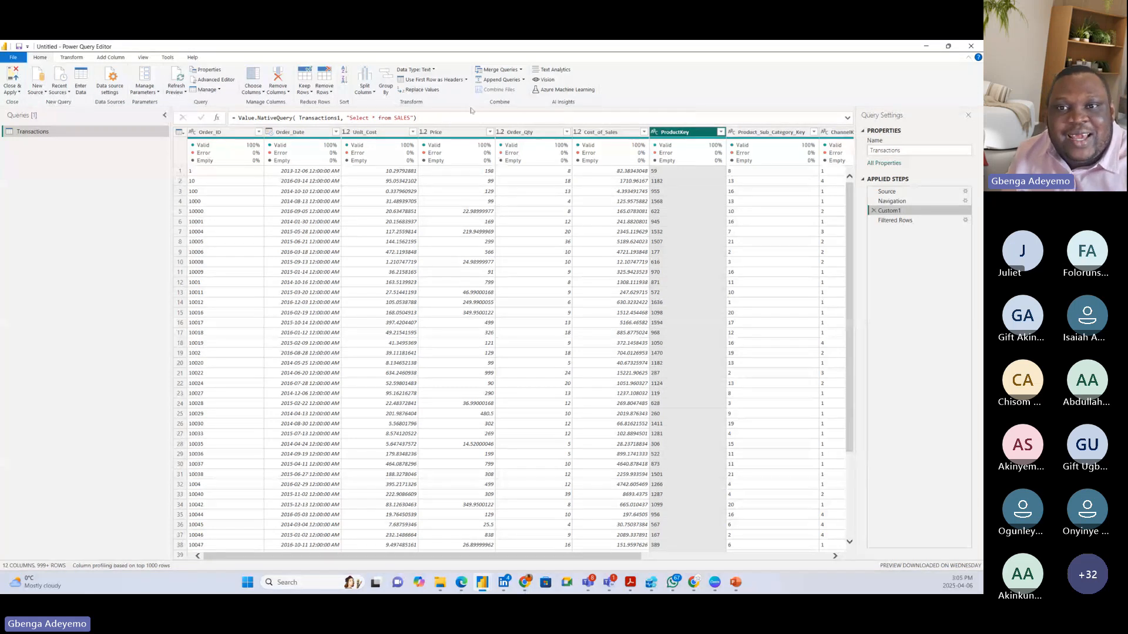
left_click(433, 117)
key("BackSpace")
type(", ")
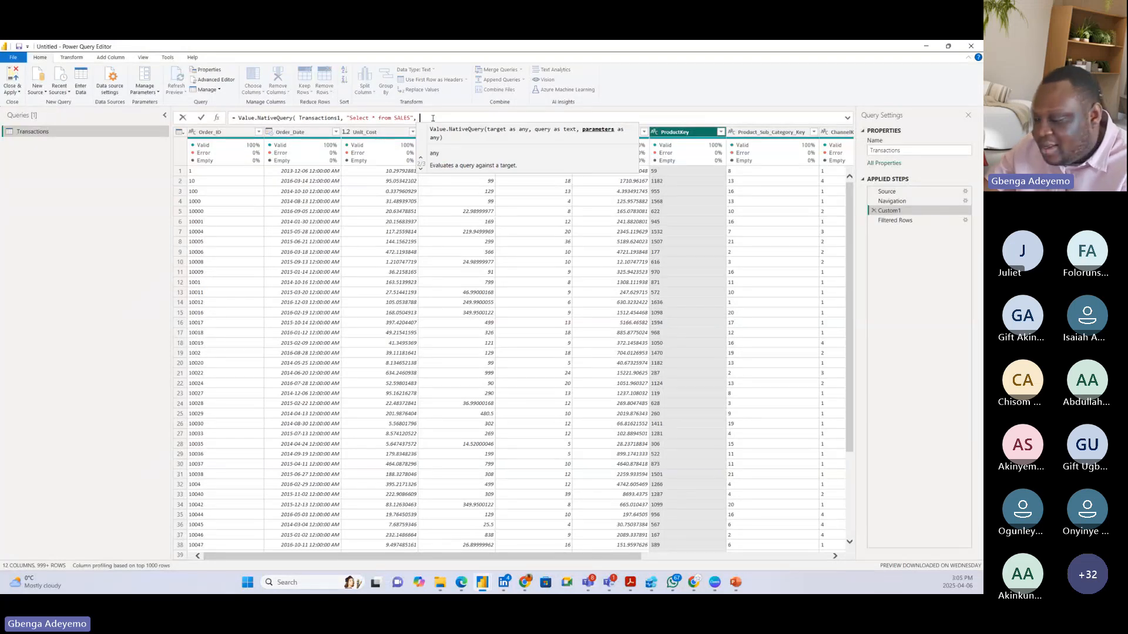
type("null")
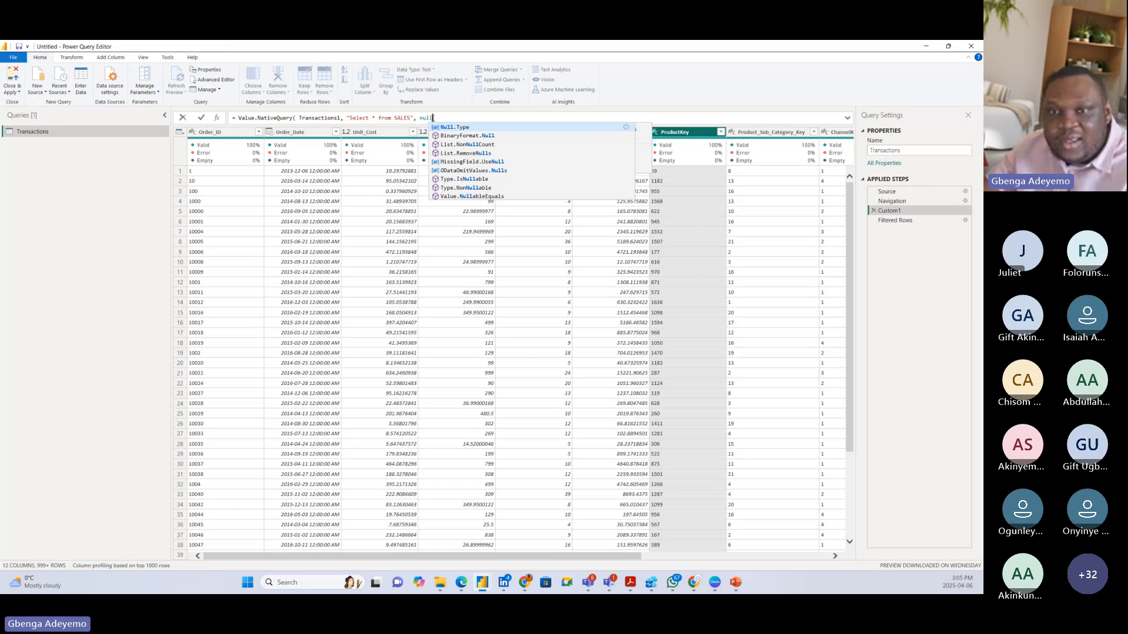
type(",")
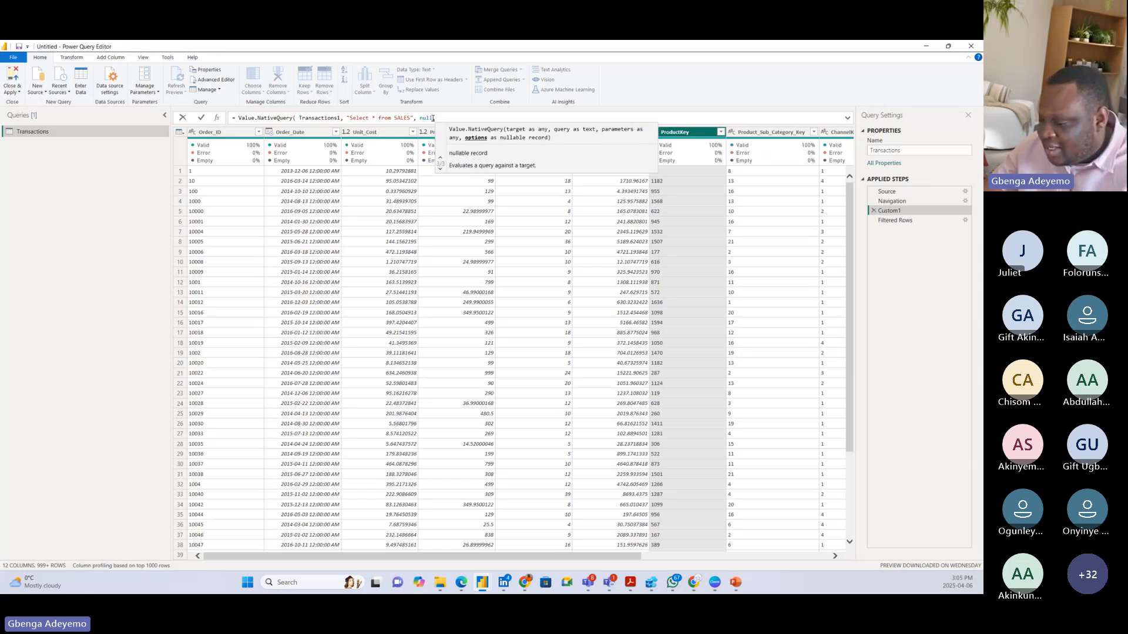
Add [EnableFolding=true] as the options argument of Value.NativeQuery, close the parenthesis and commit the formula
type(" []")
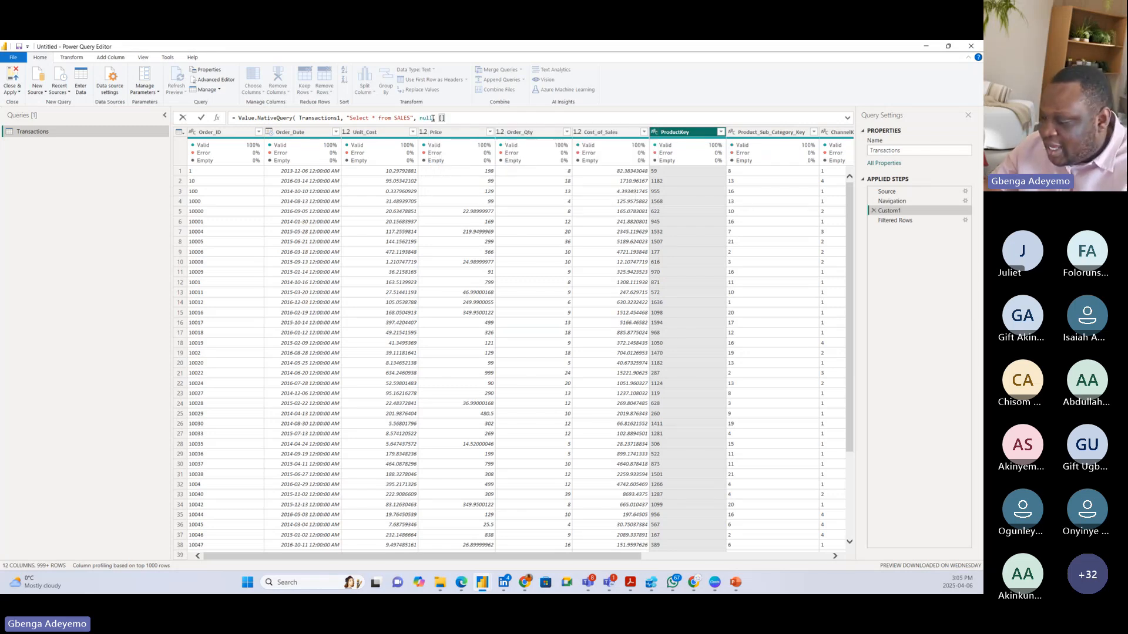
type("Enable")
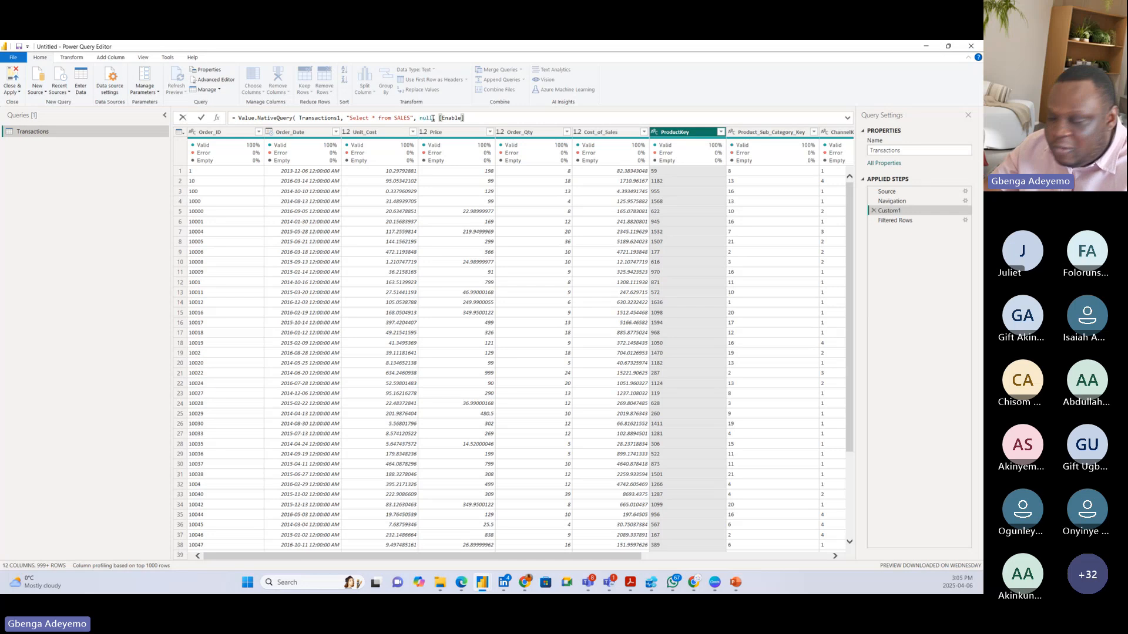
type("Folding")
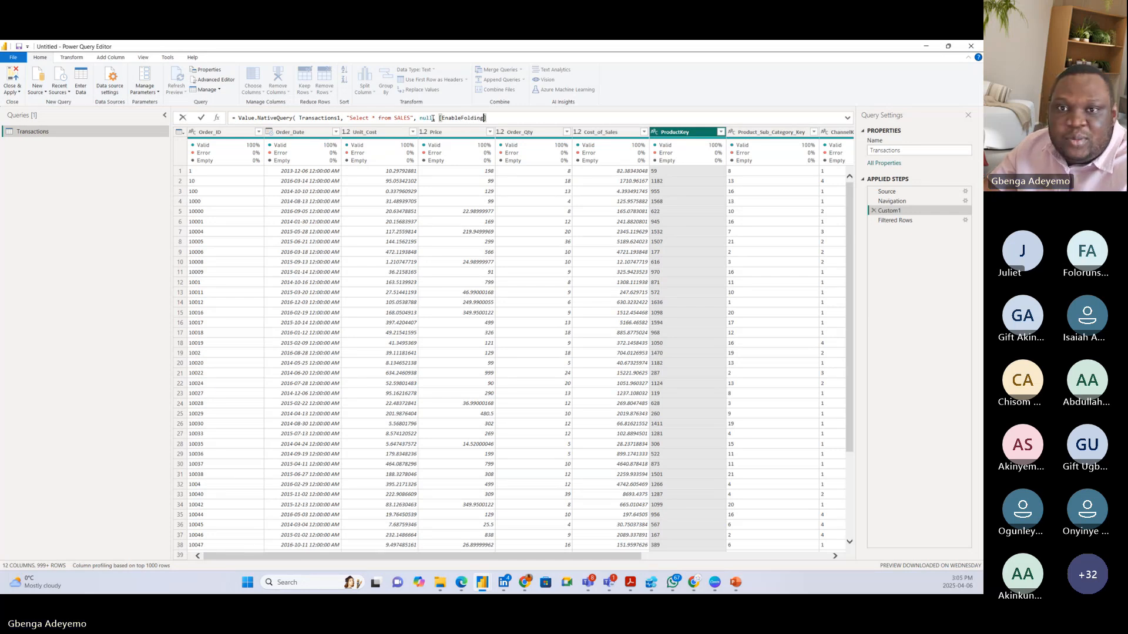
type("=true")
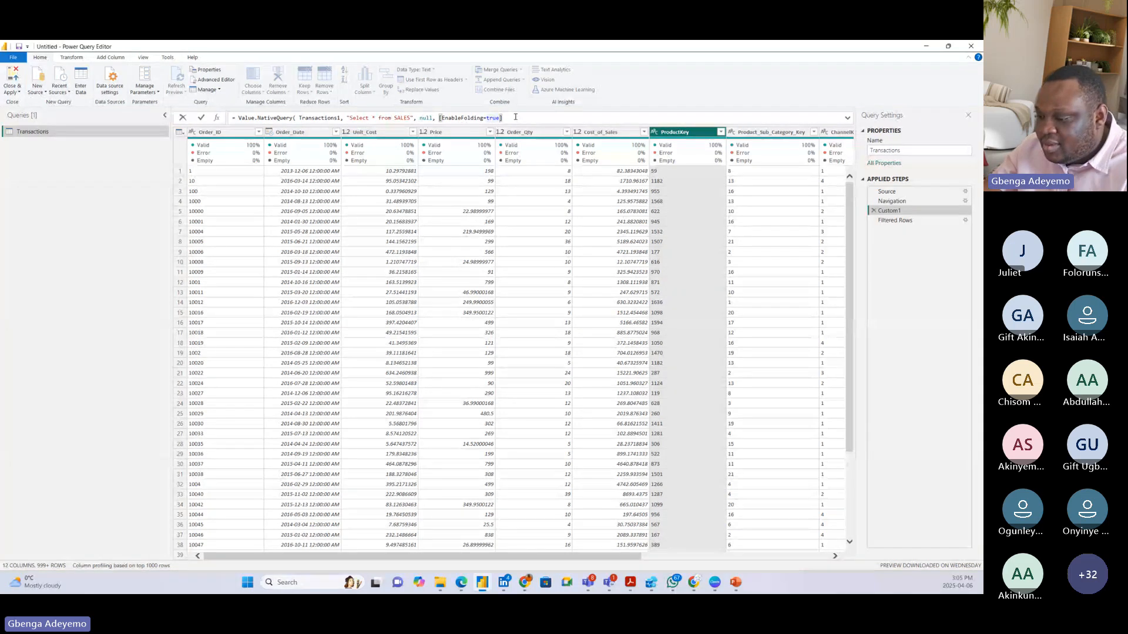
type(")")
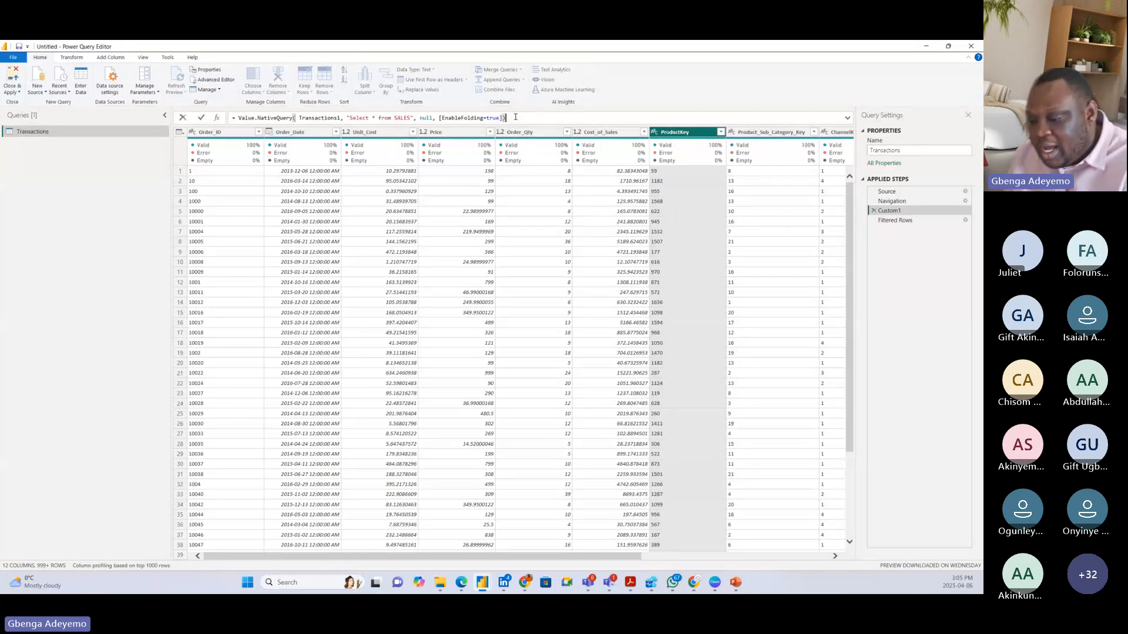
key("Return")
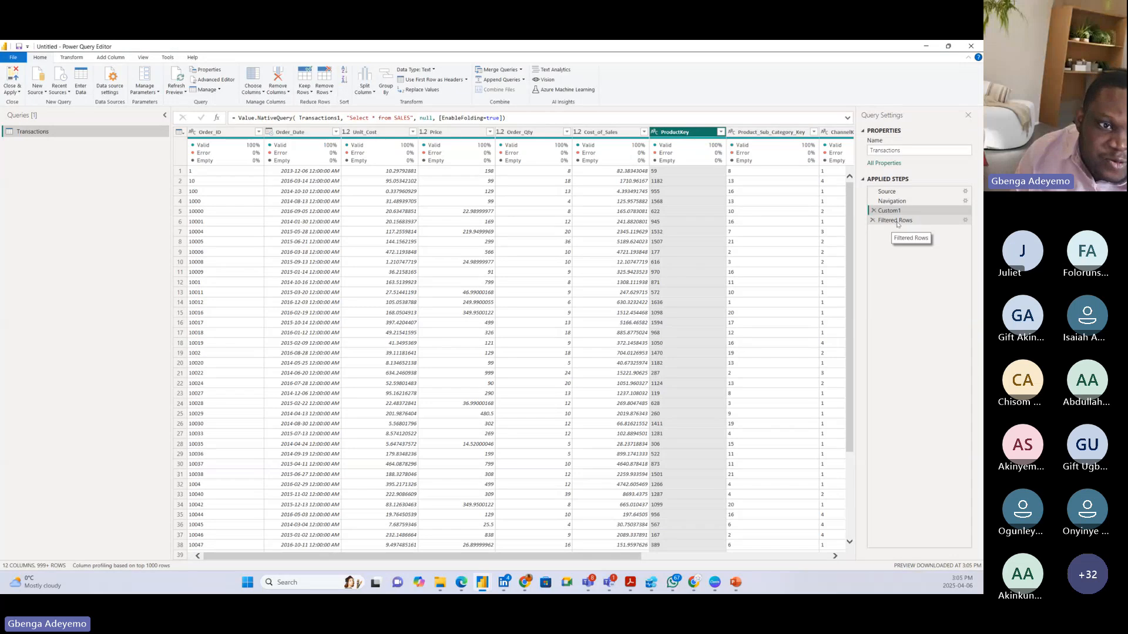
Recheck View Native Query availability for the Filtered Rows step and compare that step with the Custom1 formula
right_click(898, 222)
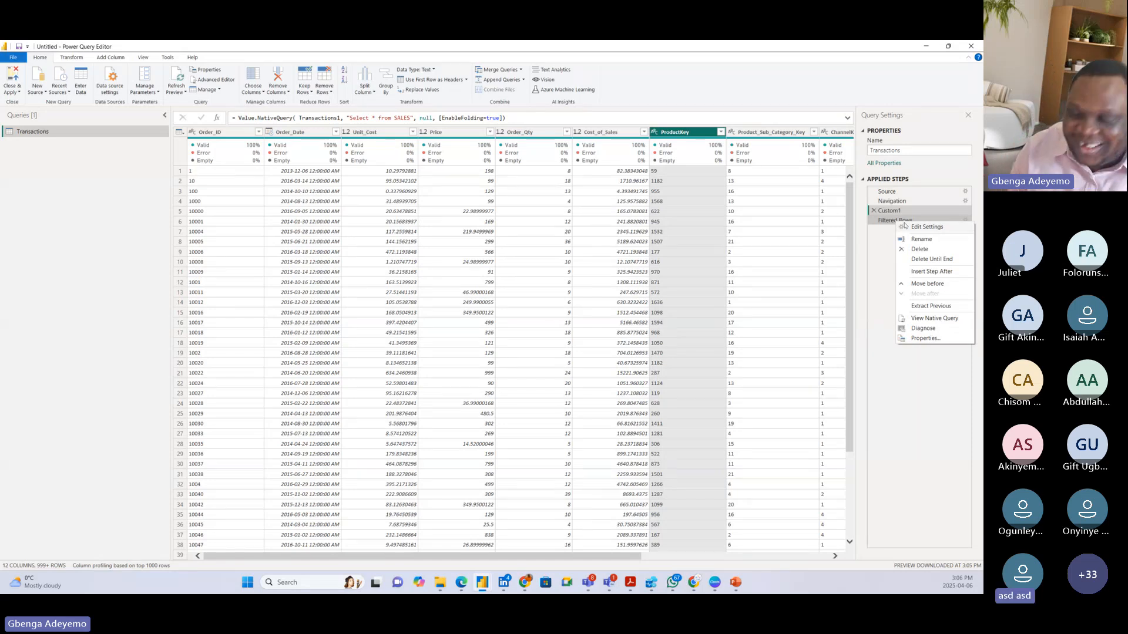
left_click(893, 294)
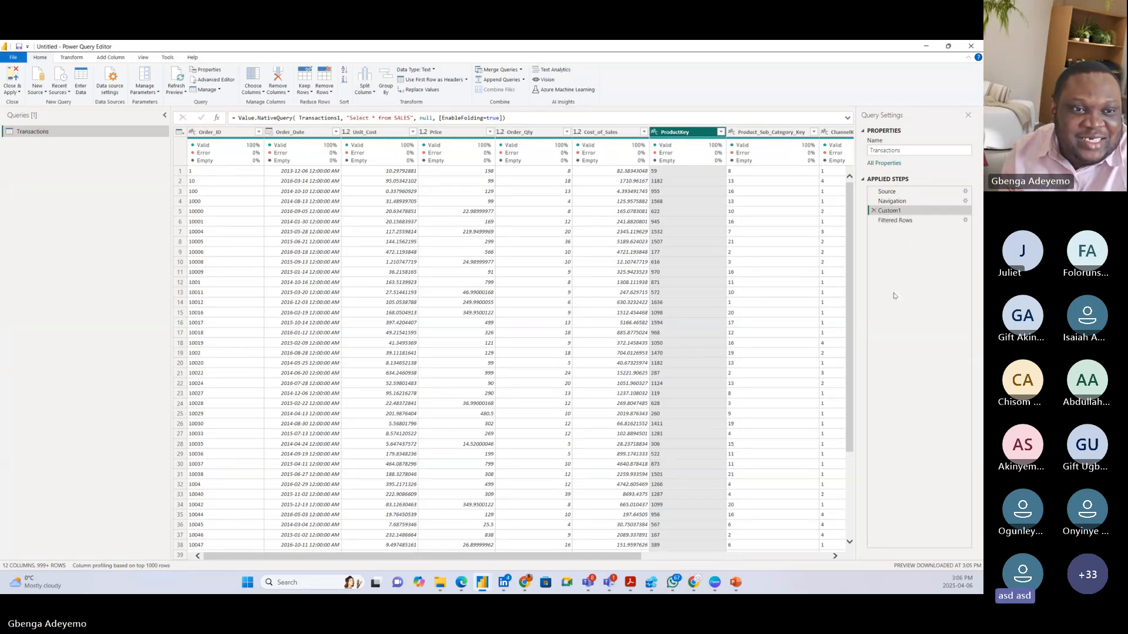
right_click(905, 222)
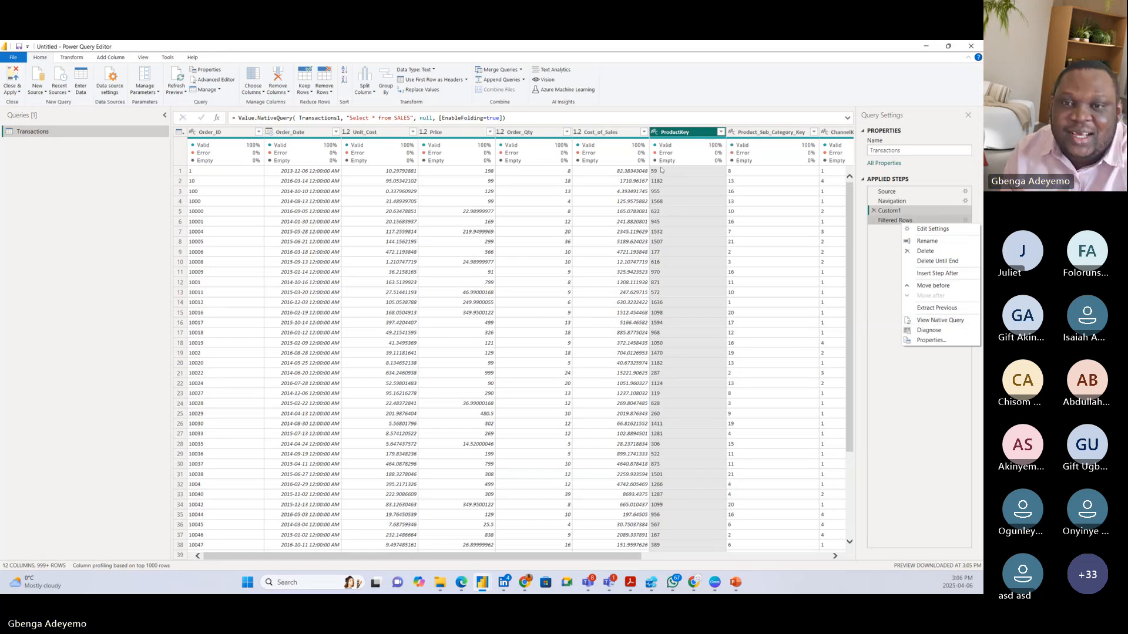
left_click(528, 116)
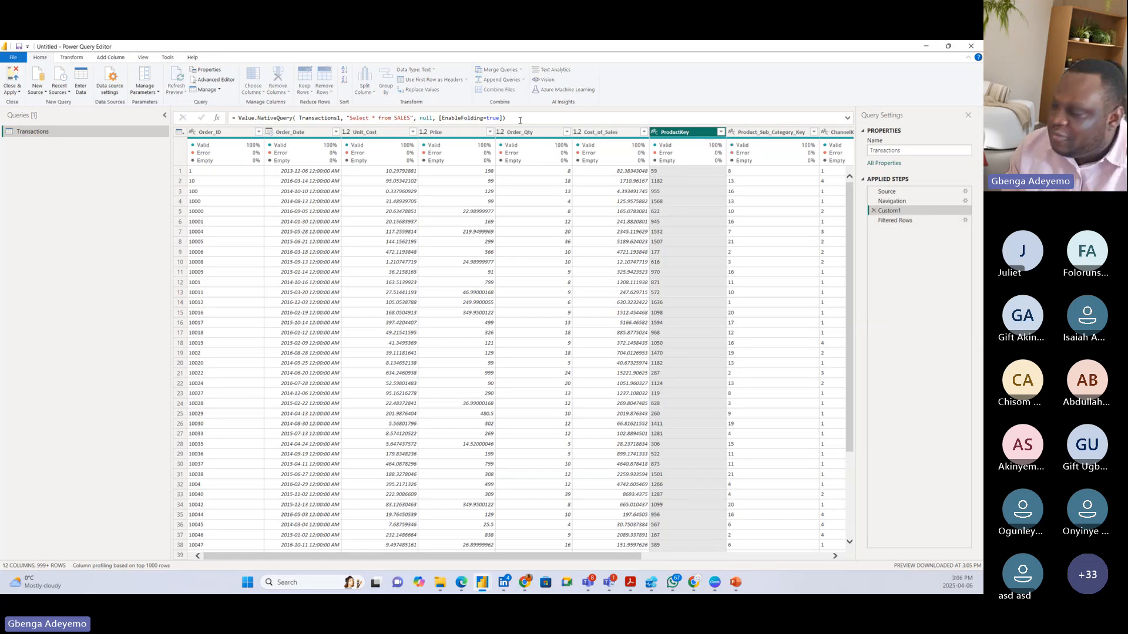
left_click(520, 120)
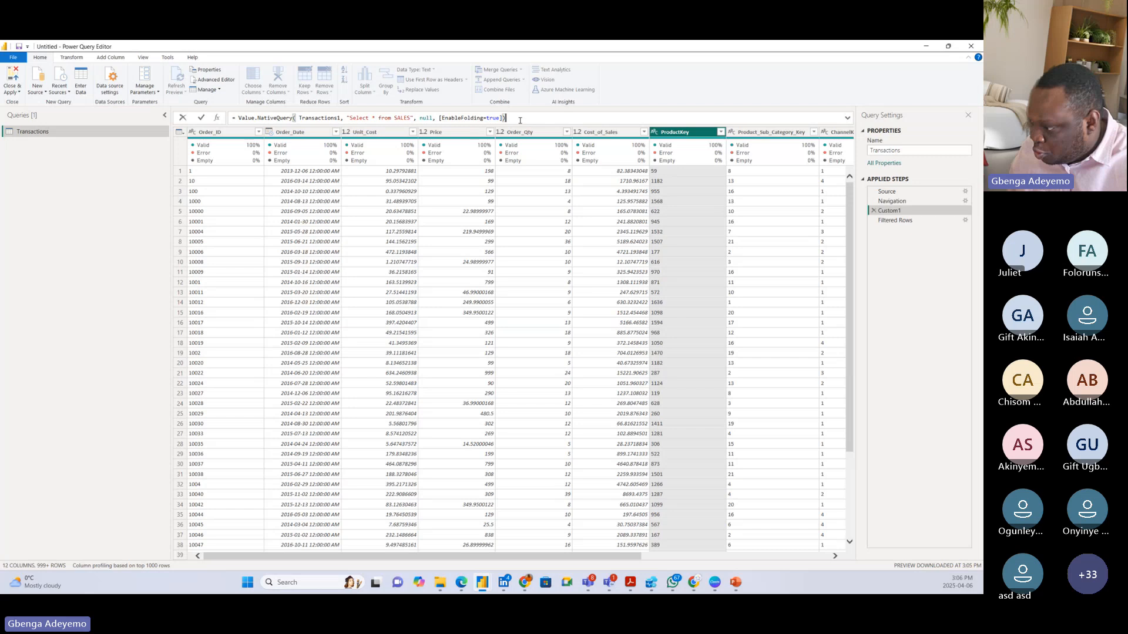
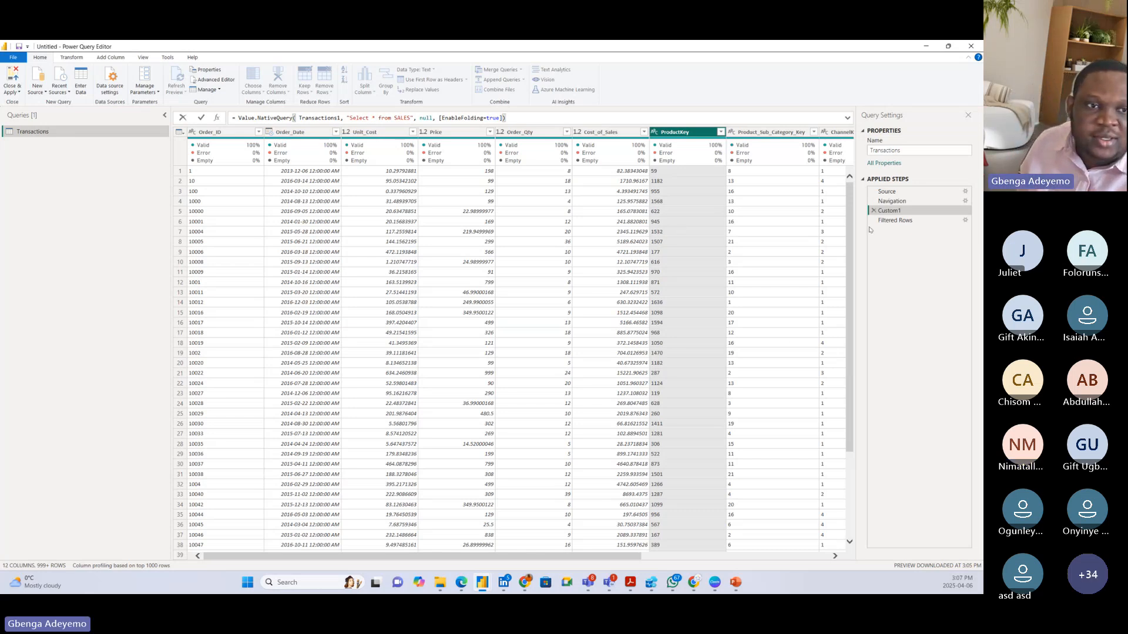
left_click(901, 221)
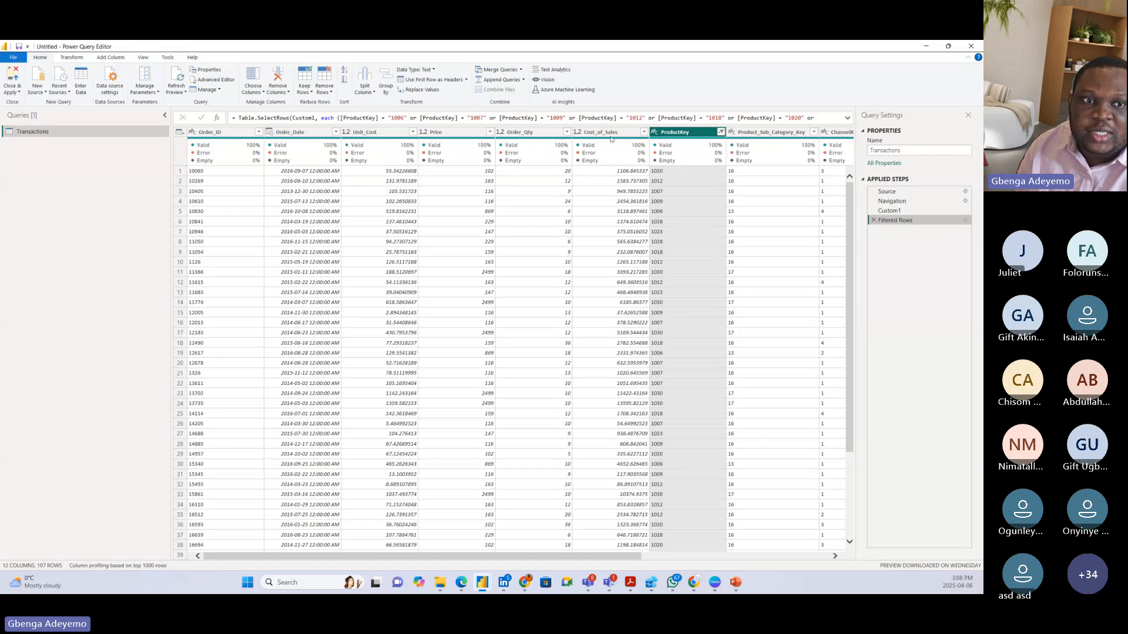
left_click(898, 211)
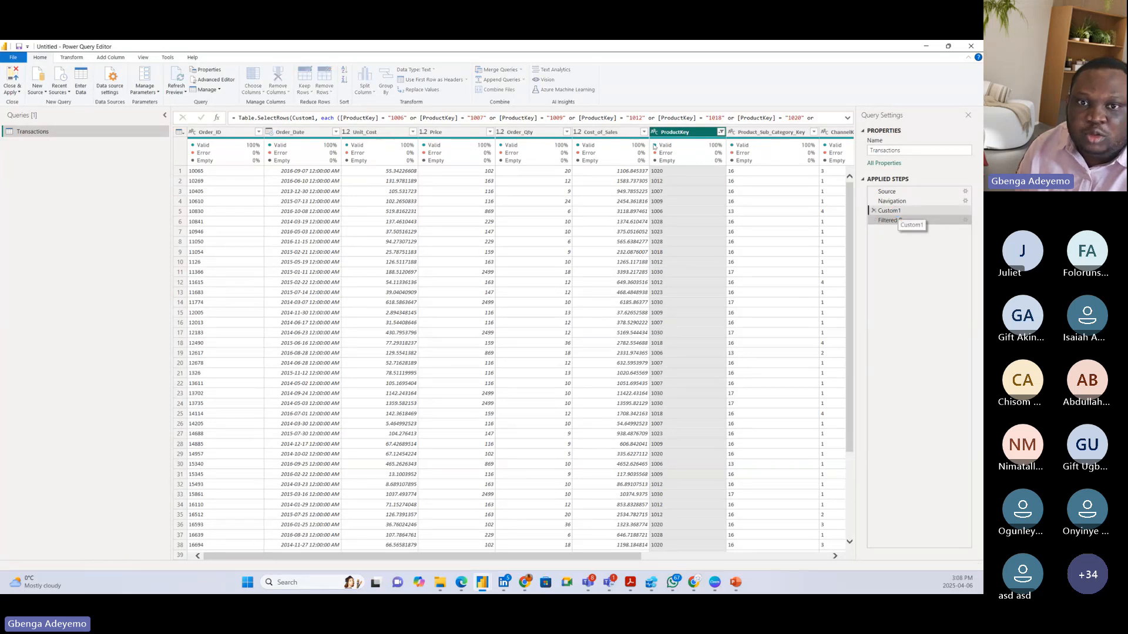
right_click(904, 220)
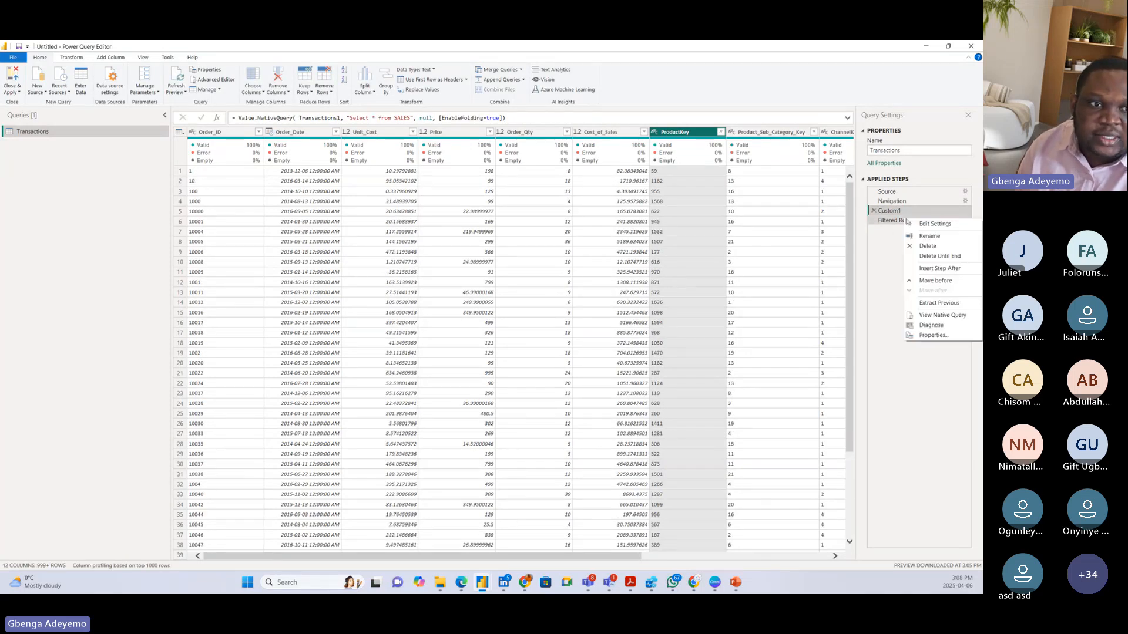
left_click(887, 247)
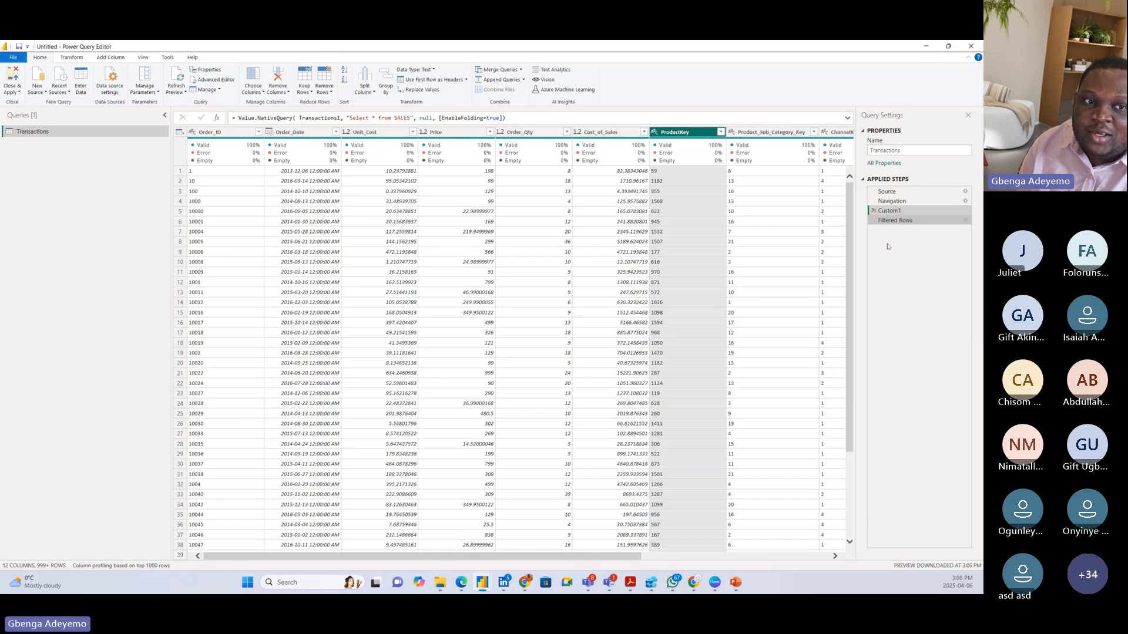
Change the Order_ID column's data type to Whole Number after the Filtered Rows step
left_click(894, 220)
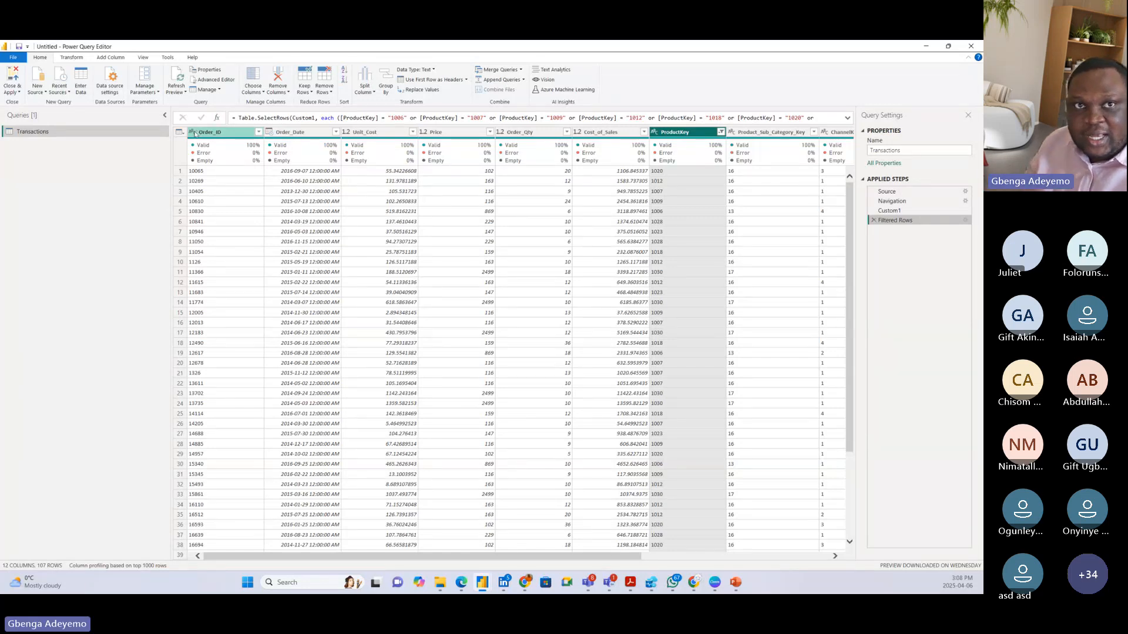
left_click(194, 132)
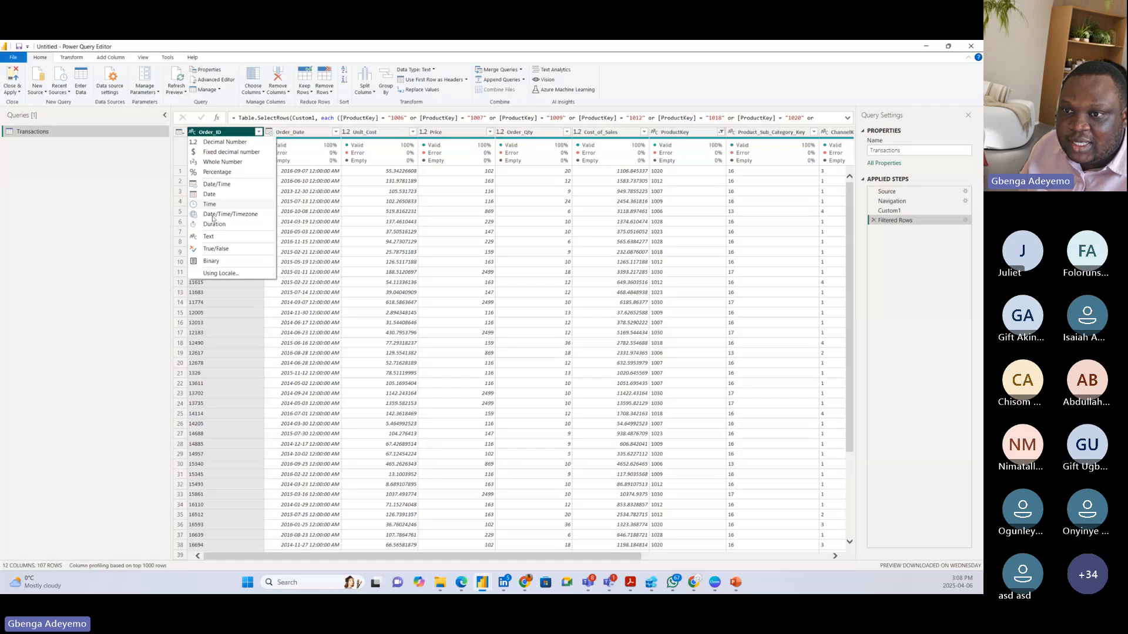
left_click(219, 166)
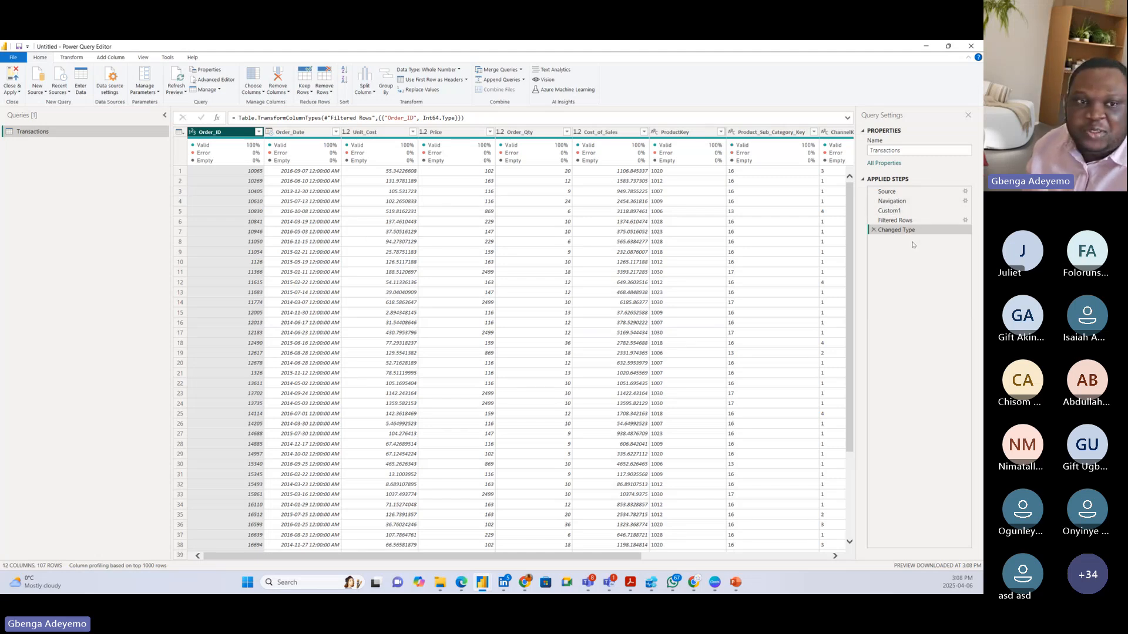
Check whether the Changed Type step offers View Native Query and review the Custom1 formula
right_click(894, 231)
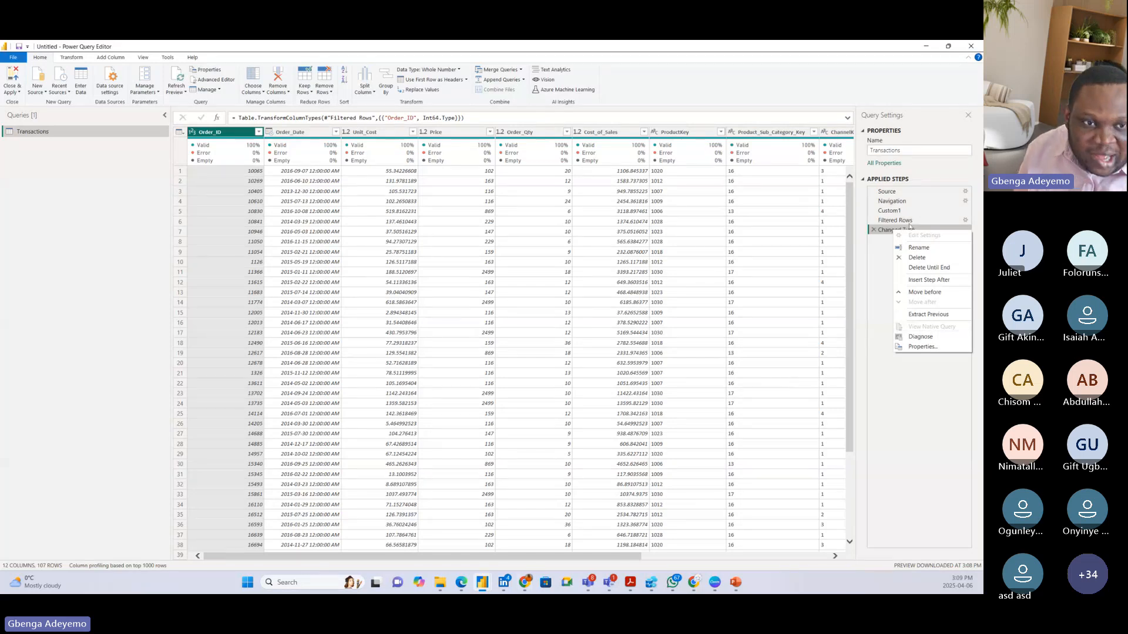
left_click(902, 213)
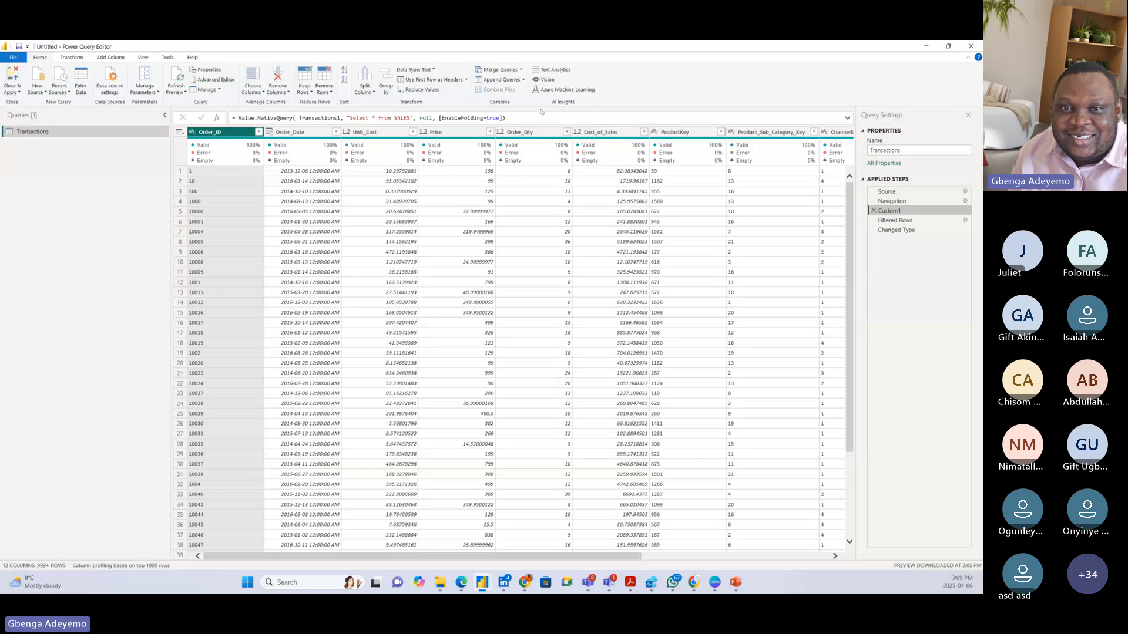
left_click(515, 117)
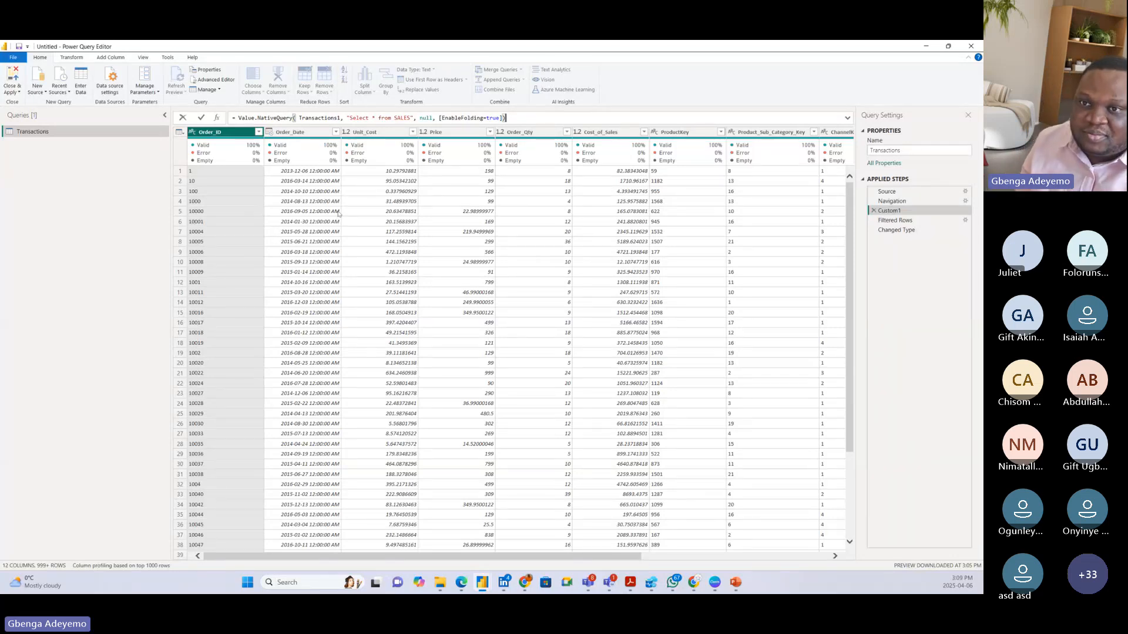
left_click(371, 117)
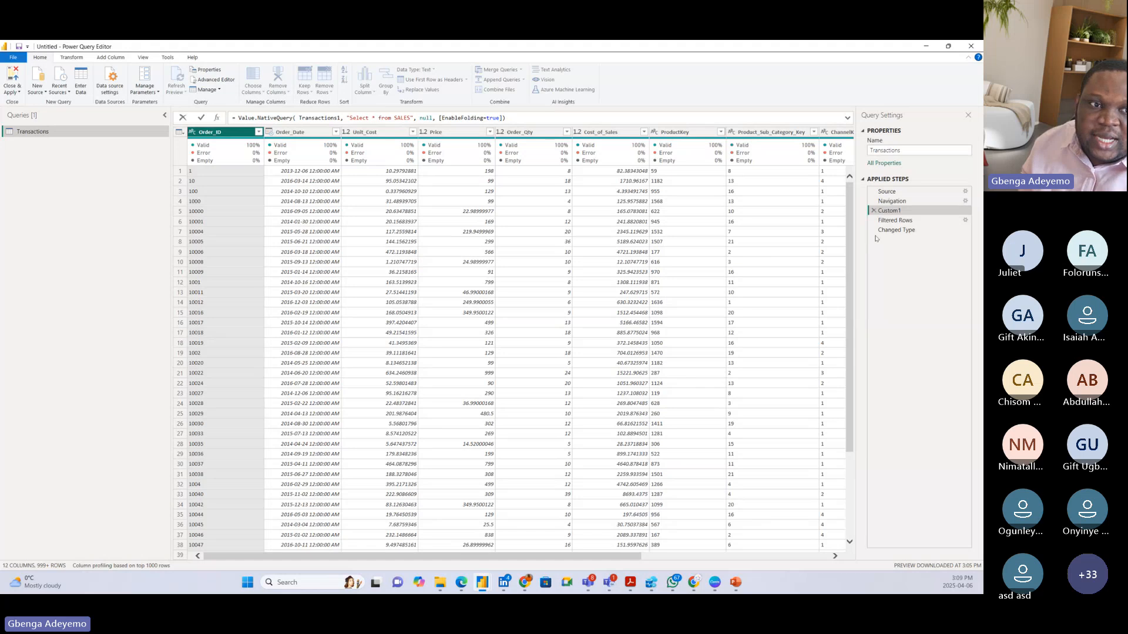
left_click(905, 233)
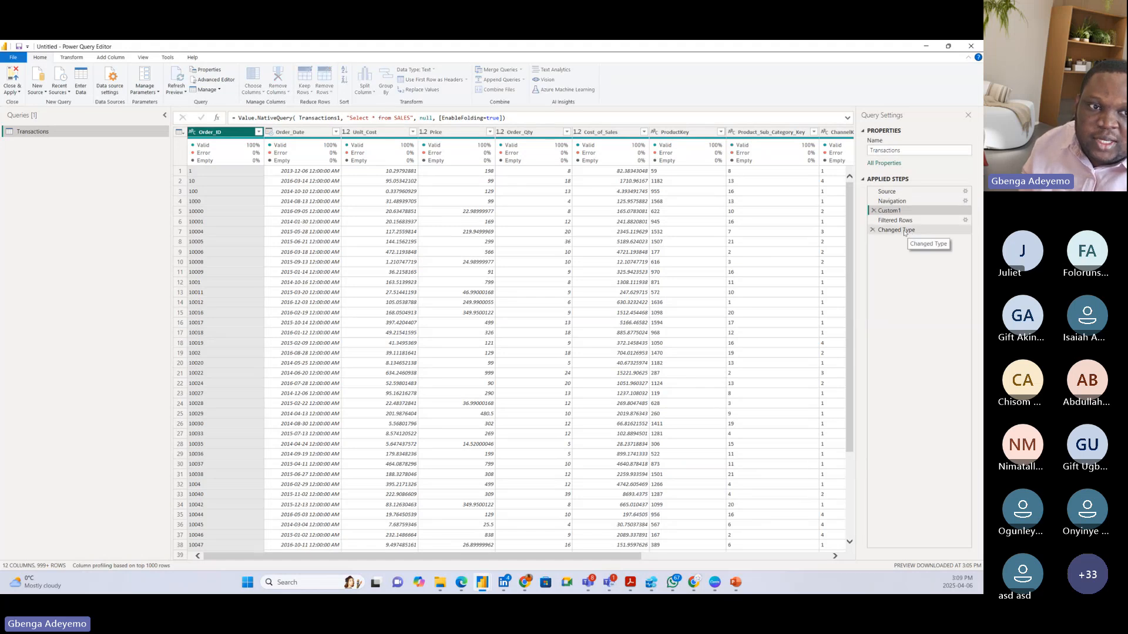
right_click(899, 233)
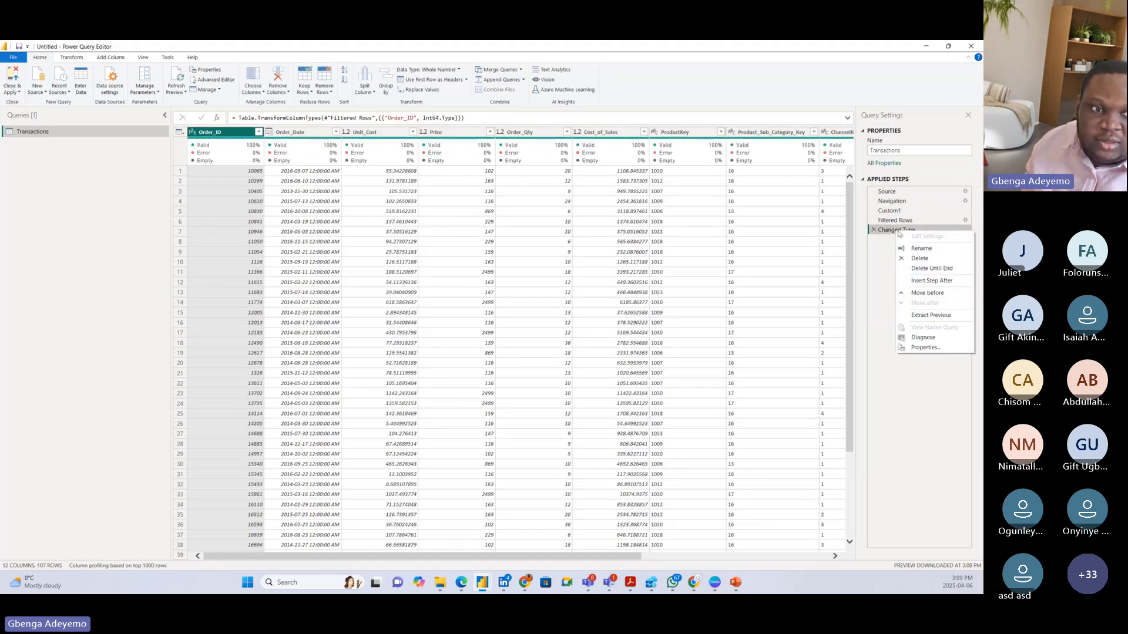
Delete the Changed Type step from the applied steps
left_click(873, 229)
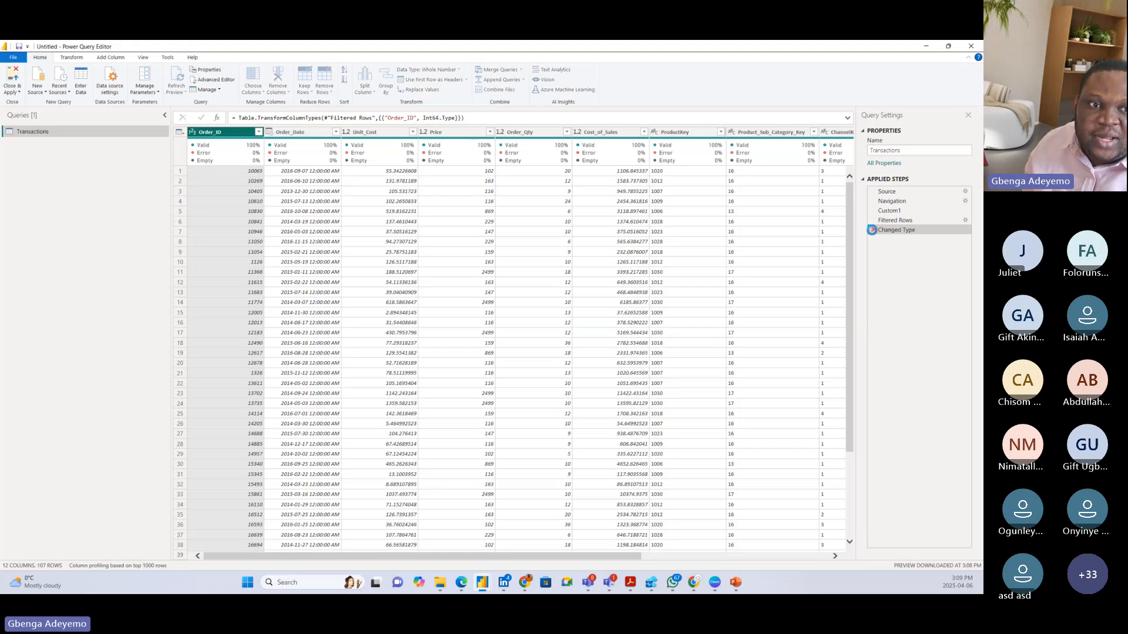
left_click(873, 229)
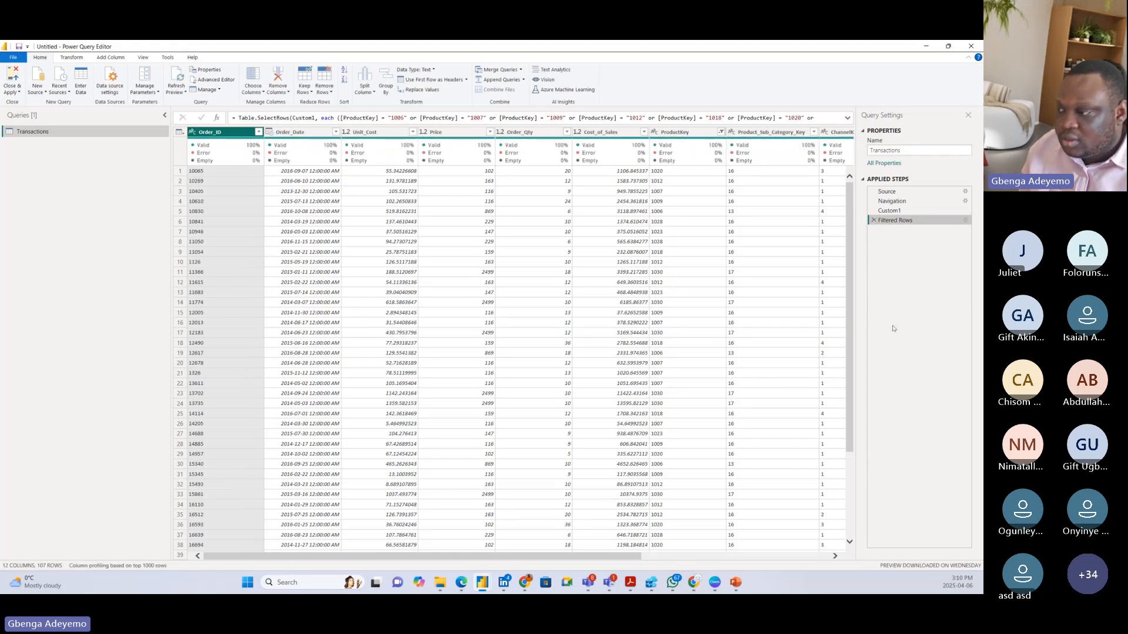
Display the Custom1 formula and highlight it from the asterisk of the SALES query through the EnableFolding option
left_click(890, 212)
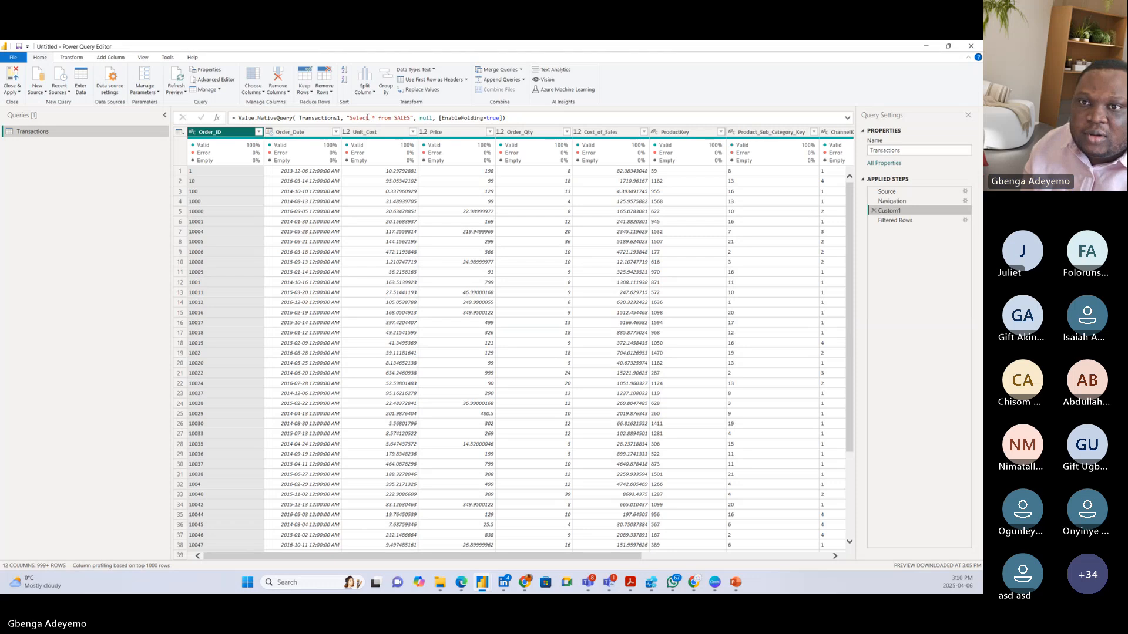
left_click_drag(371, 120, 373, 139)
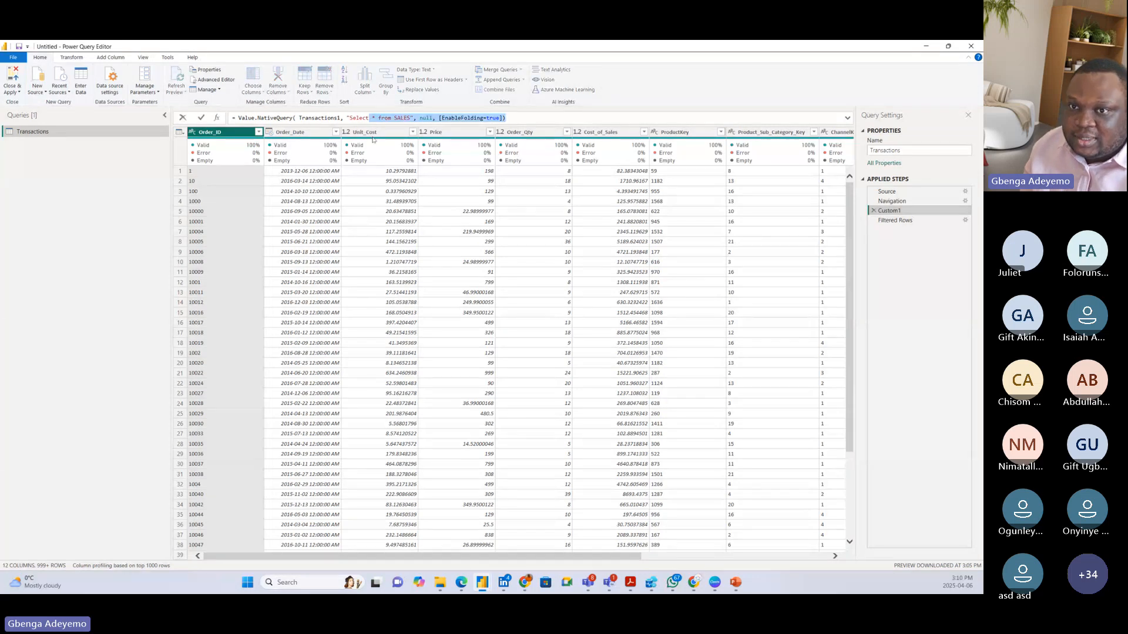
Move the asterisk and the rest of the Custom1 SQL text to a new, indented line after Select
left_click(372, 118)
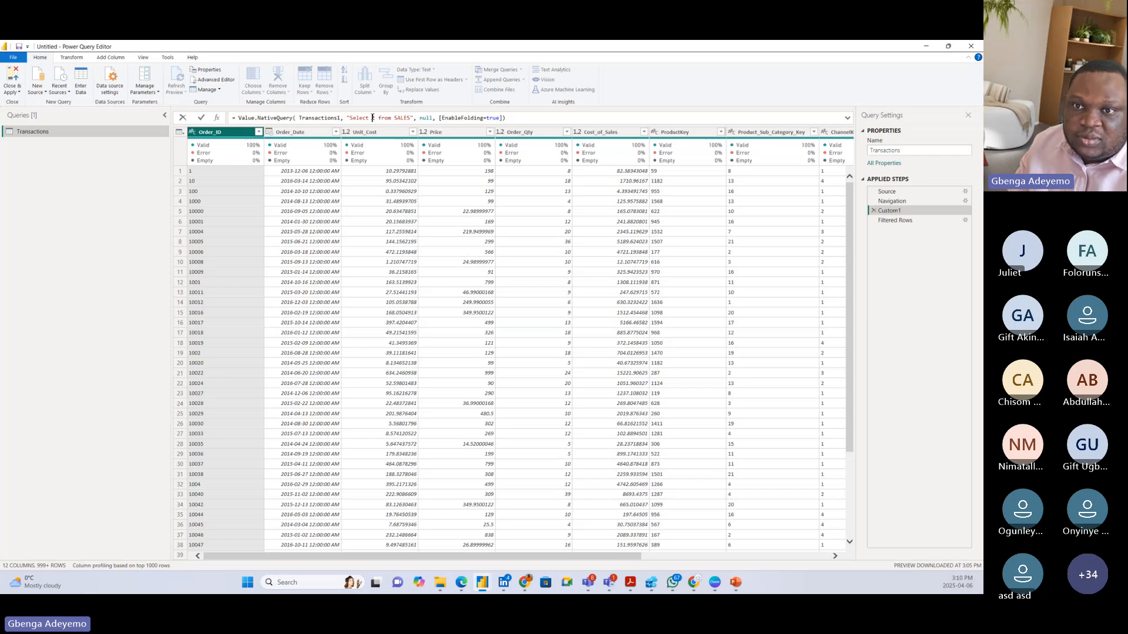
key("shift+Return")
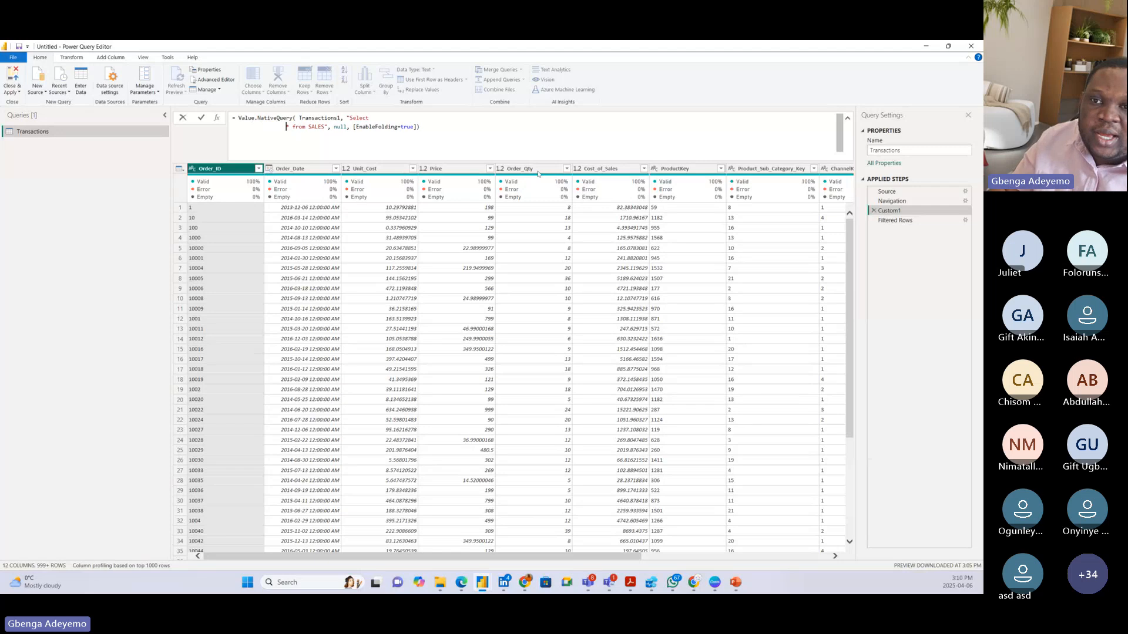
type("*")
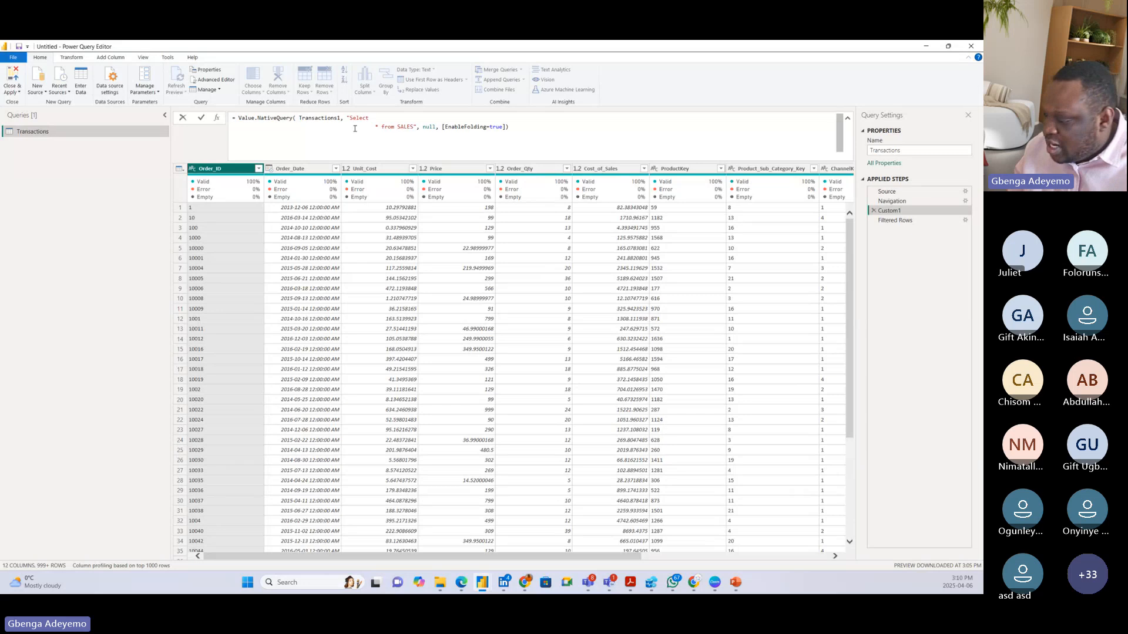
key("BackSpace")
key("BackSpace")
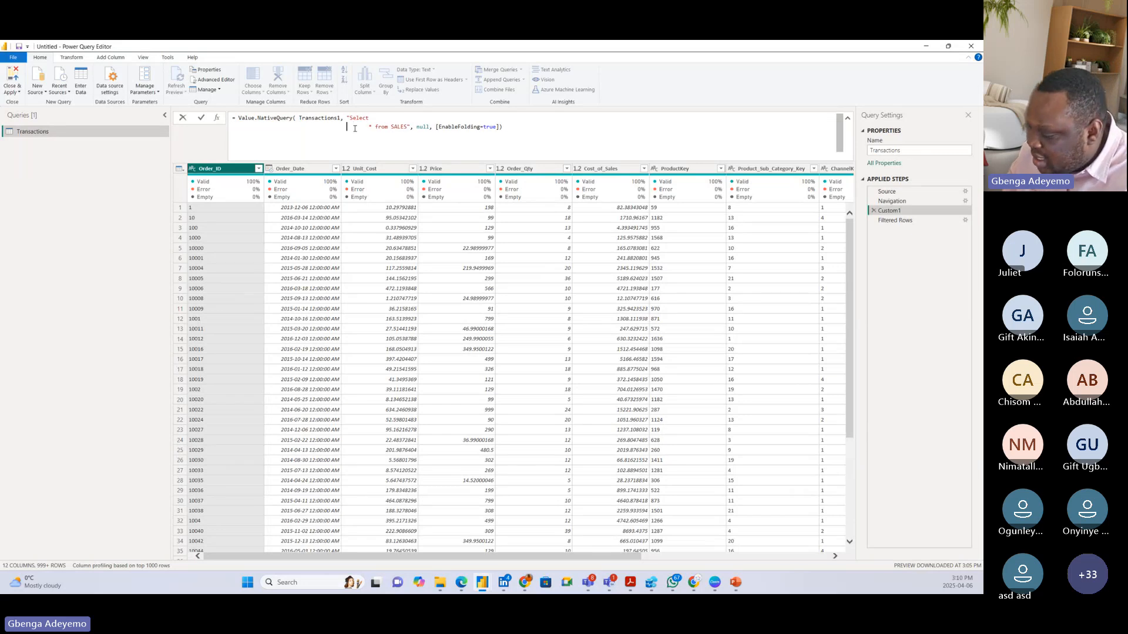
Insert CAST(Order_ID as INT) as Order_ID before the asterisk in the Custom1 SELECT statement
type("CAST       ")
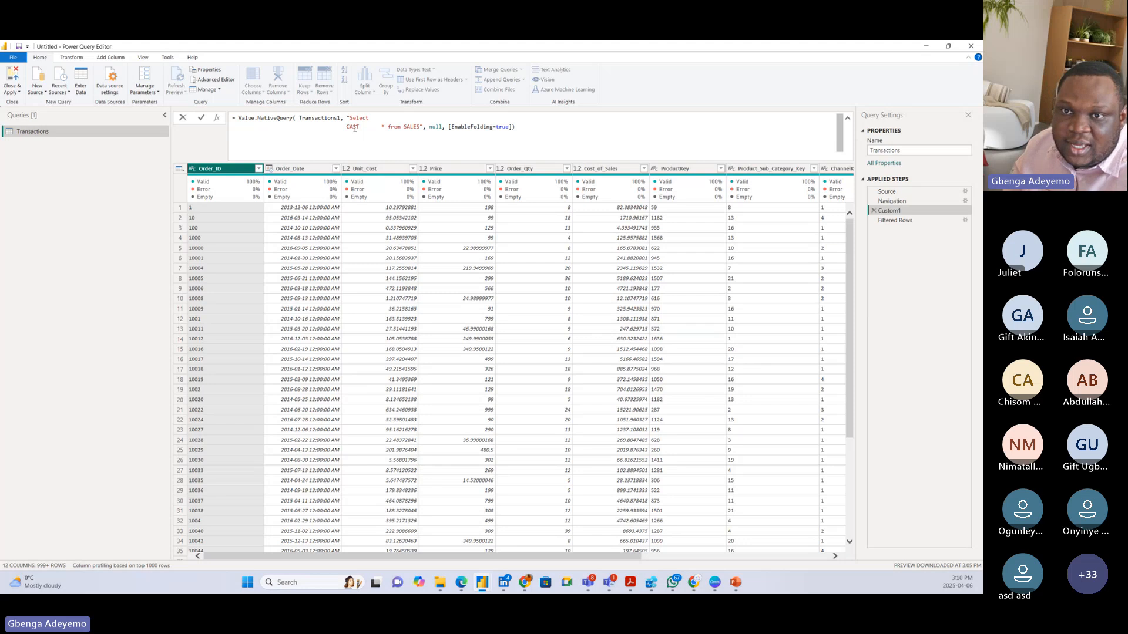
type("(Or")
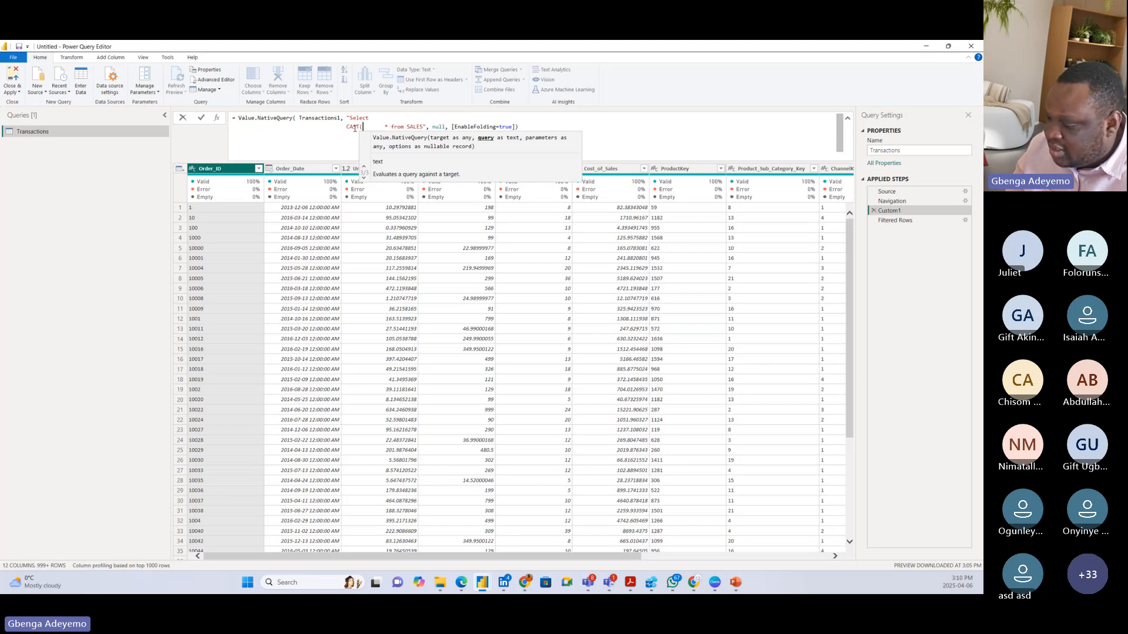
type("der")
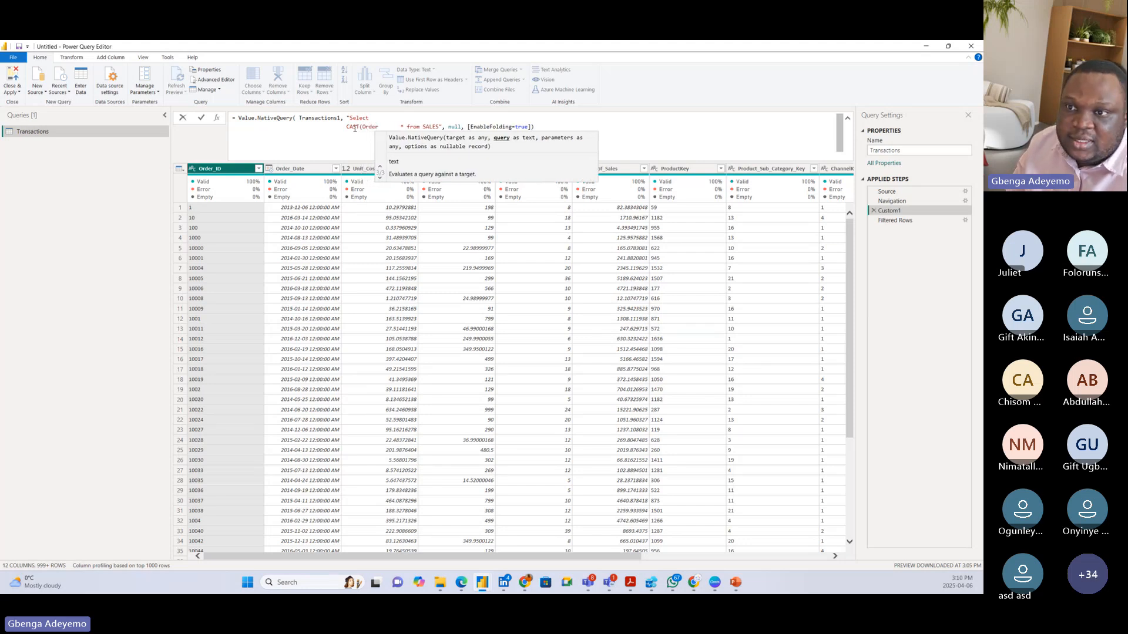
type("_ID")
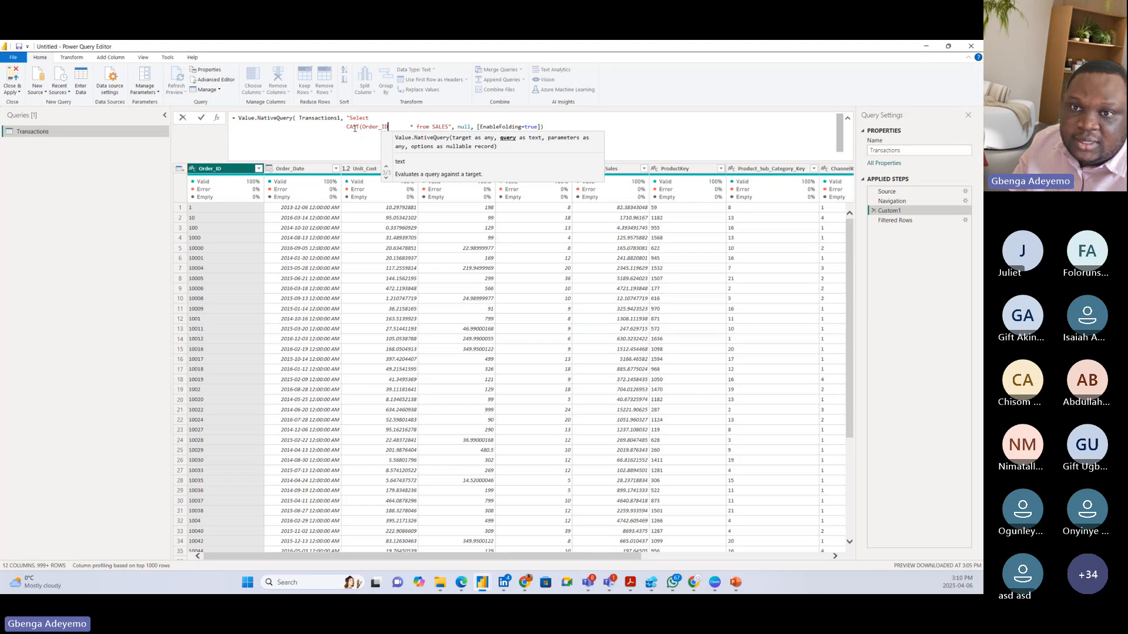
type(" as ")
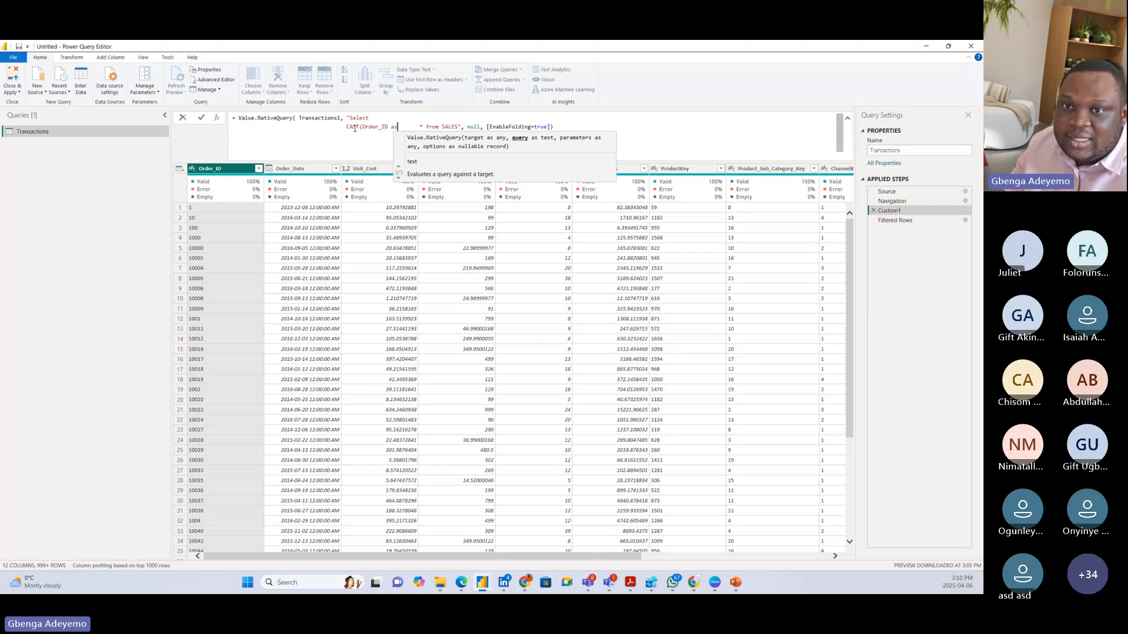
type("INT")
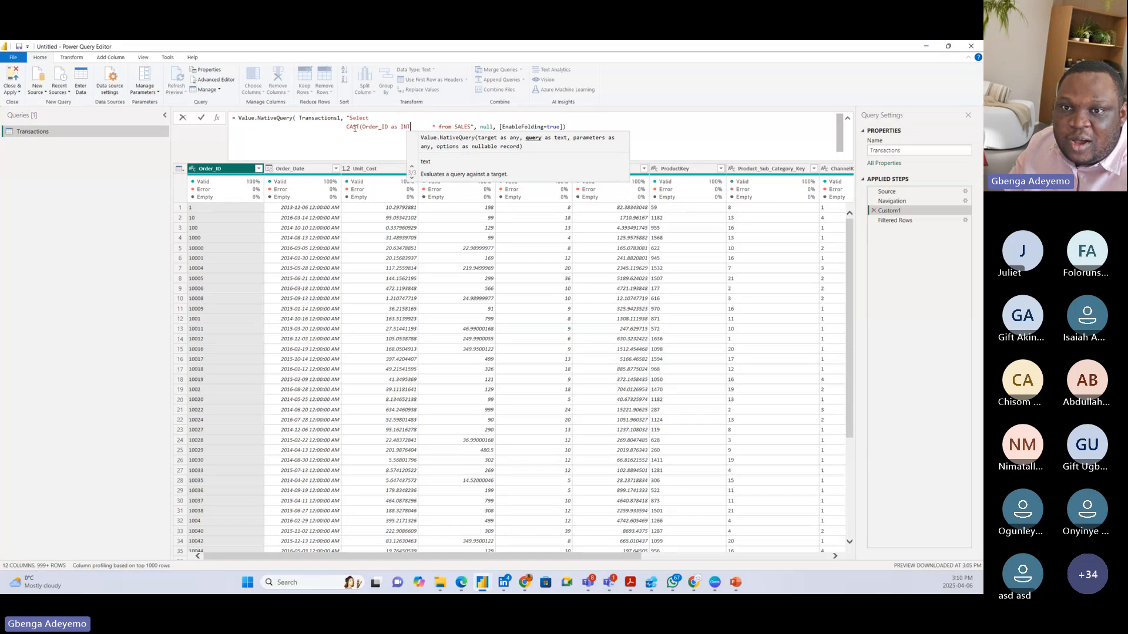
type(") ")
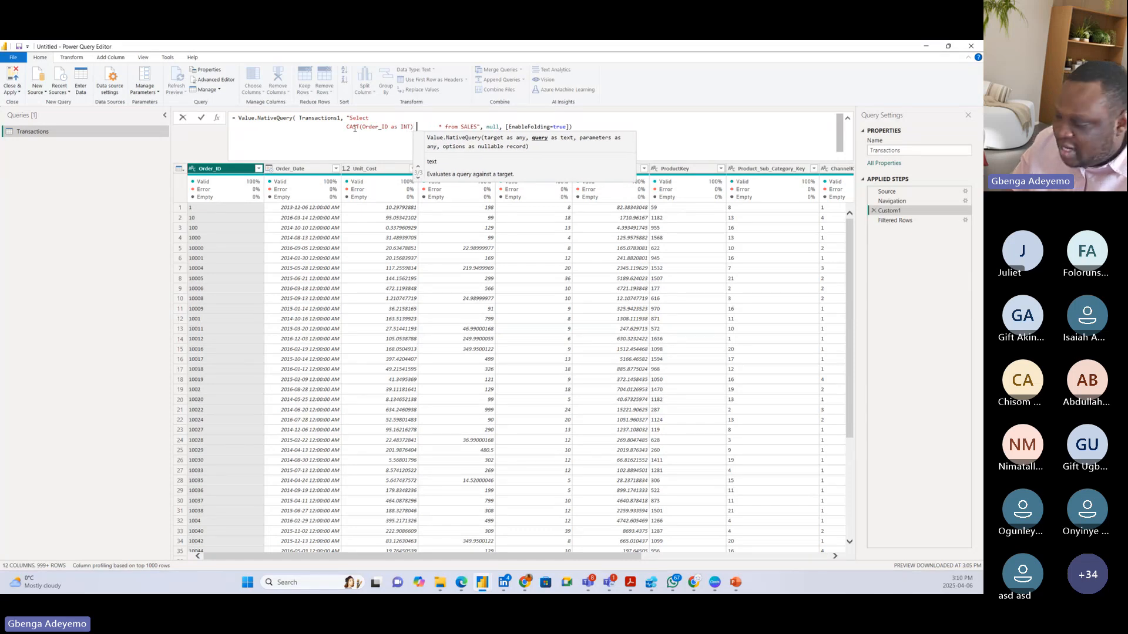
type("as ")
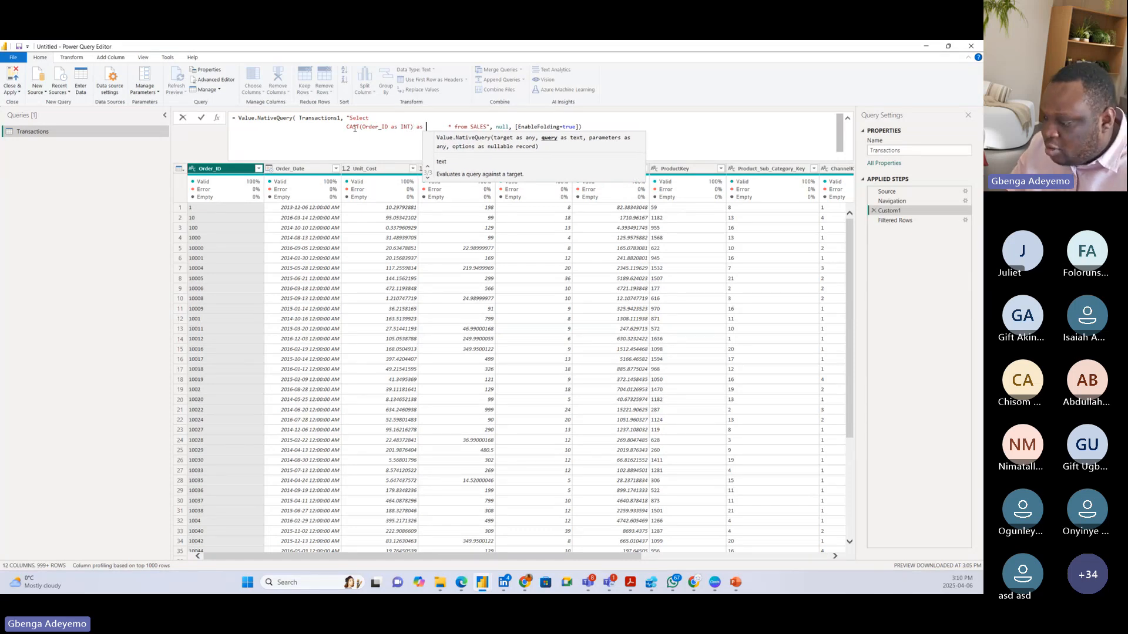
type("Order")
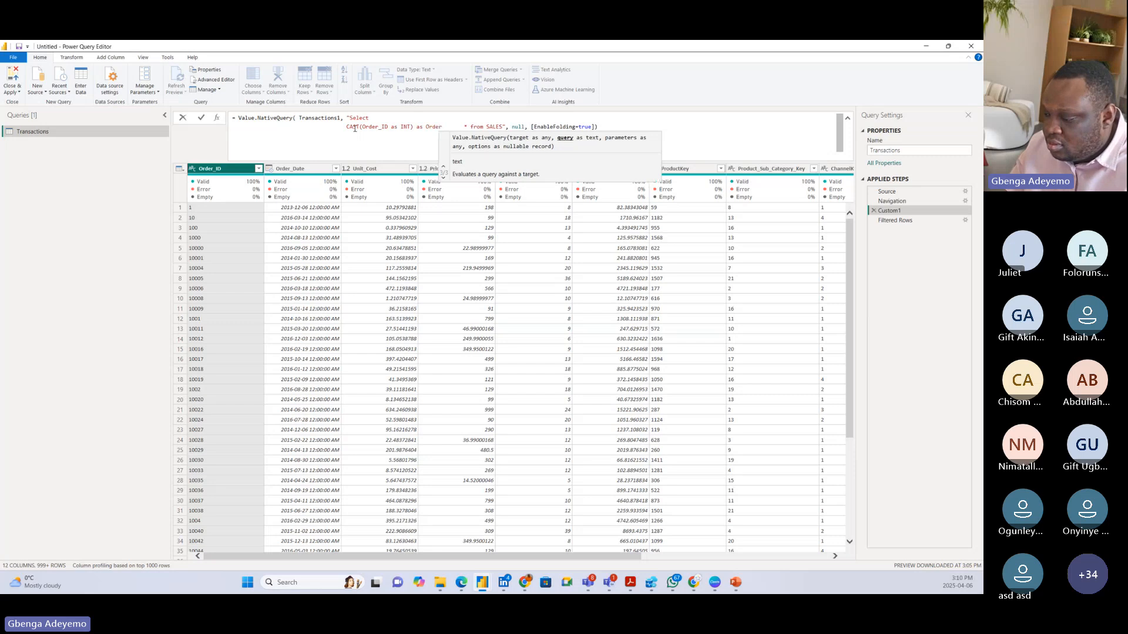
type("_ID")
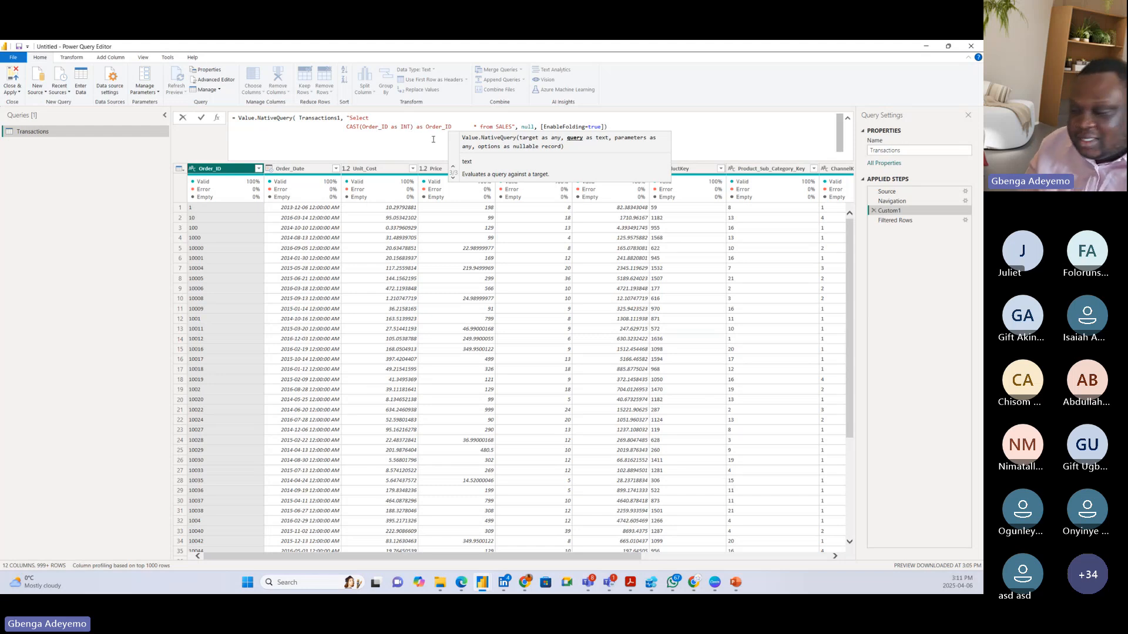
Add the columns Order_Date, Unit_Cost, Price and Order_Qty after the cast Order_ID in the SELECT list
type(", ")
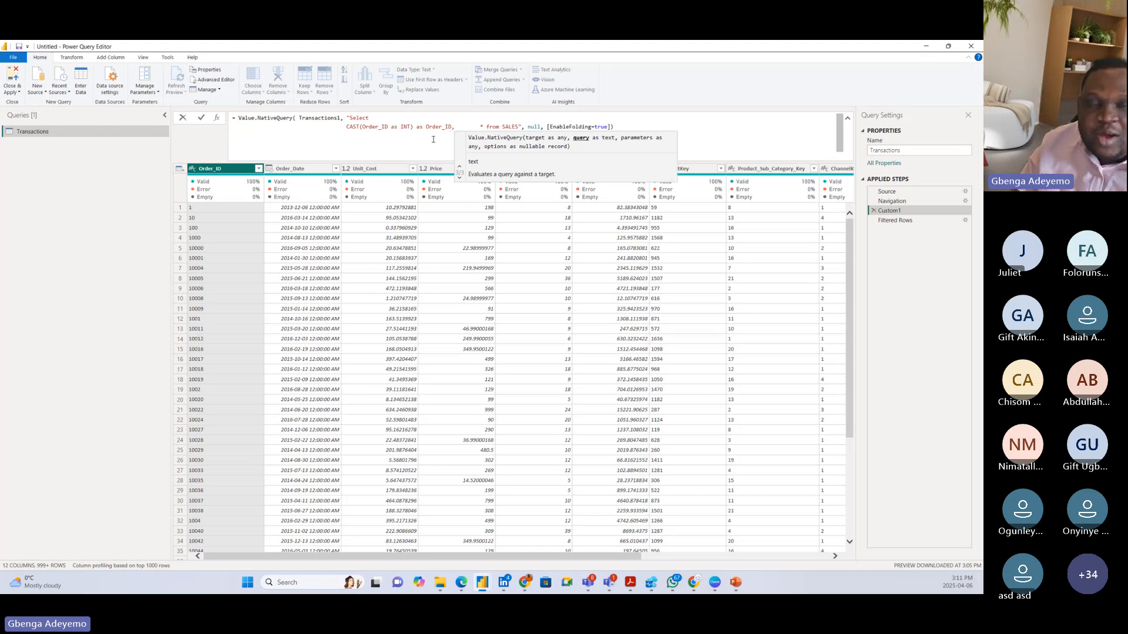
type("Or")
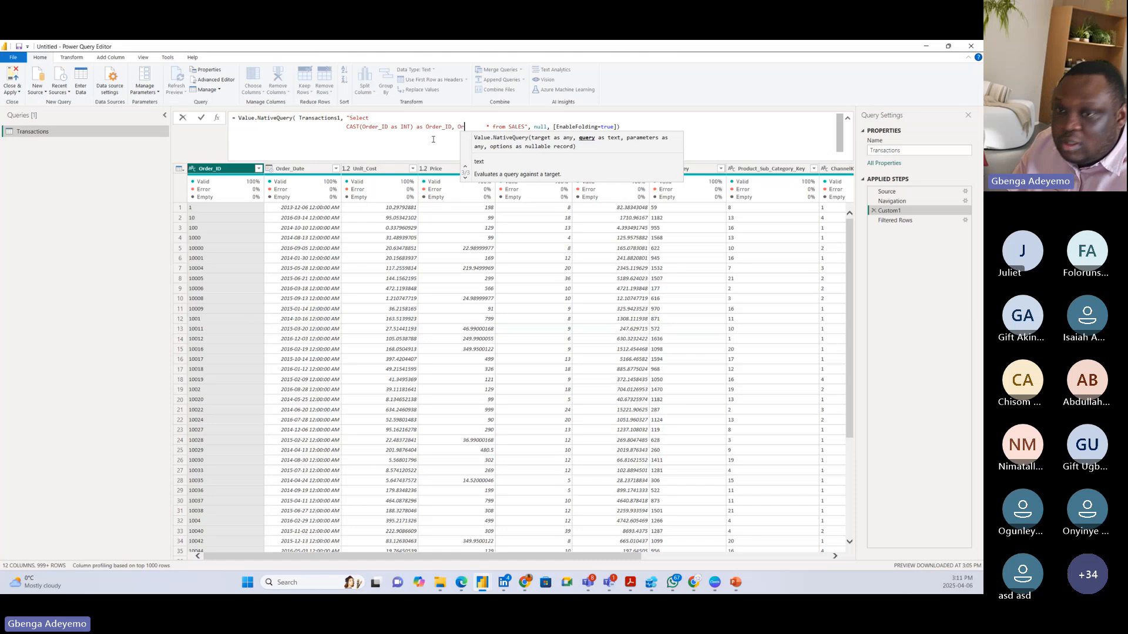
type("der_D")
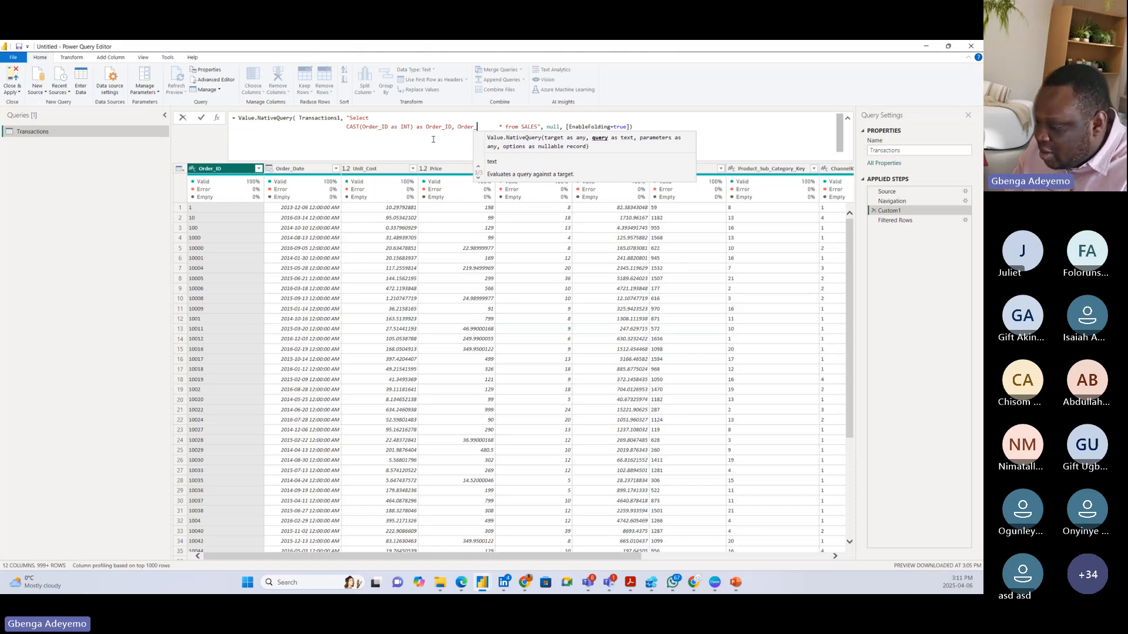
type("ate, U")
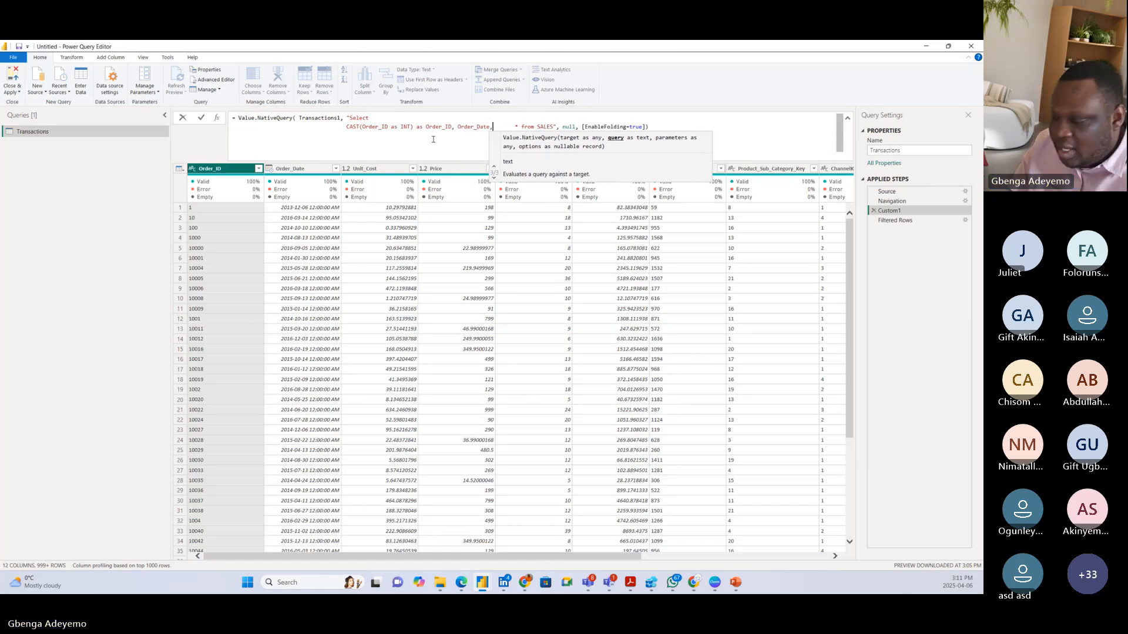
type("nit_")
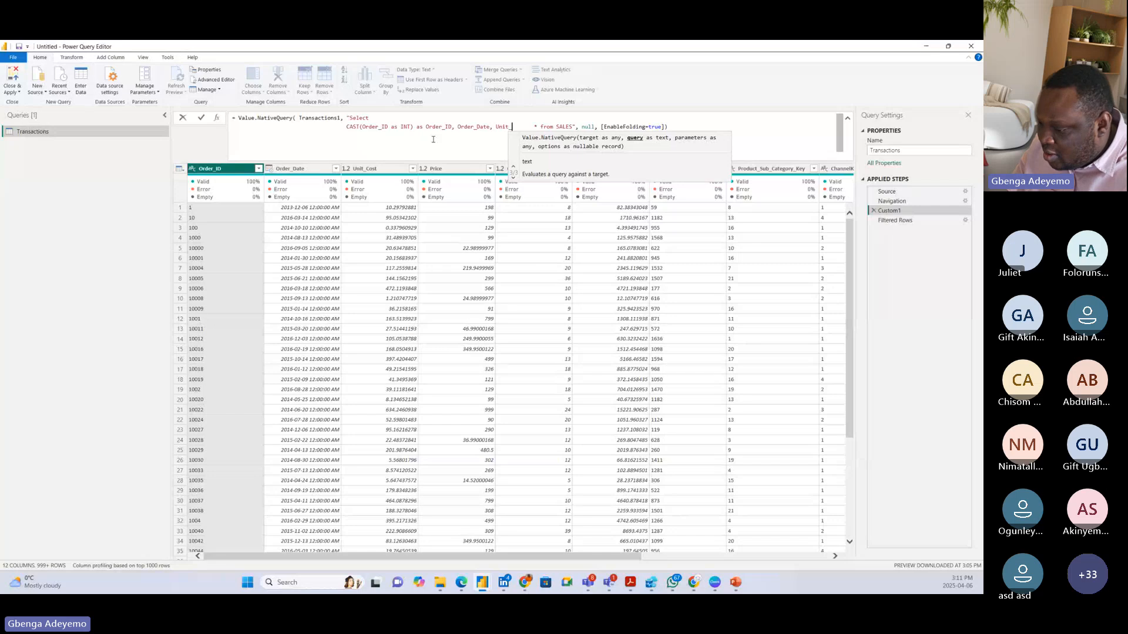
type("Cost,")
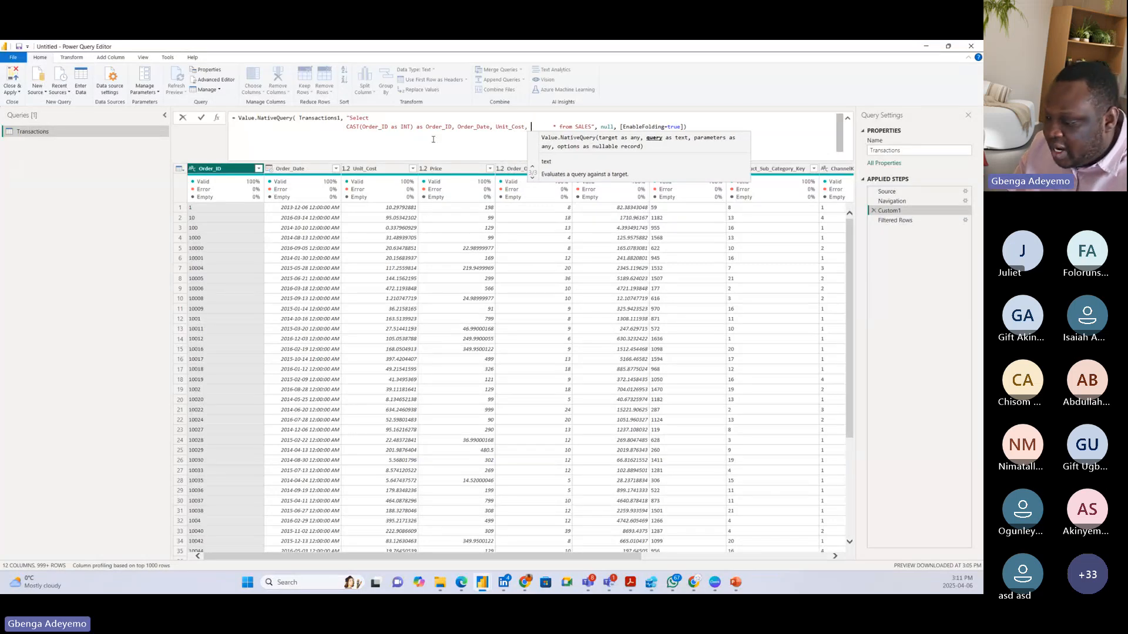
type("Prc ")
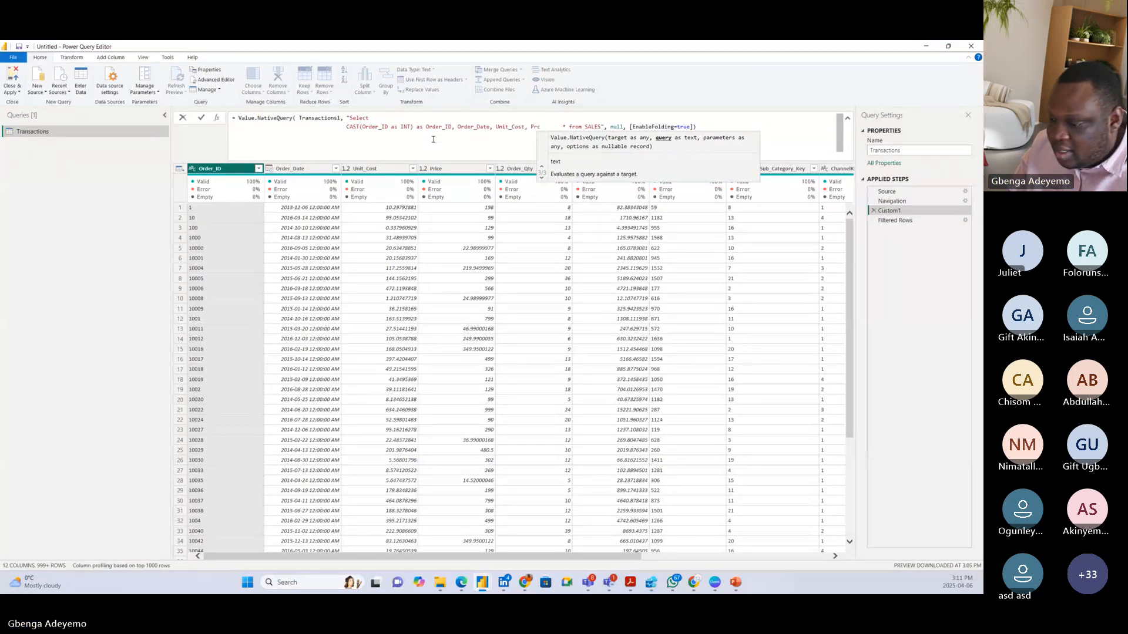
type("ce, ")
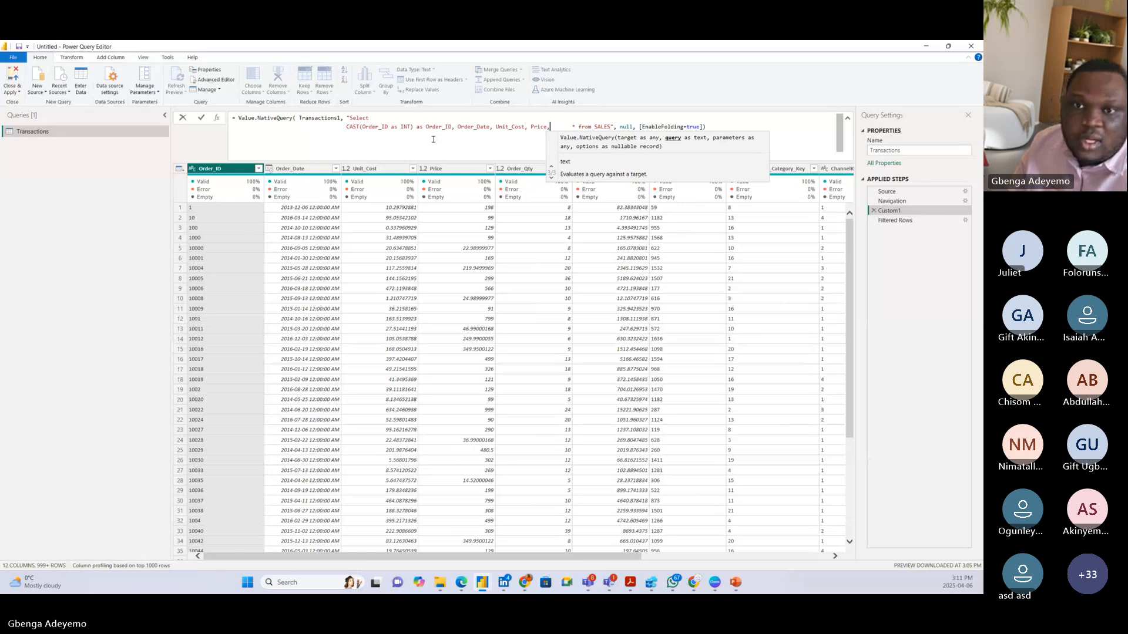
type("Order")
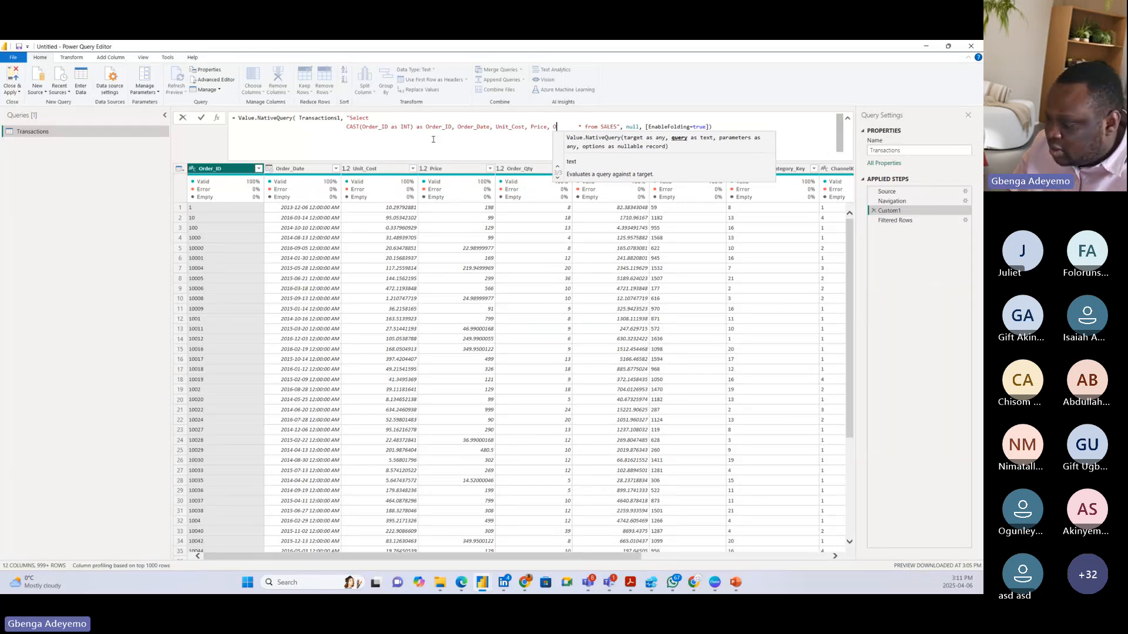
type("_Qt")
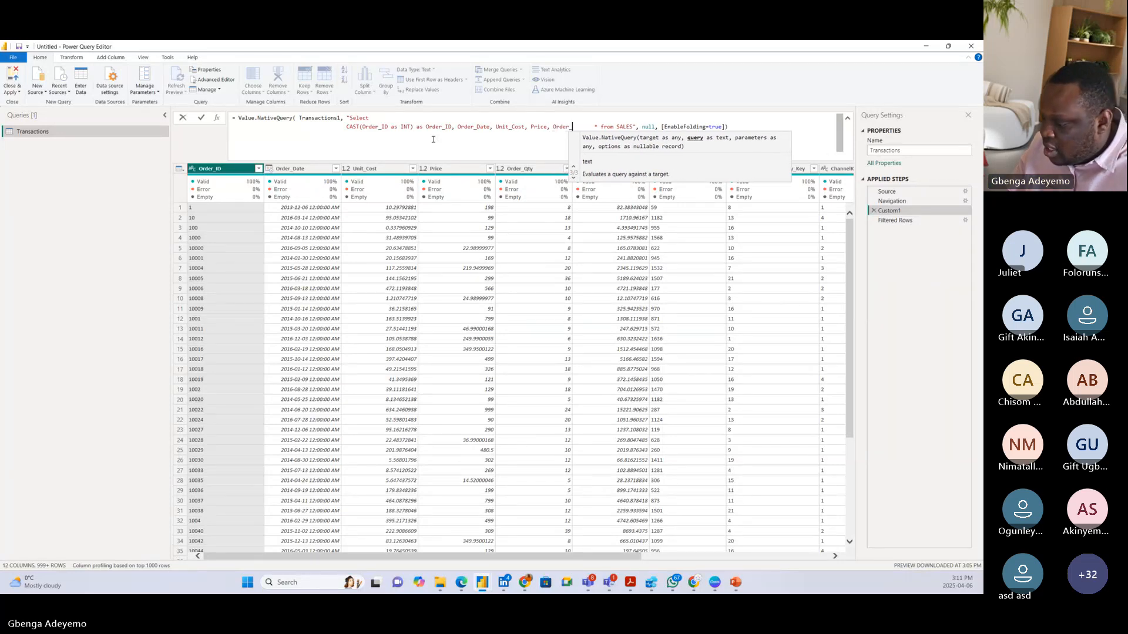
type("y")
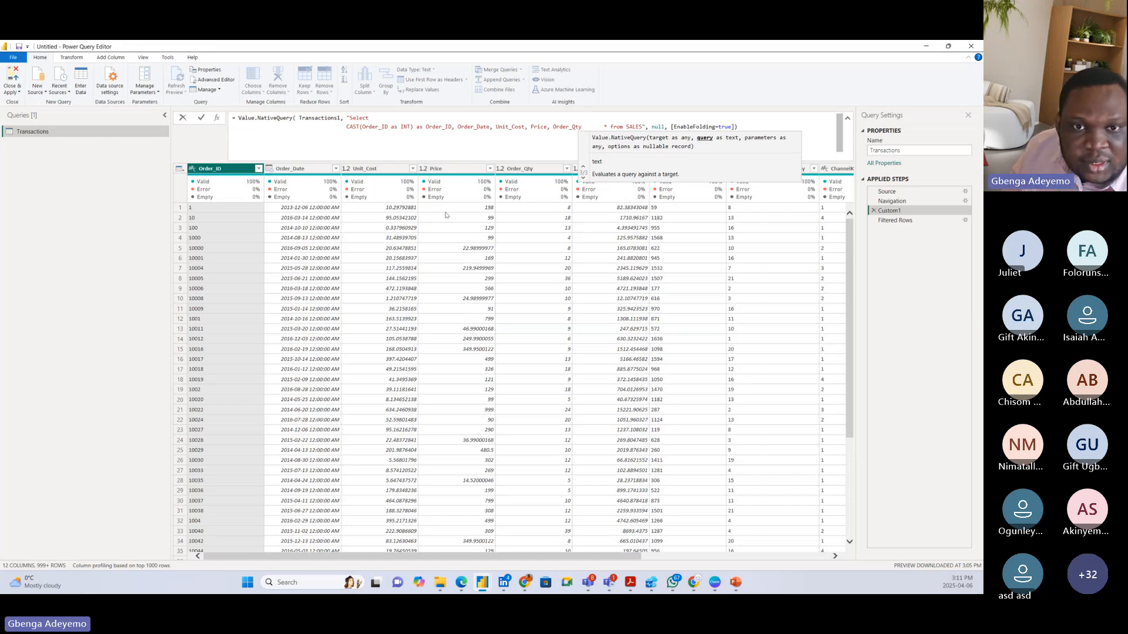
Remove the extra spaces between Order_Qty and the asterisk in the Custom1 SQL text
left_click(522, 126)
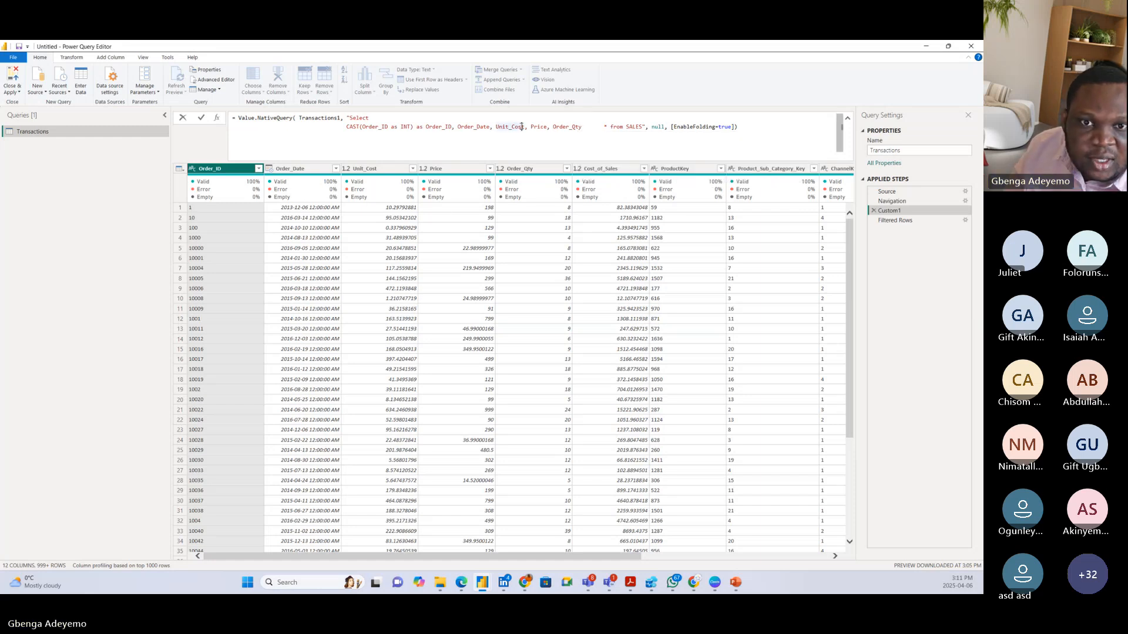
left_click(585, 128)
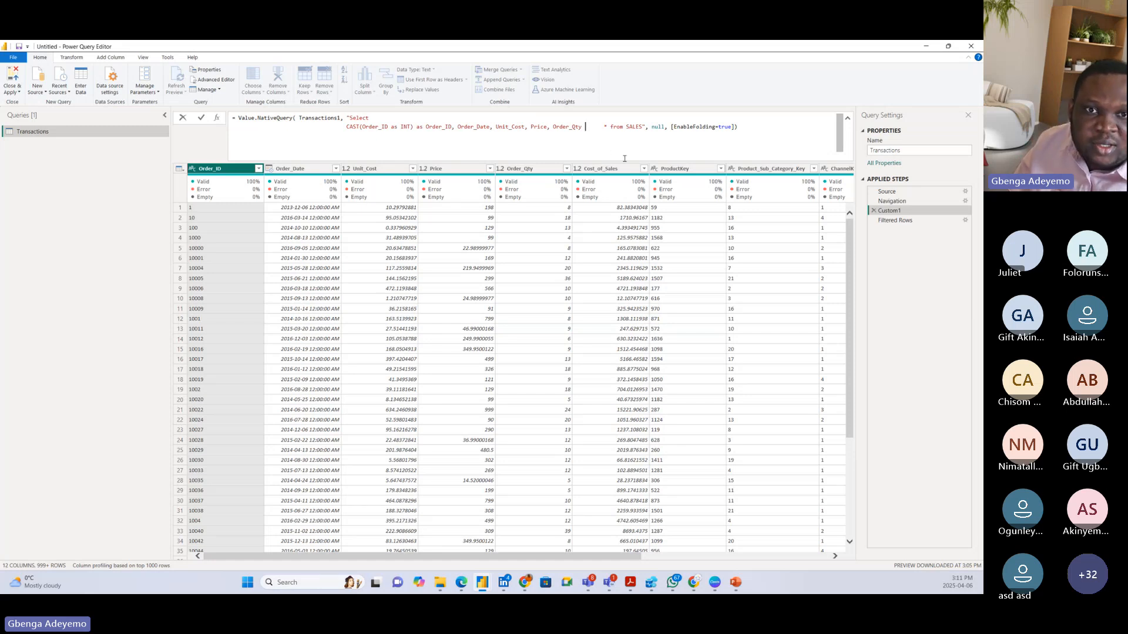
key("Right")
key("Right")
key("Right")
key("Right")
key("Right")
key("Right")
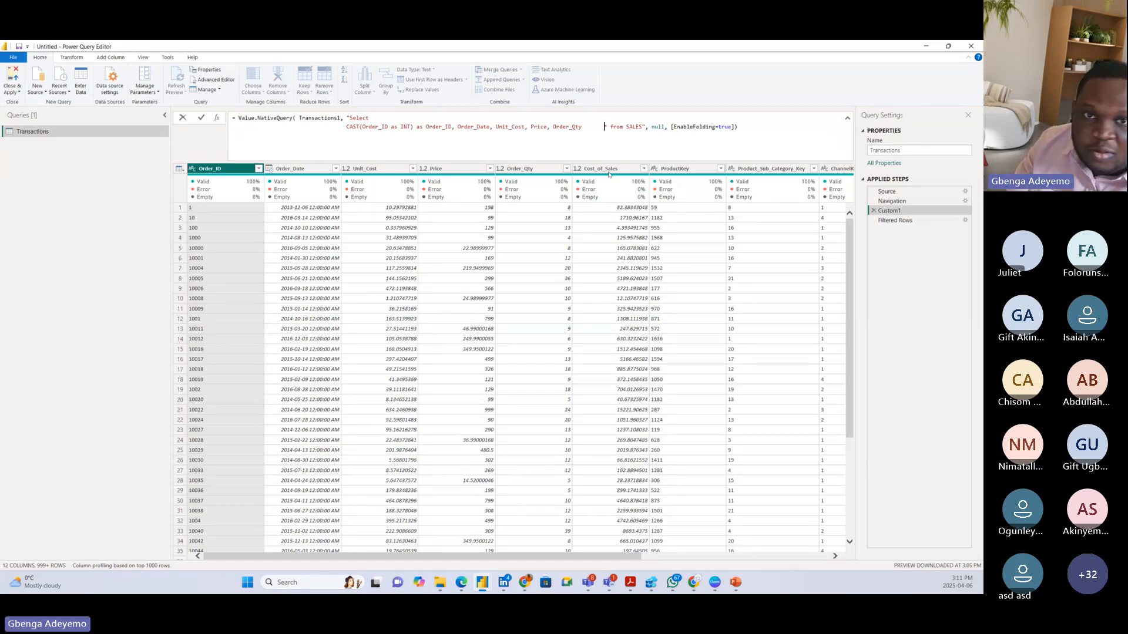
key("BackSpace")
key("BackSpace")
key("BackSpace")
key("BackSpace")
key("BackSpace")
key("BackSpace")
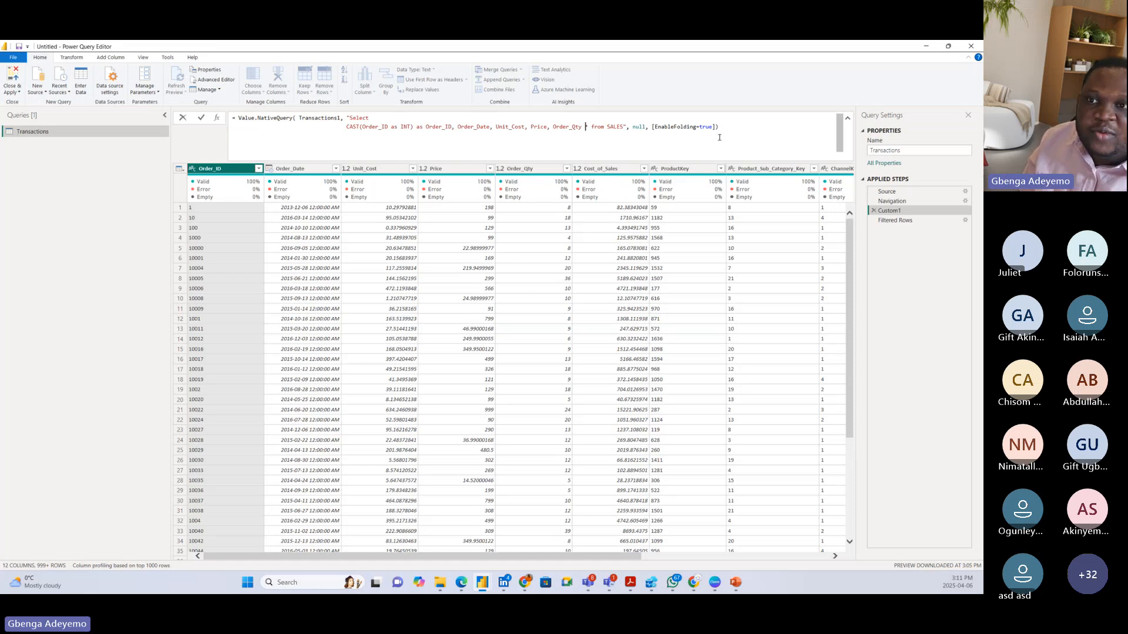
Try to apply the edited Custom1 formula and approve running its native database query
left_click(201, 118)
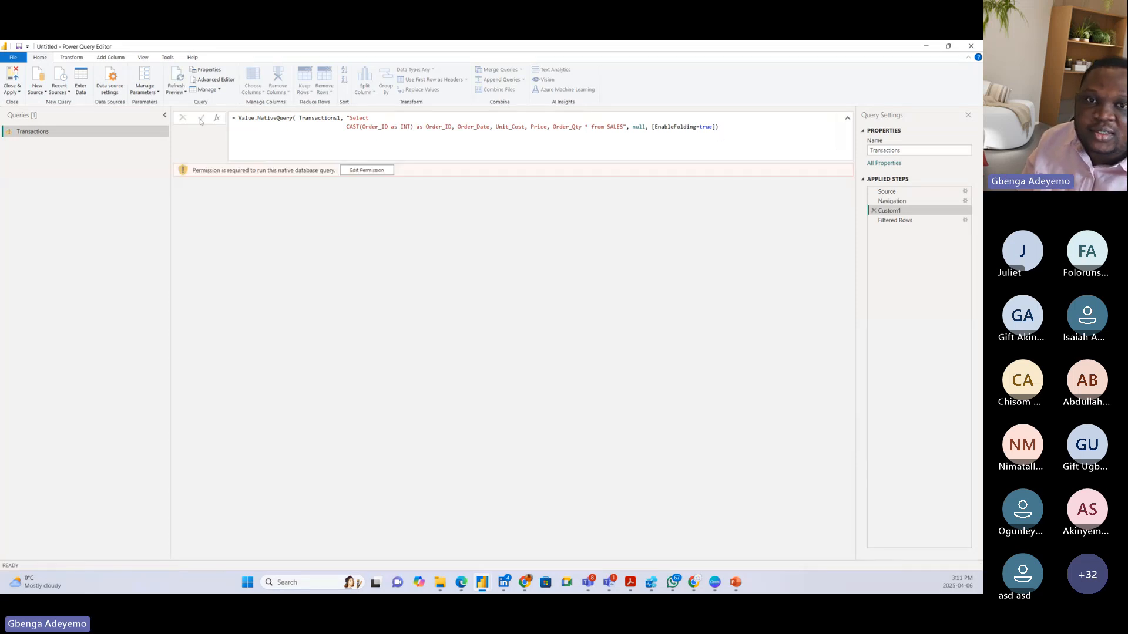
left_click(377, 171)
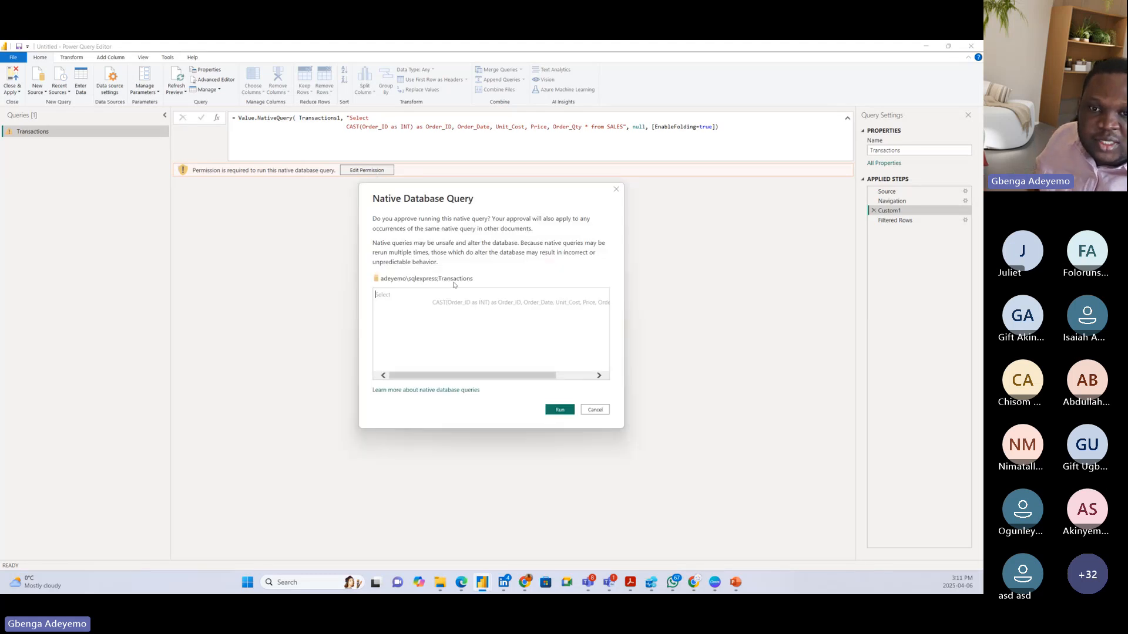
left_click(556, 412)
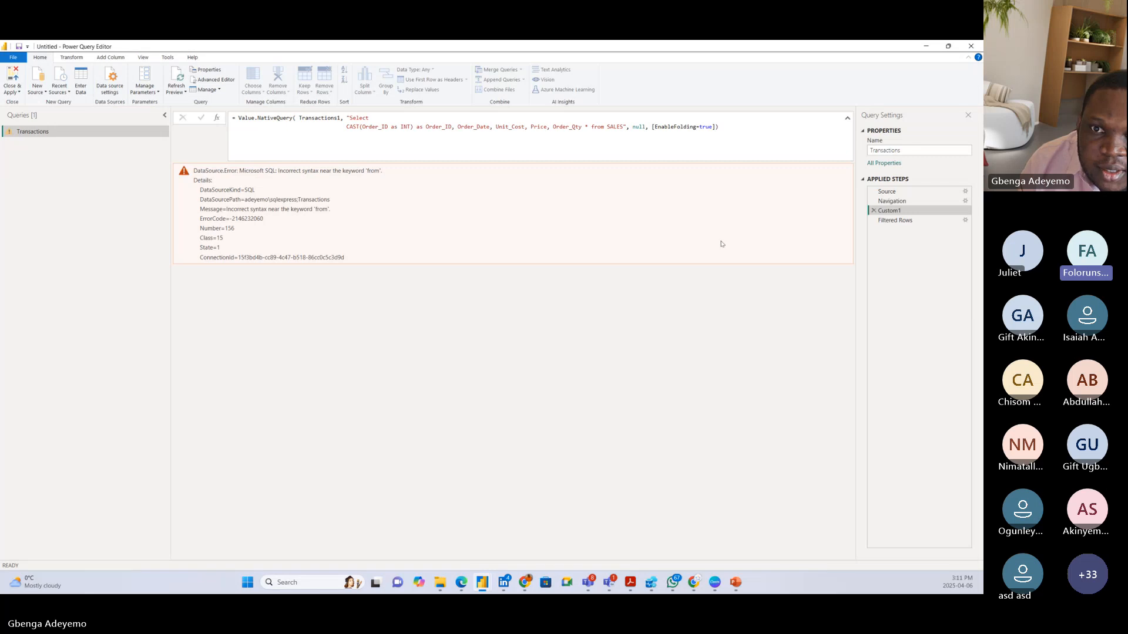
Remove the asterisk after Order_Qty in the Custom1 SQL text, apply the formula and approve running its native database query
left_click(594, 156)
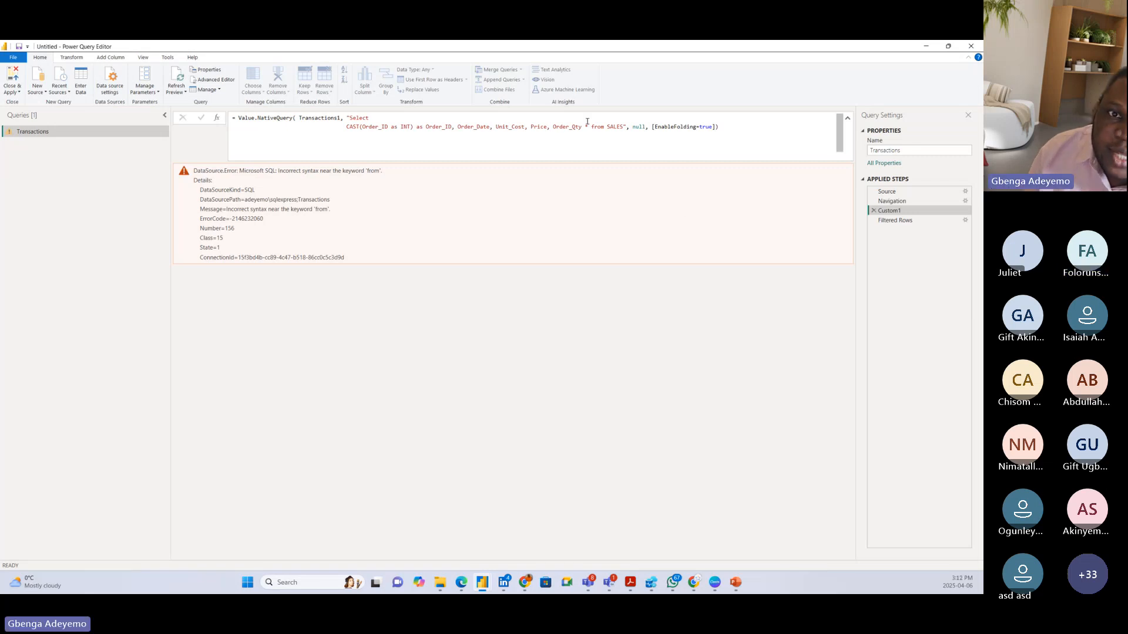
key("BackSpace")
key("BackSpace")
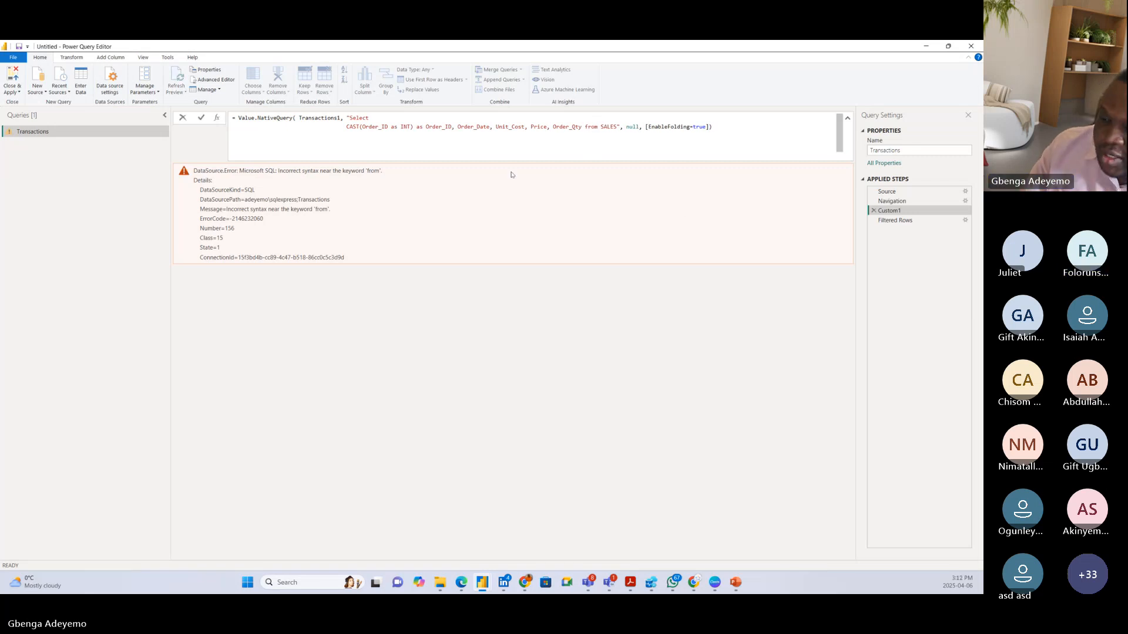
key("Return")
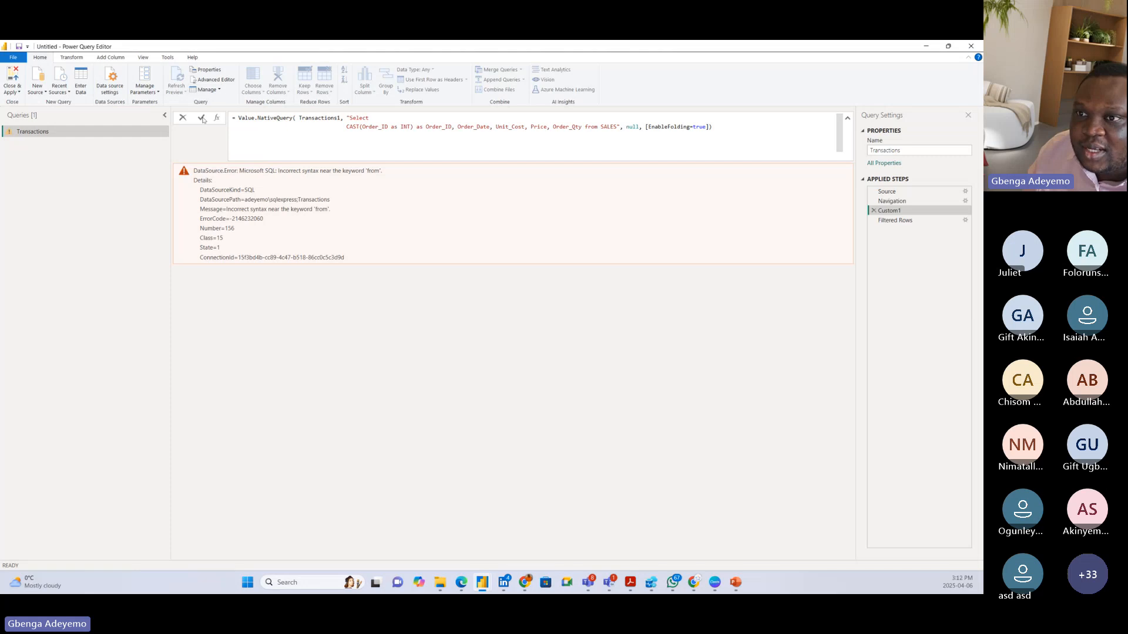
left_click(368, 170)
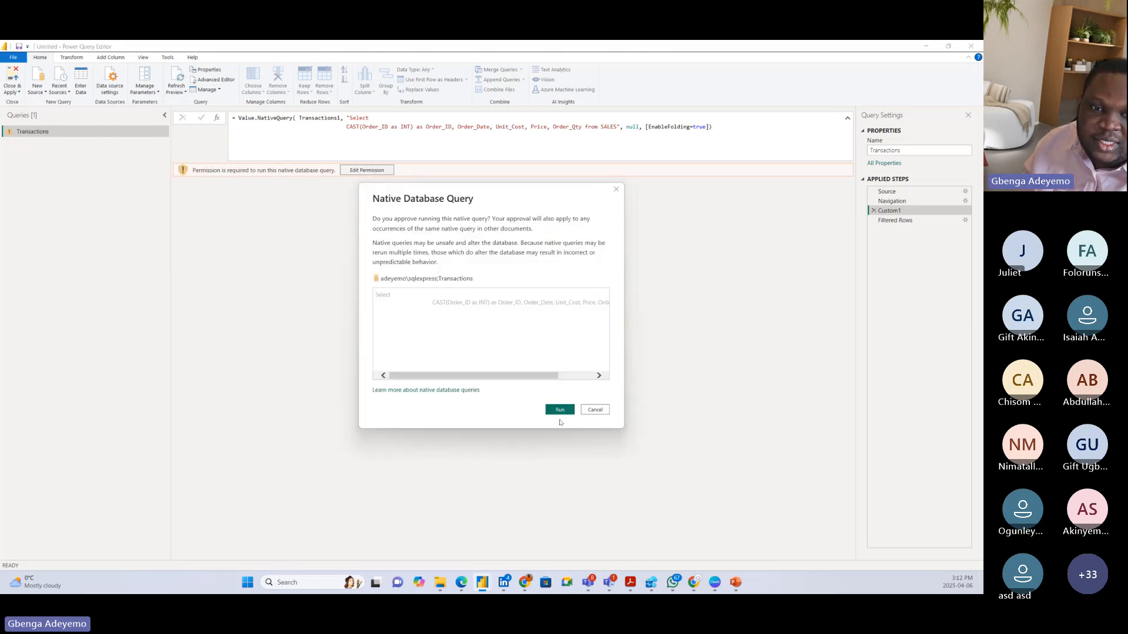
left_click(559, 408)
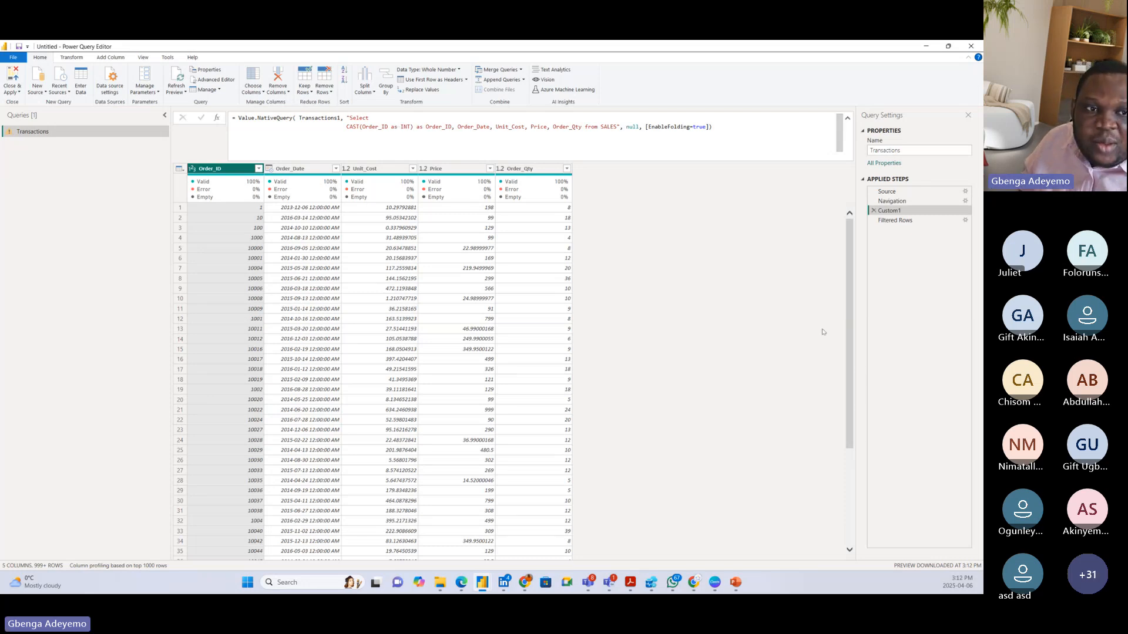
Replace the ProductKey Filtered Rows step with an Order_ID filter keeping 104, 110, 112, 113, 1000, 1002, 1004 and 1006
left_click(895, 220)
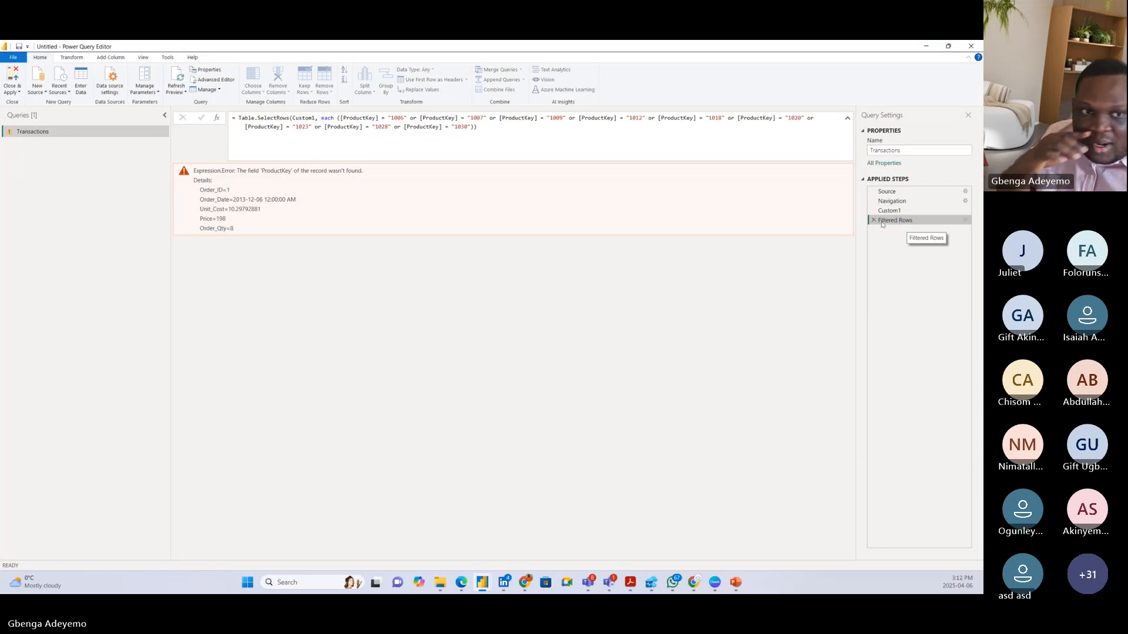
left_click(873, 220)
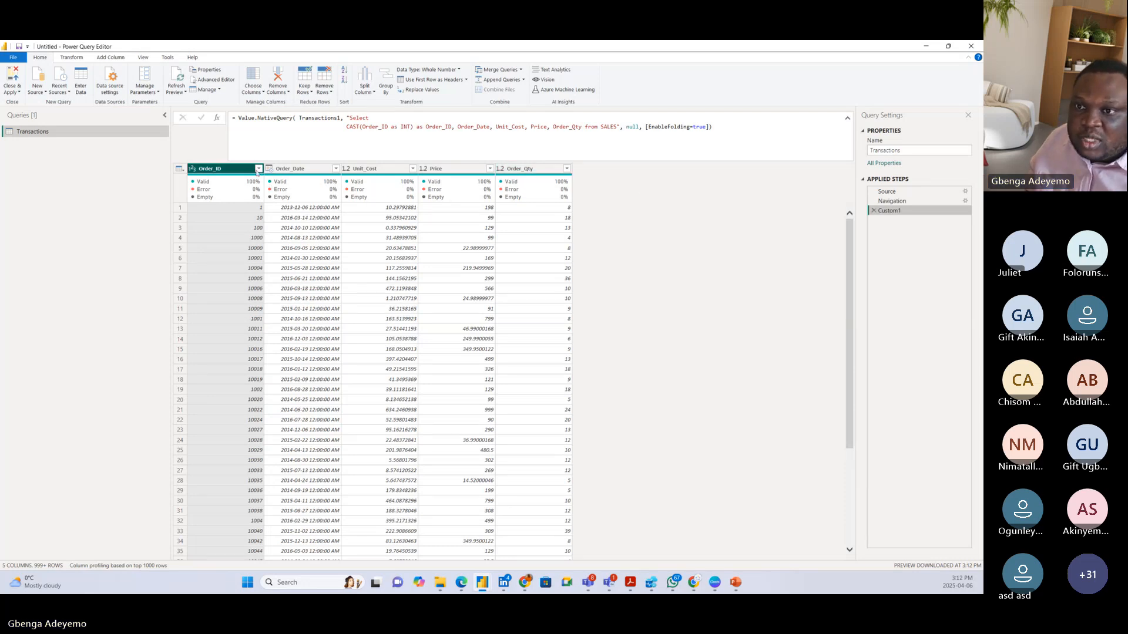
left_click(258, 169)
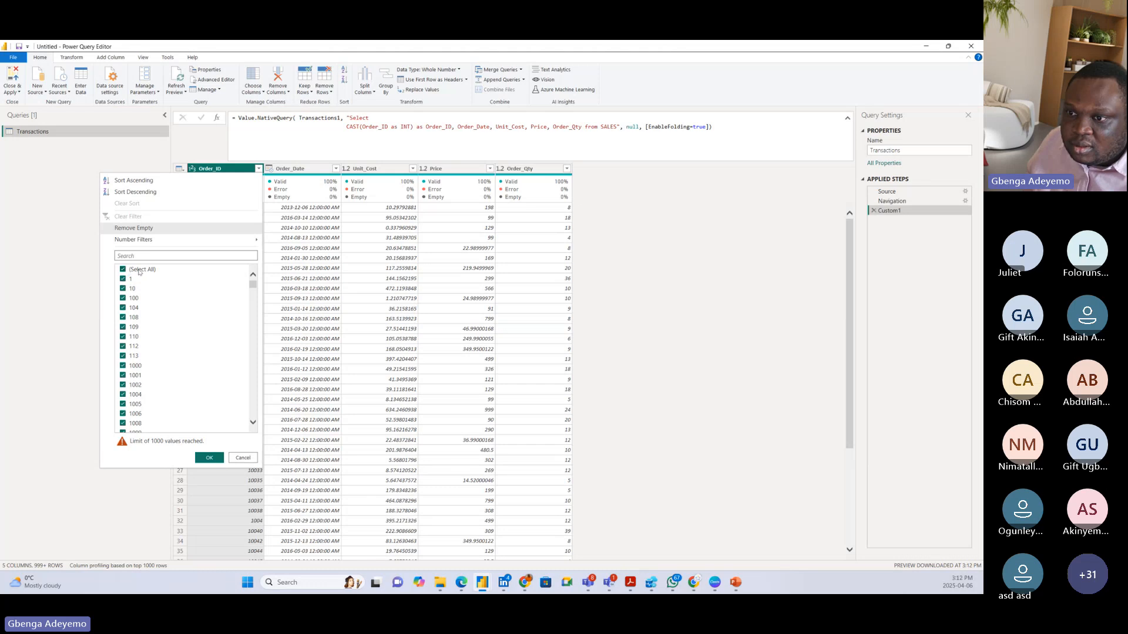
left_click(123, 269)
left_click(122, 307)
left_click(123, 337)
left_click(123, 394)
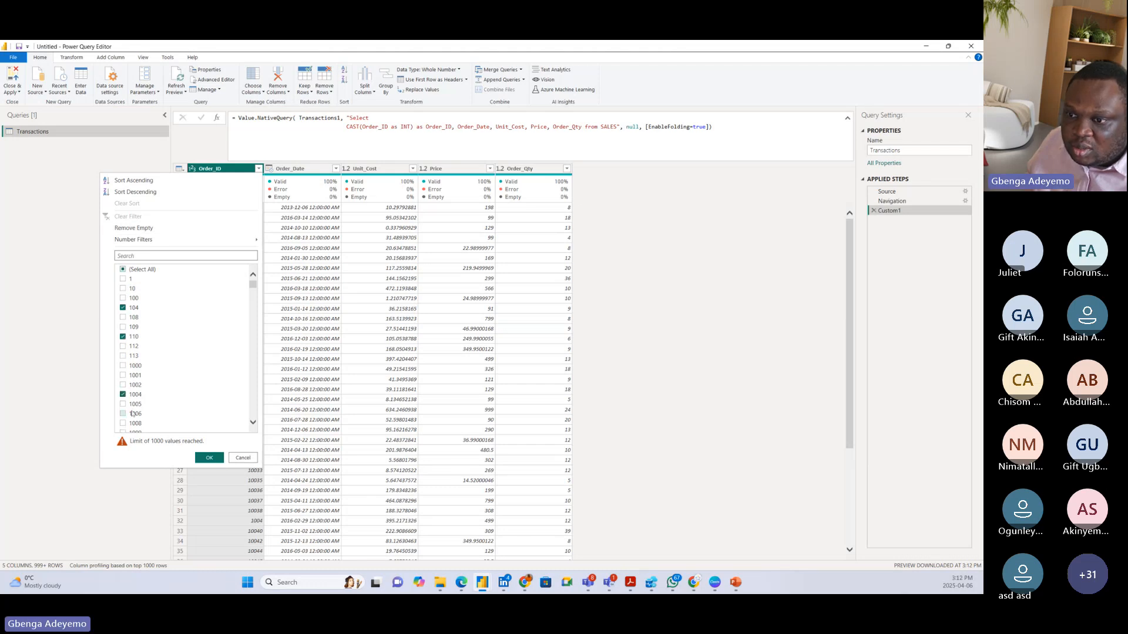
left_click(124, 413)
left_click(123, 384)
left_click(123, 365)
left_click(125, 346)
left_click(123, 356)
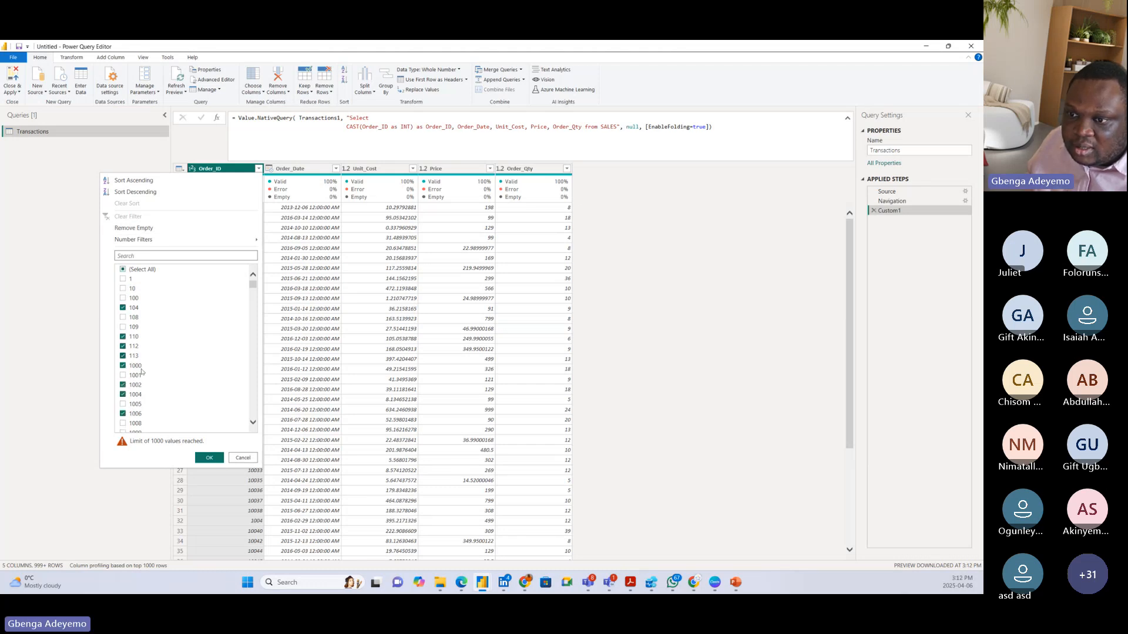
left_click(209, 458)
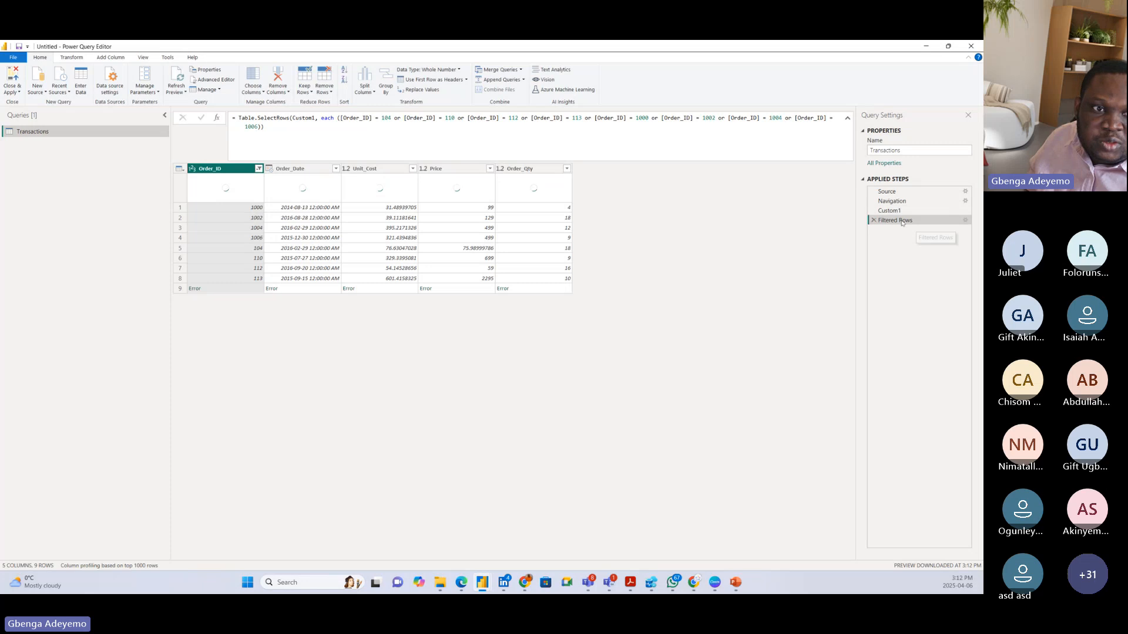
View the native query generated for the Filtered Rows step, including its where clause, and close it
right_click(900, 221)
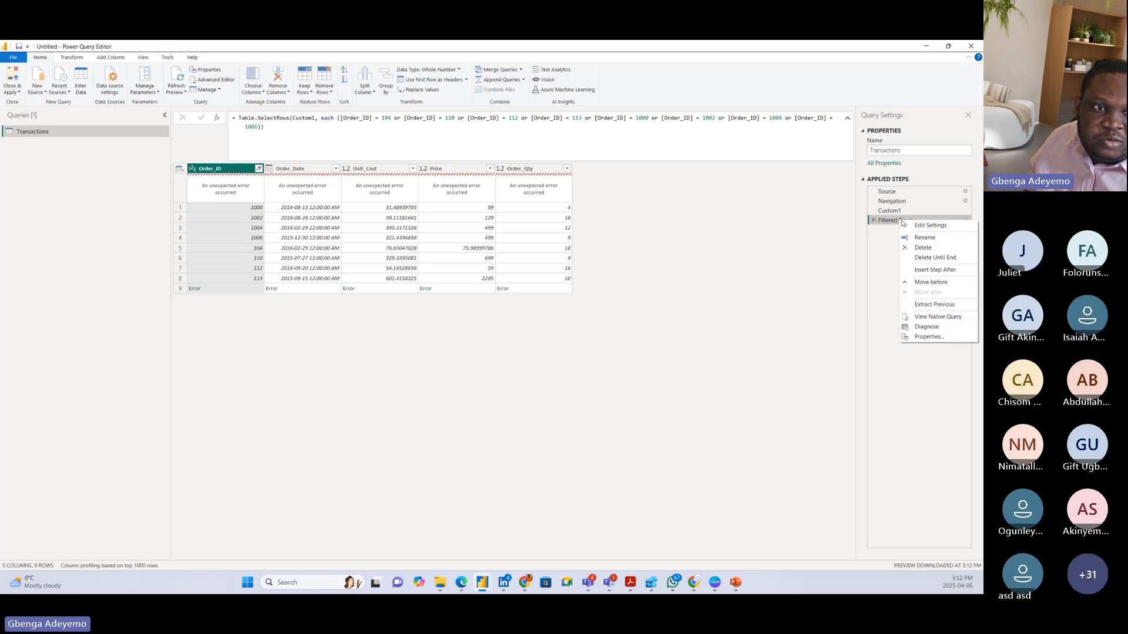
left_click(938, 318)
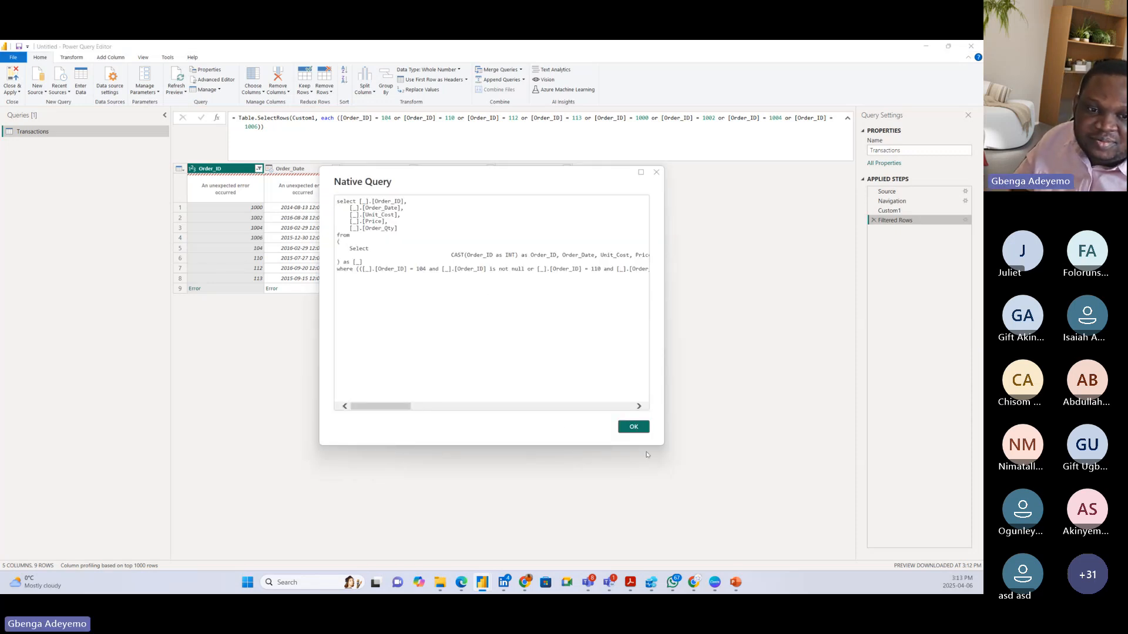
mouse_move(375, 407)
left_mouse_down()
mouse_move(462, 406)
mouse_move(362, 411)
left_mouse_up()
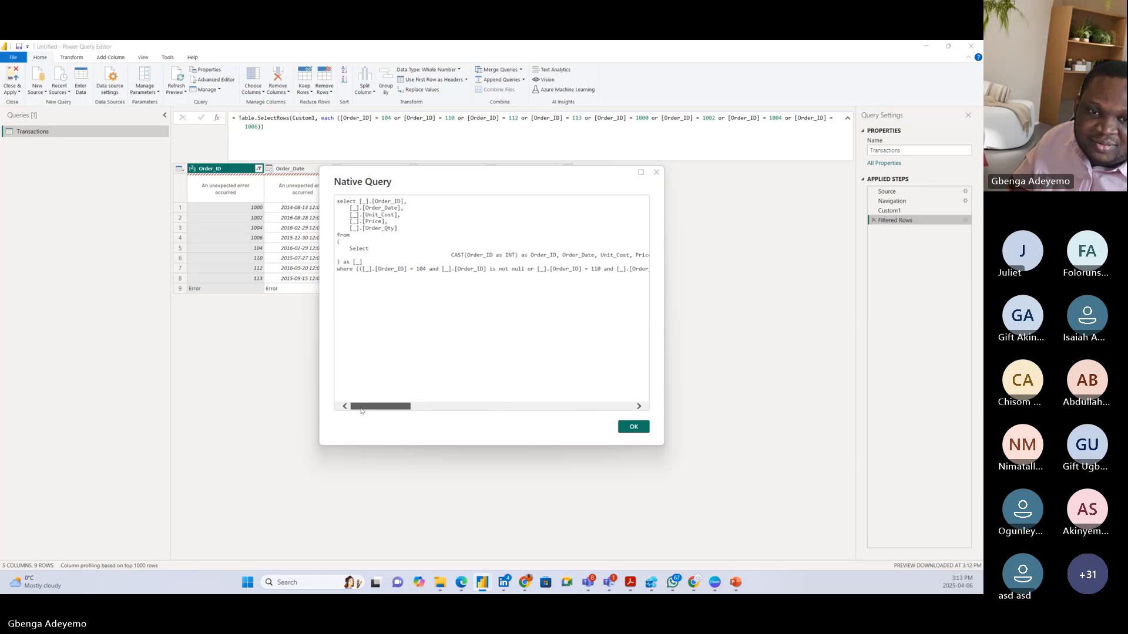
left_click(634, 427)
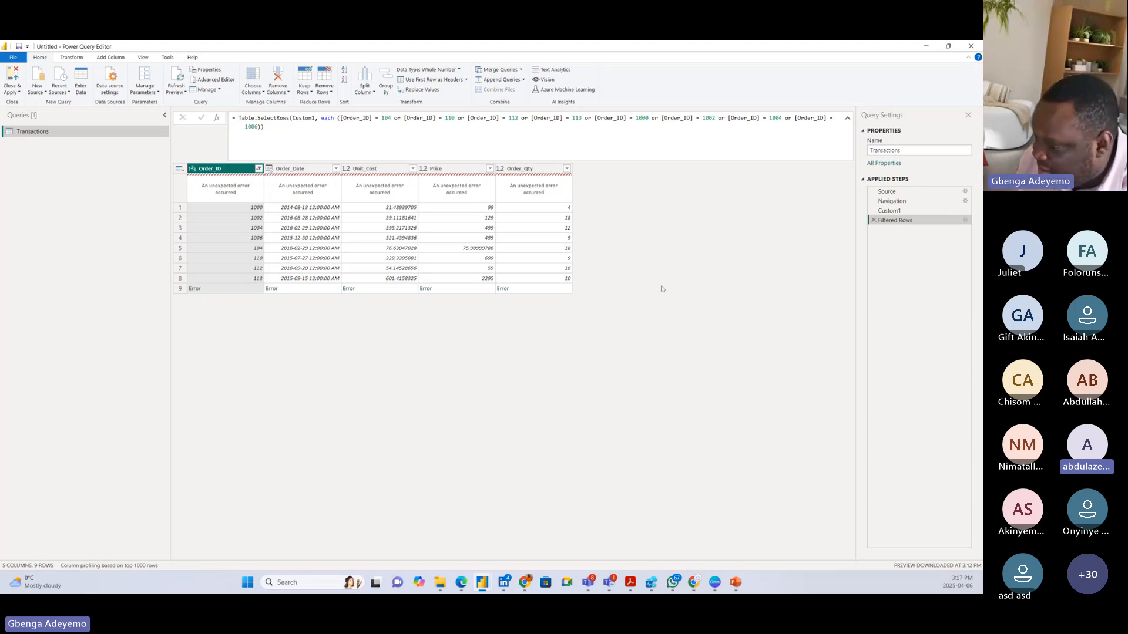
key("alt+Tab")
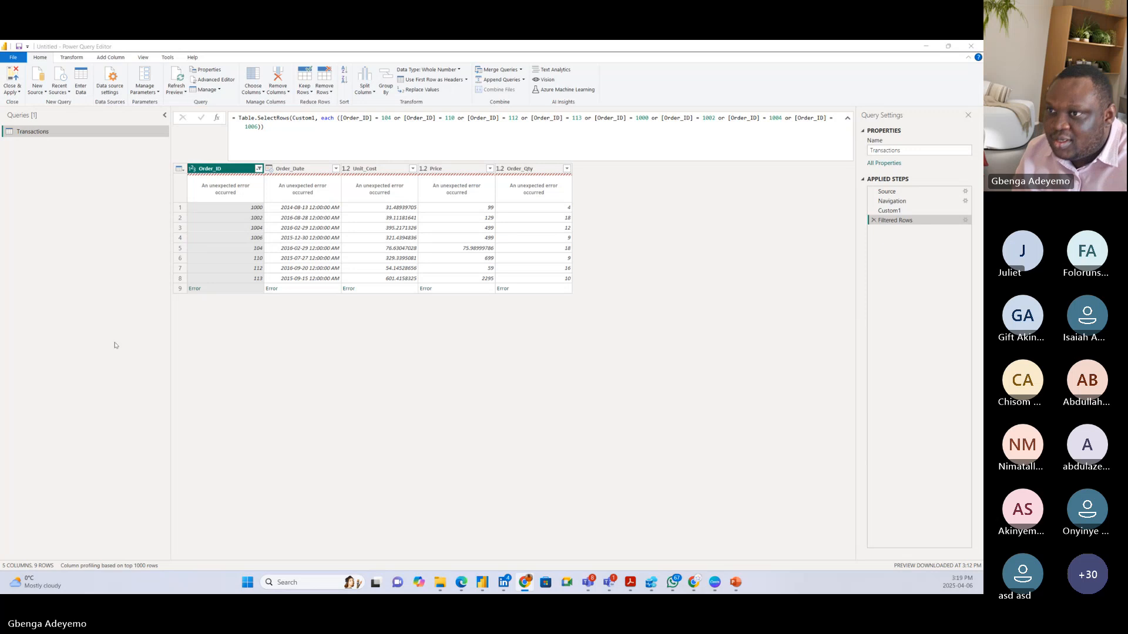
Preview the recent SQL Server source for the Transactions database without importing it
left_click(38, 88)
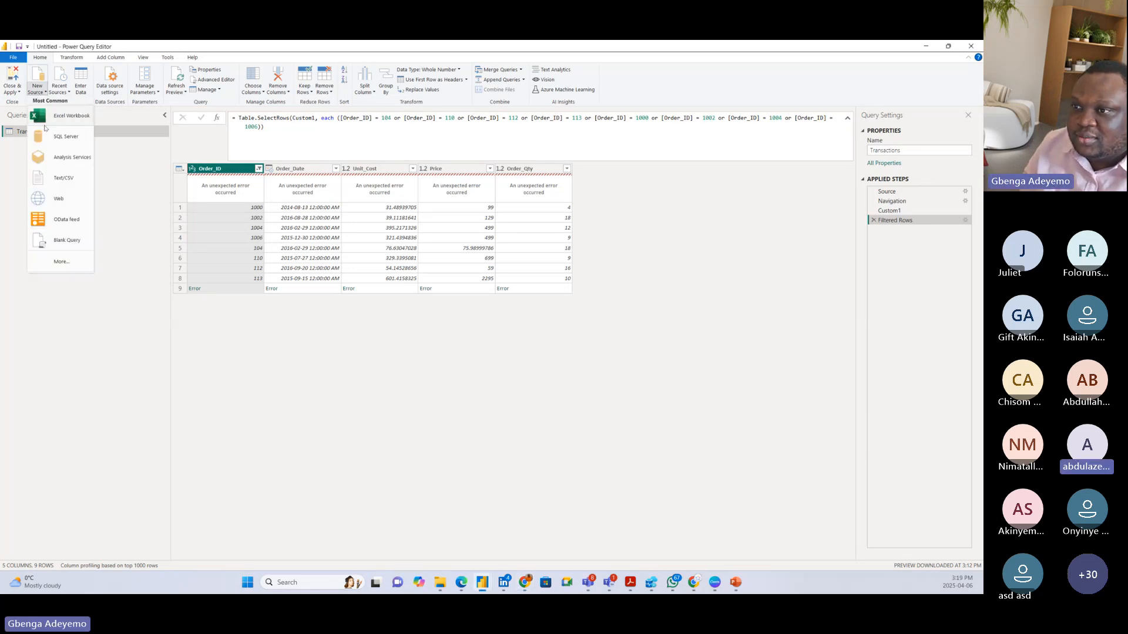
left_click(61, 89)
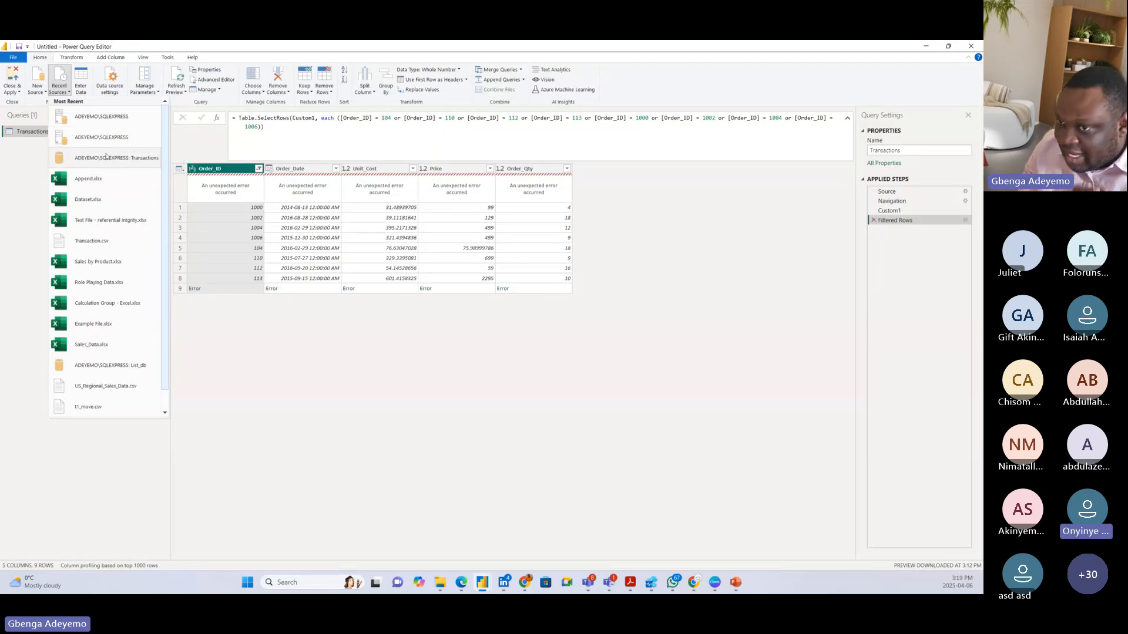
left_click(106, 157)
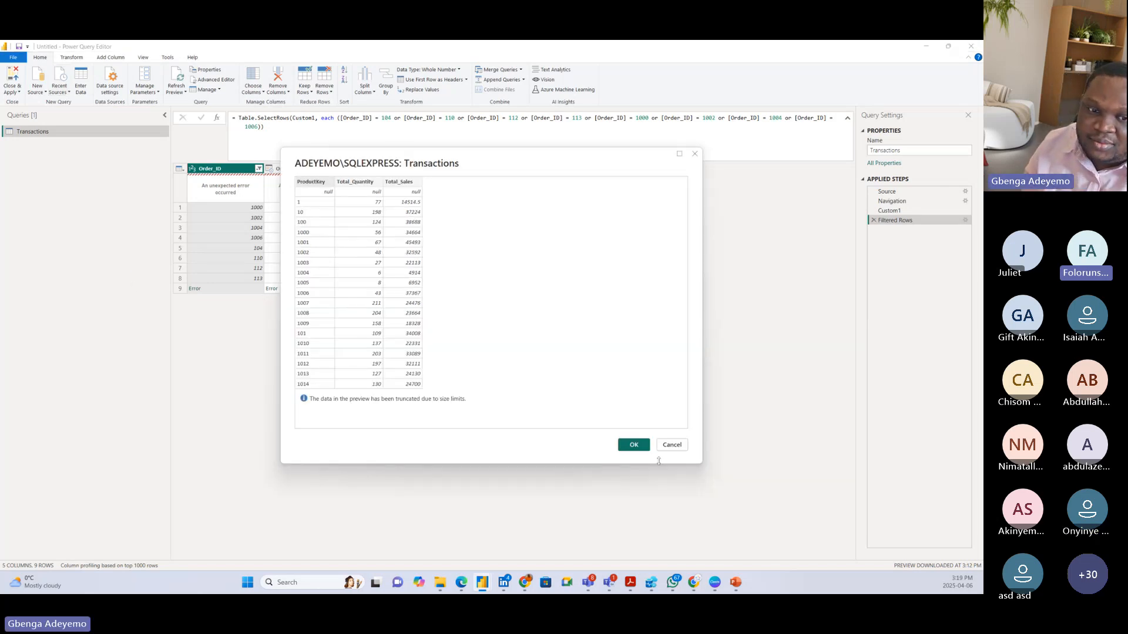
left_click(672, 445)
Browse the recent SQL Server instance, list the tables in its Transactions database, and close the Navigator without importing
left_click(60, 88)
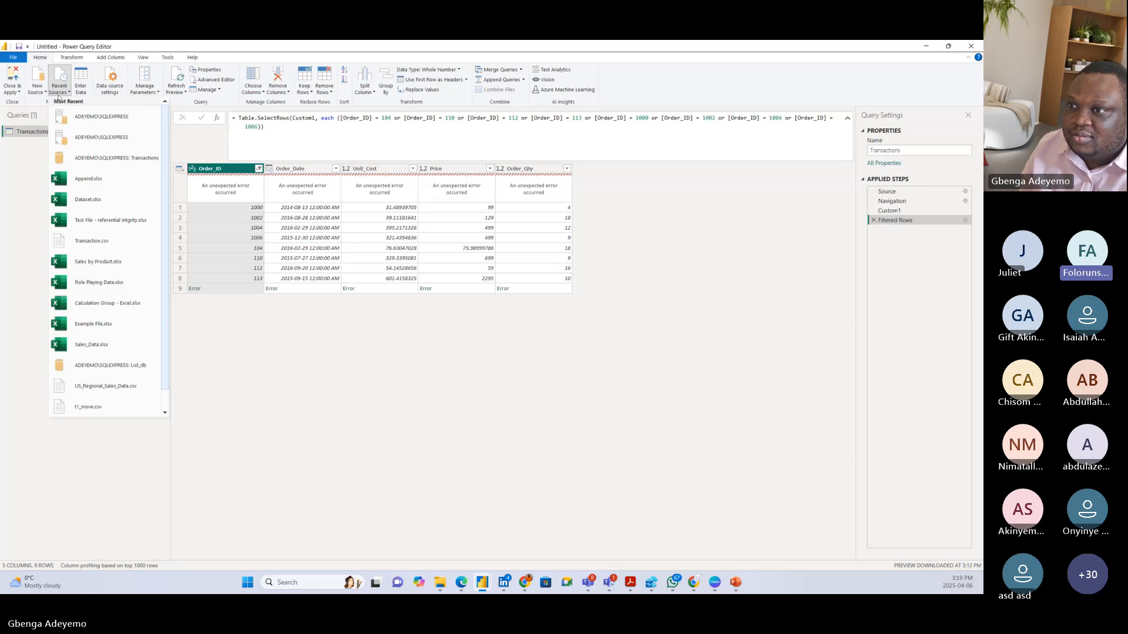
left_click(84, 131)
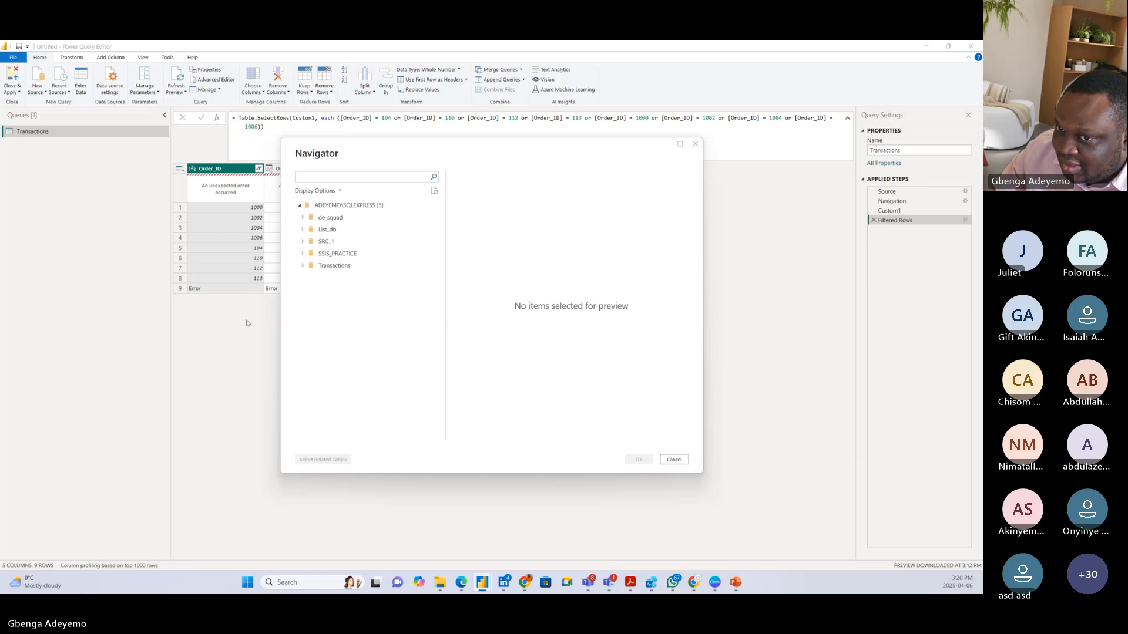
left_click(304, 266)
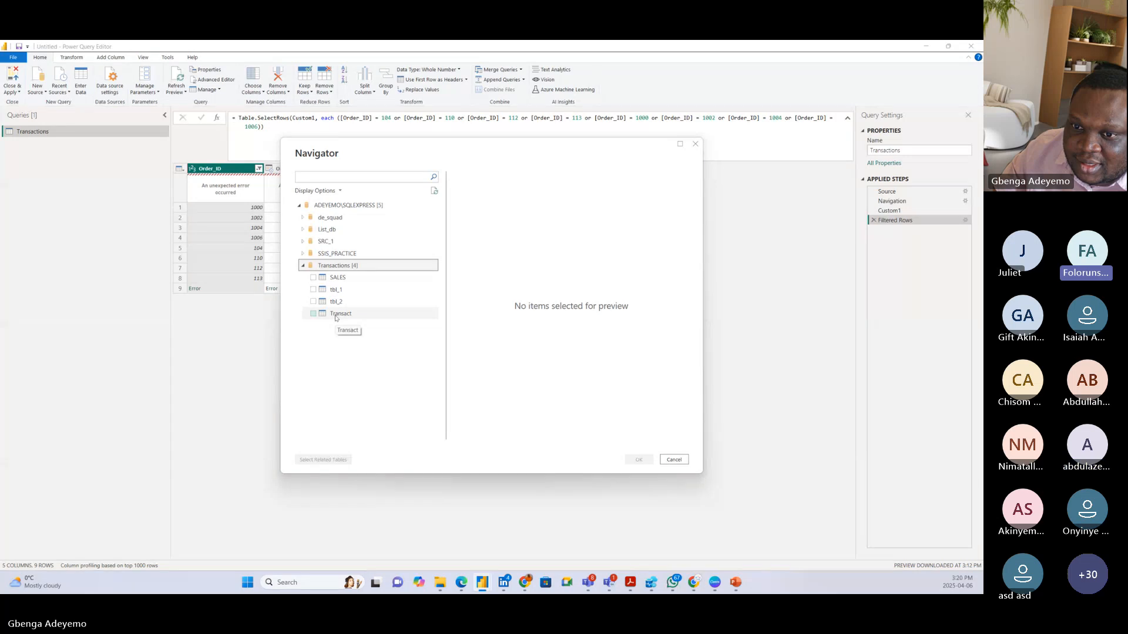
left_click(680, 460)
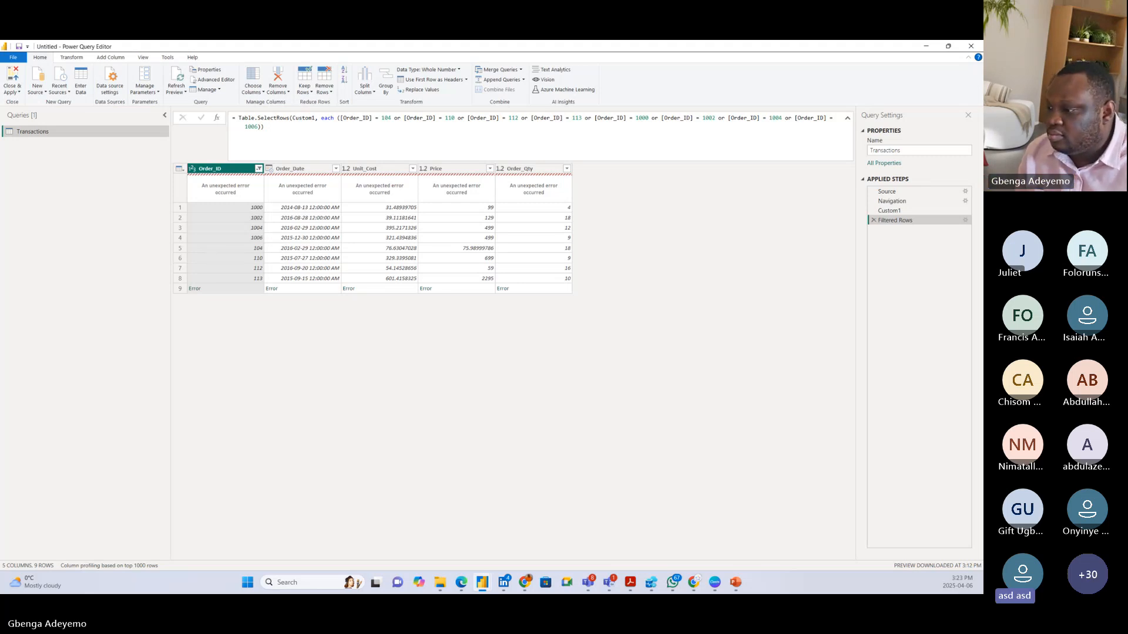
key("alt+Tab")
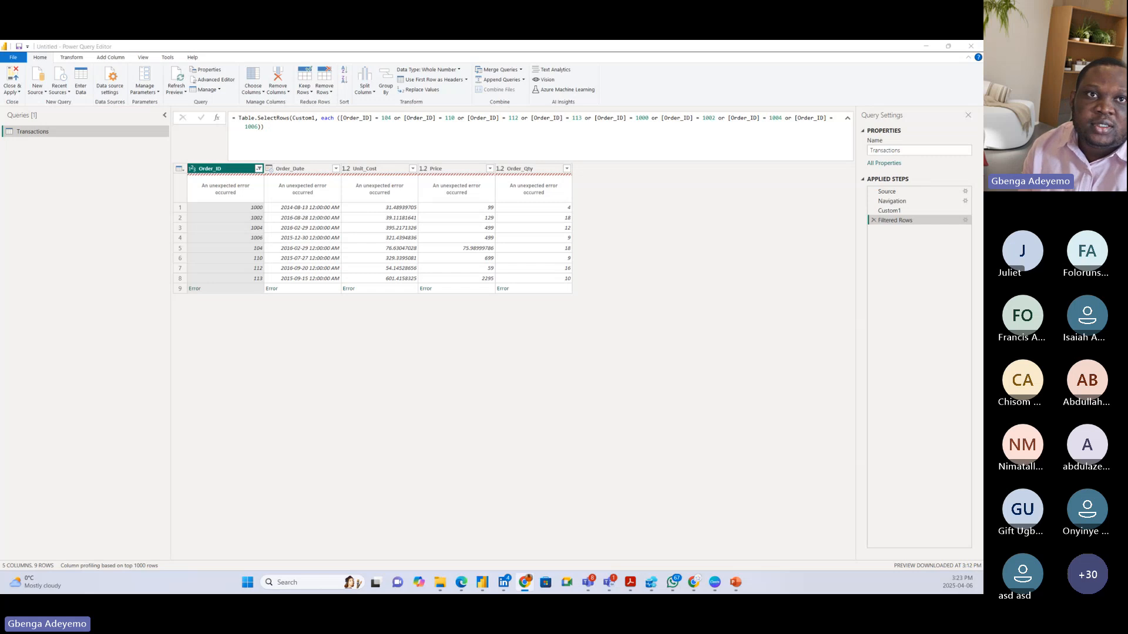